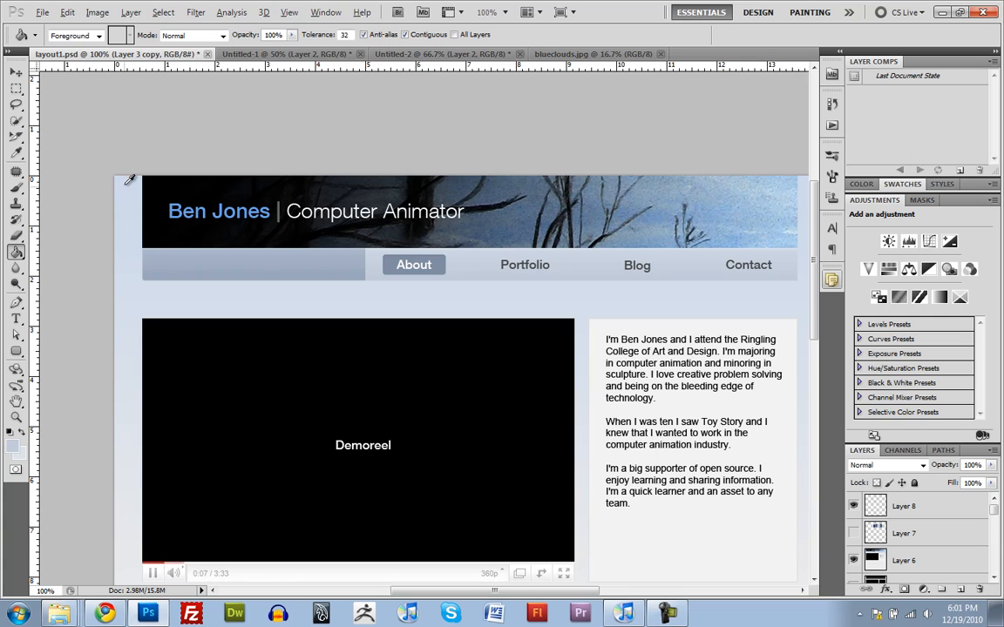
Step: Sample the mockup background's light blue near the page top and light grey near the page bottom as the two working colours
{"action": "left_click", "coordinate": [126, 176], "text": "alt"}
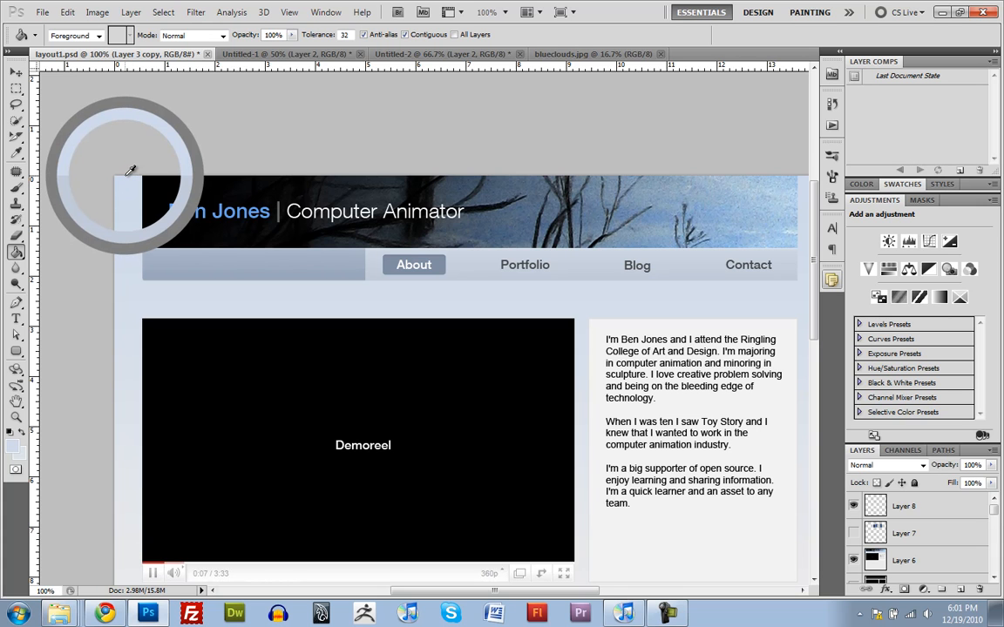
{"action": "scroll", "coordinate": [213, 349], "scroll_direction": "down", "scroll_amount": 10}
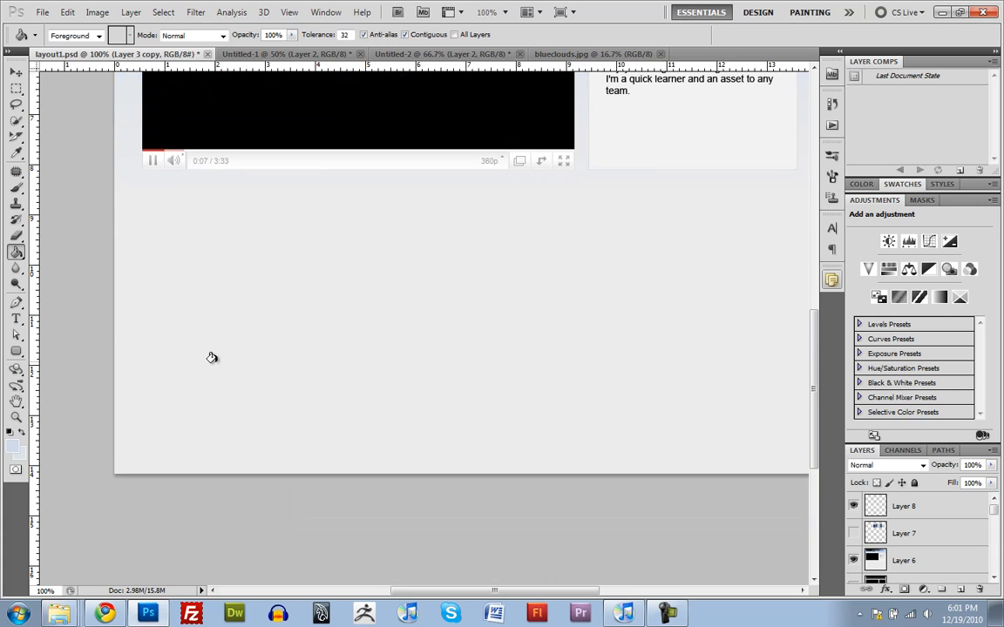
{"action": "left_click", "coordinate": [146, 465], "text": "alt"}
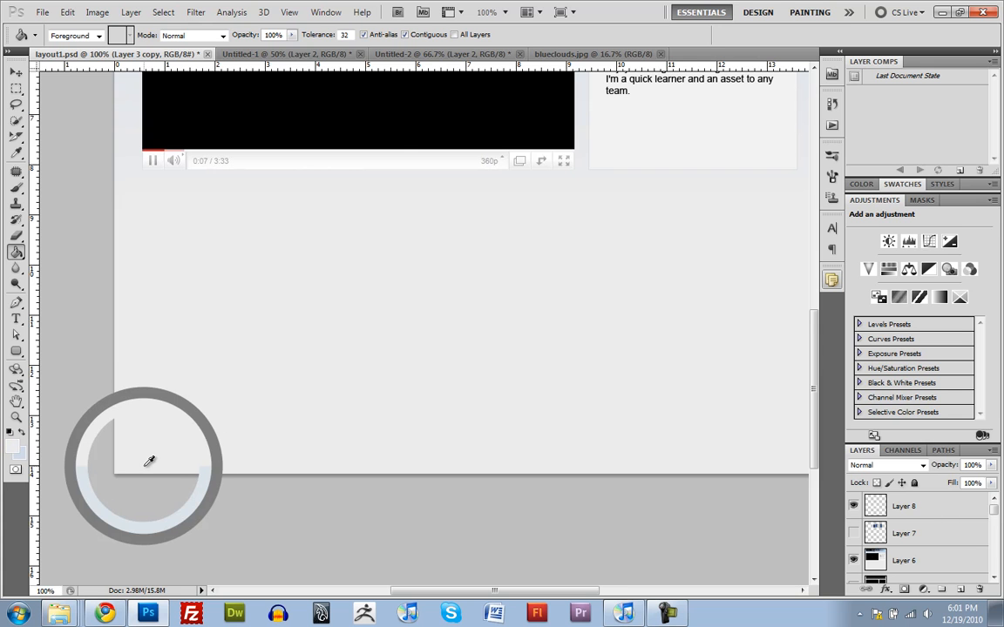
{"action": "scroll", "coordinate": [291, 356], "scroll_direction": "up", "scroll_amount": 10}
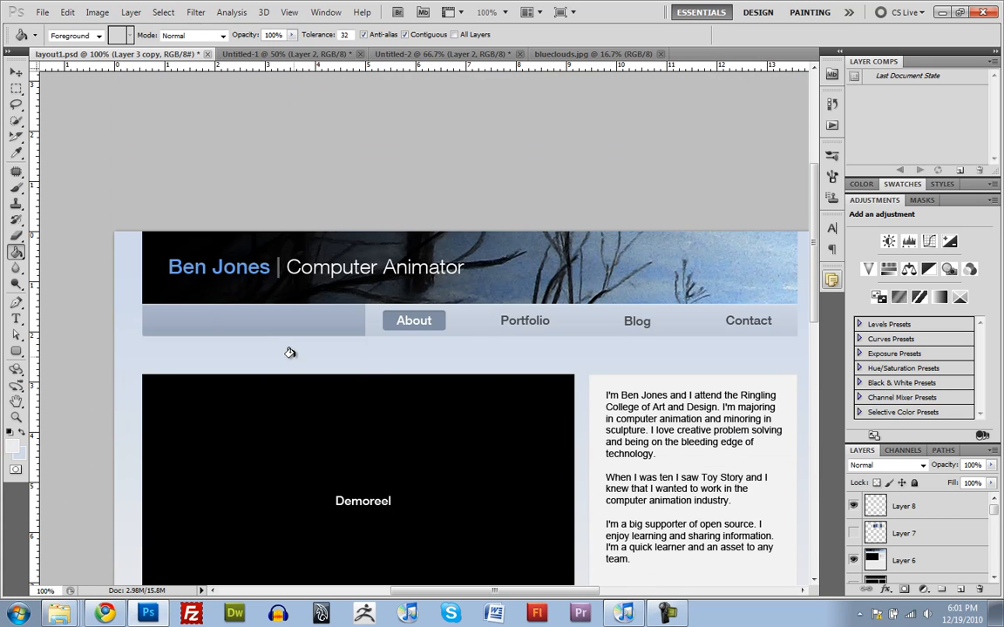
Step: Hide the Layer 6 mockup and select the white background Layer 9, making more room for the layer list
{"action": "left_click", "coordinate": [853, 560]}
{"action": "scroll", "coordinate": [882, 549], "scroll_direction": "down", "scroll_amount": 10}
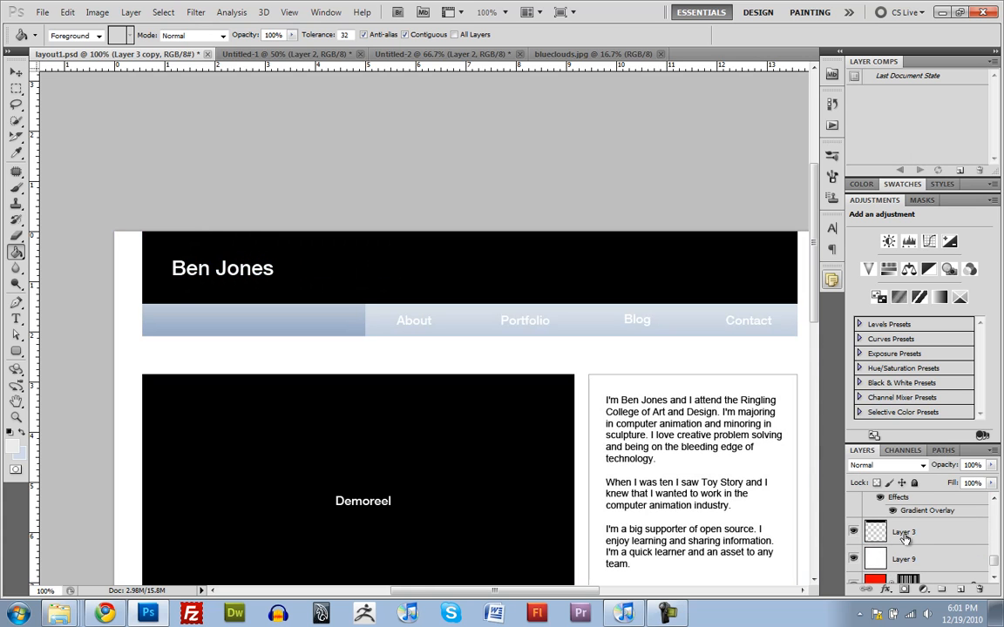
{"action": "left_click", "coordinate": [876, 560]}
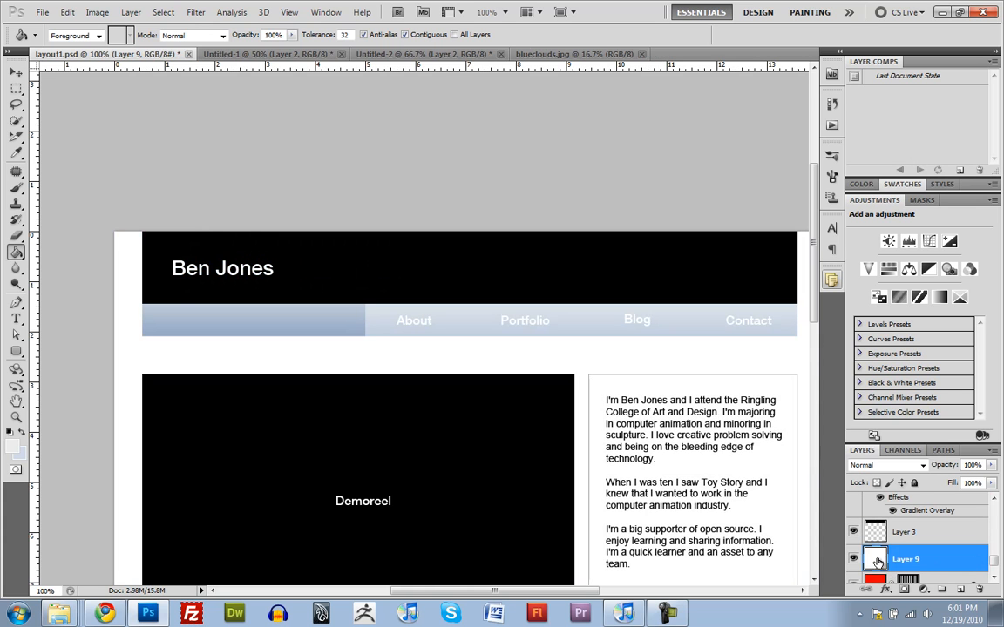
{"action": "double_click", "coordinate": [874, 200]}
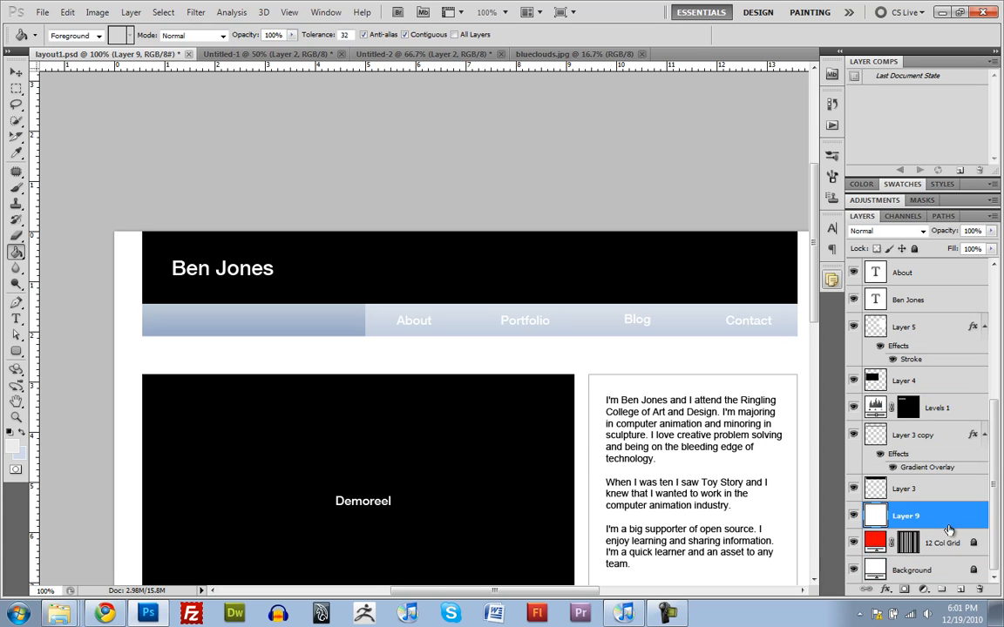
{"action": "left_click", "coordinate": [853, 518]}
{"action": "left_click", "coordinate": [853, 518]}
Step: Add a Gradient Overlay to Layer 9 using the Foreground to Background preset with the sampled grey and blue
{"action": "double_click", "coordinate": [976, 519]}
{"action": "left_click_drag", "start_coordinate": [300, 318], "coordinate": [473, 118]}
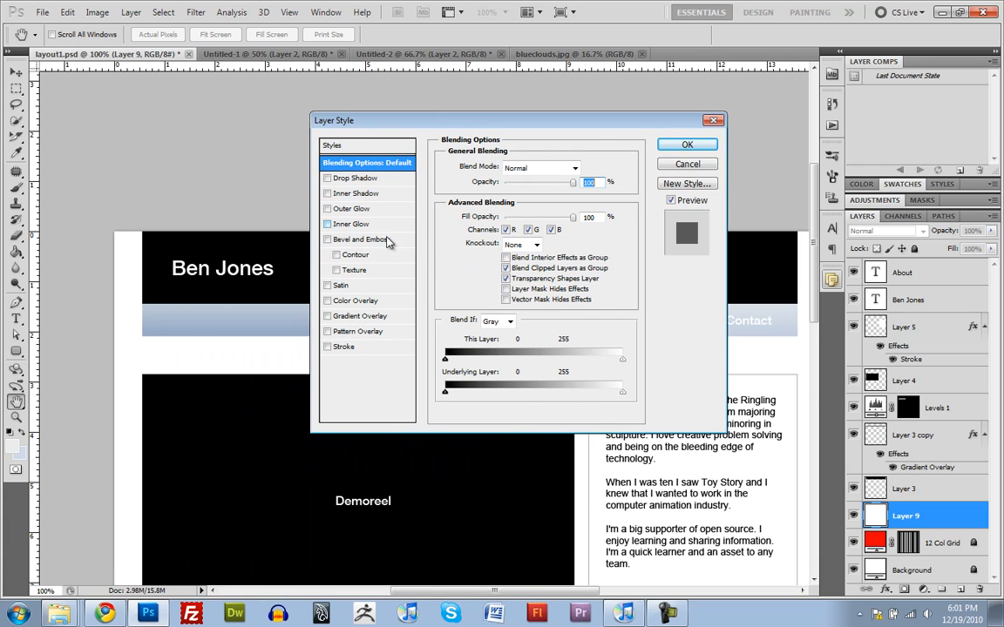
{"action": "left_click", "coordinate": [329, 319]}
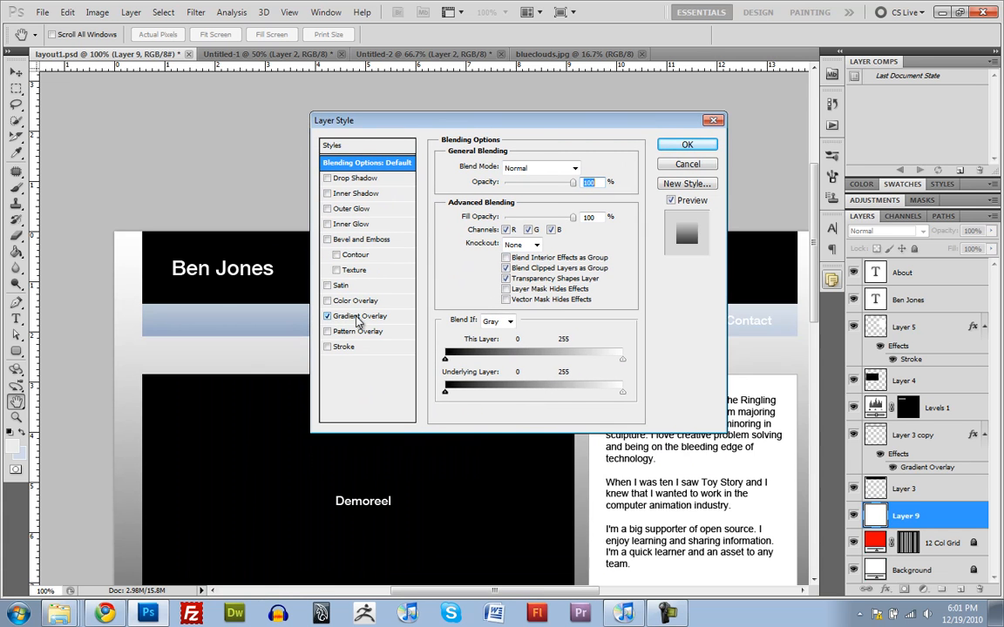
{"action": "left_click", "coordinate": [527, 197]}
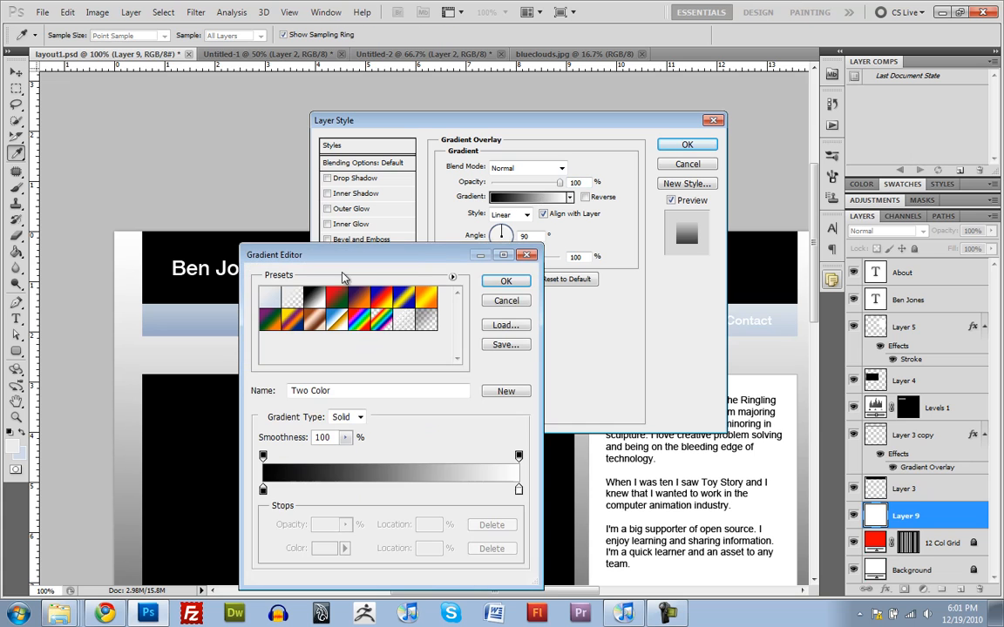
{"action": "left_click", "coordinate": [264, 299]}
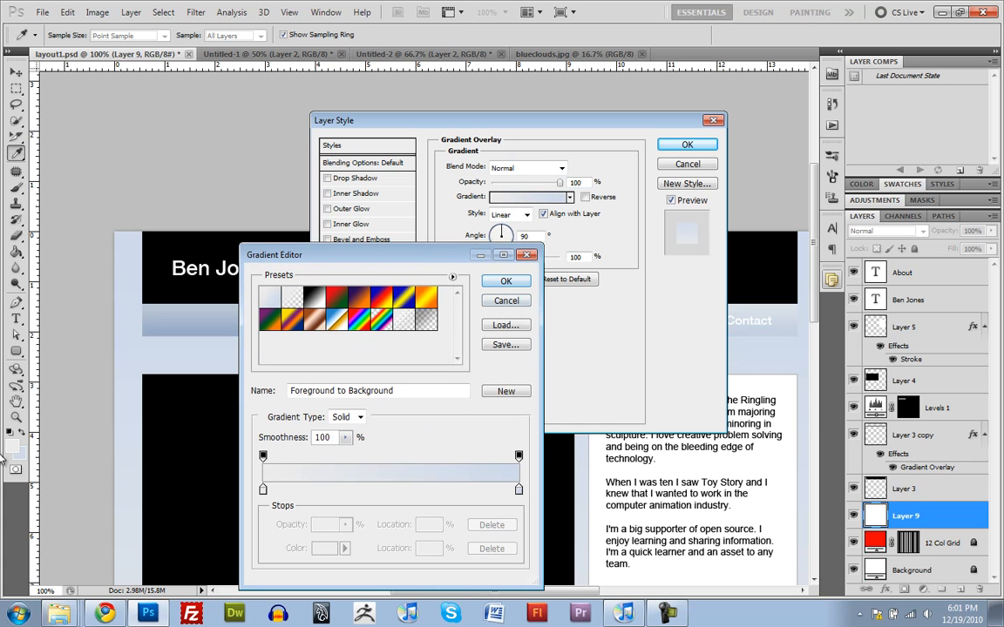
{"action": "left_click", "coordinate": [506, 281]}
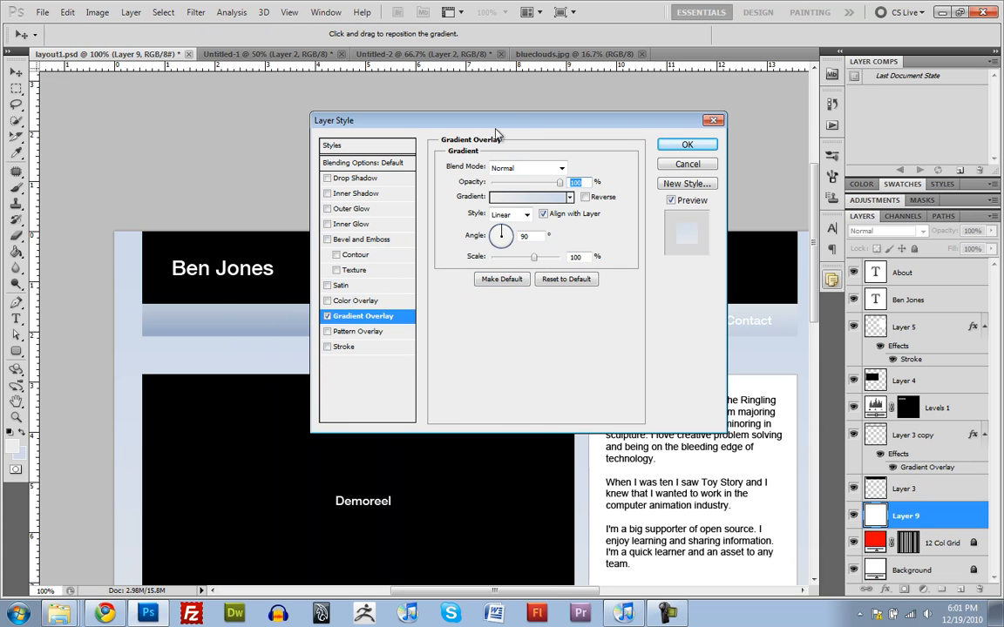
Step: Move the light grey colour stop of Layer 9's overlay gradient to 57% and apply the layer style
{"action": "left_click", "coordinate": [514, 198]}
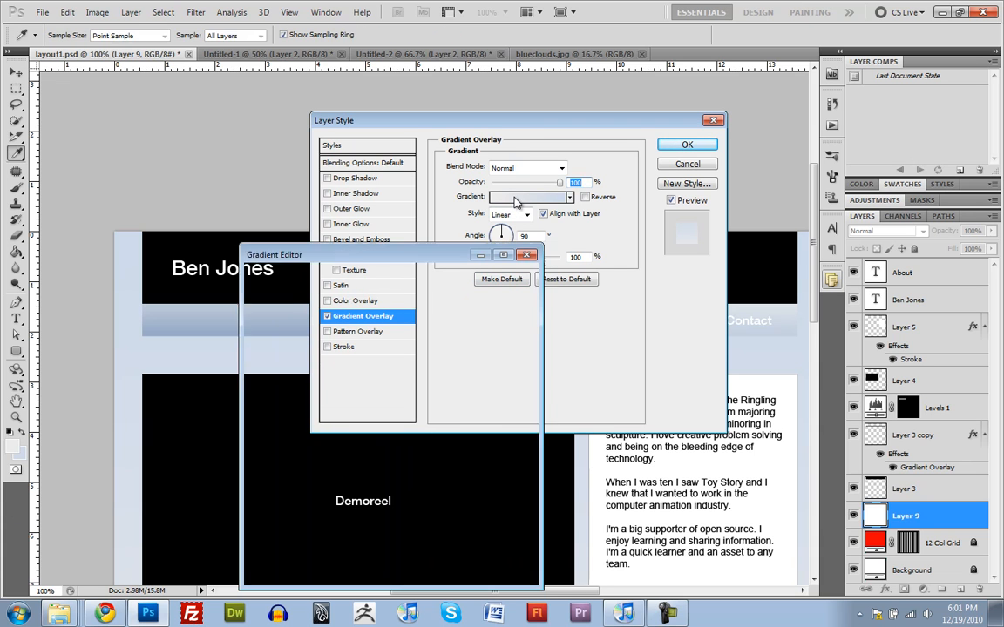
{"action": "left_click_drag", "start_coordinate": [382, 250], "coordinate": [667, 165]}
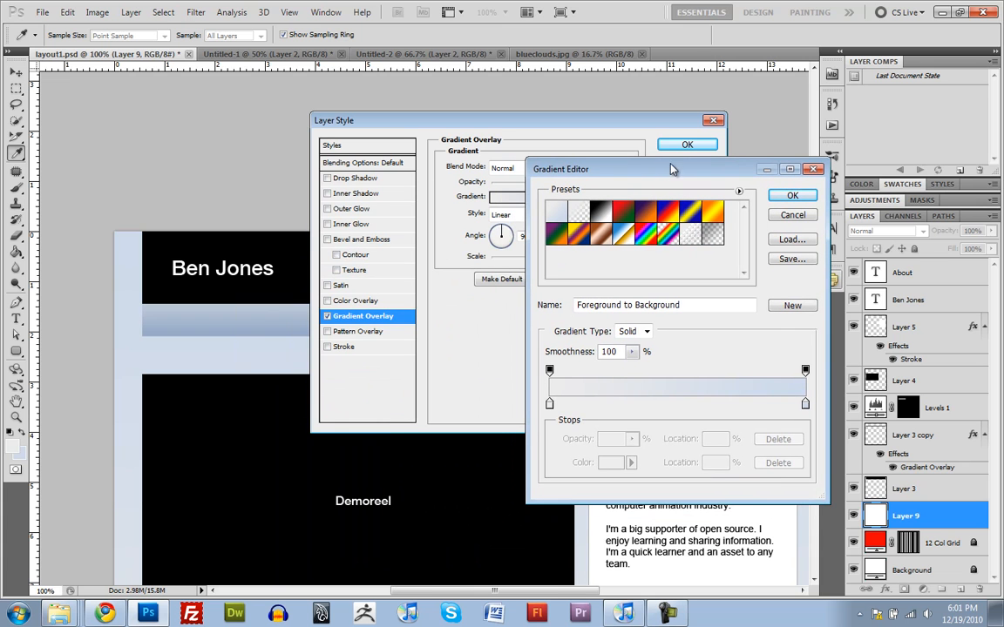
{"action": "left_click_drag", "start_coordinate": [549, 405], "coordinate": [695, 405]}
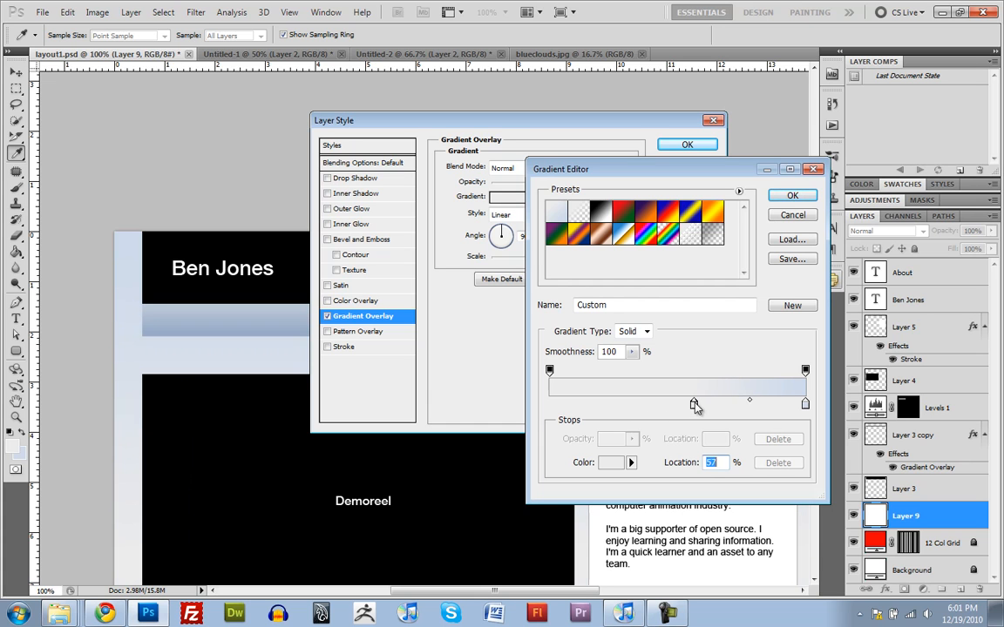
{"action": "left_click", "coordinate": [796, 196]}
{"action": "left_click", "coordinate": [688, 144]}
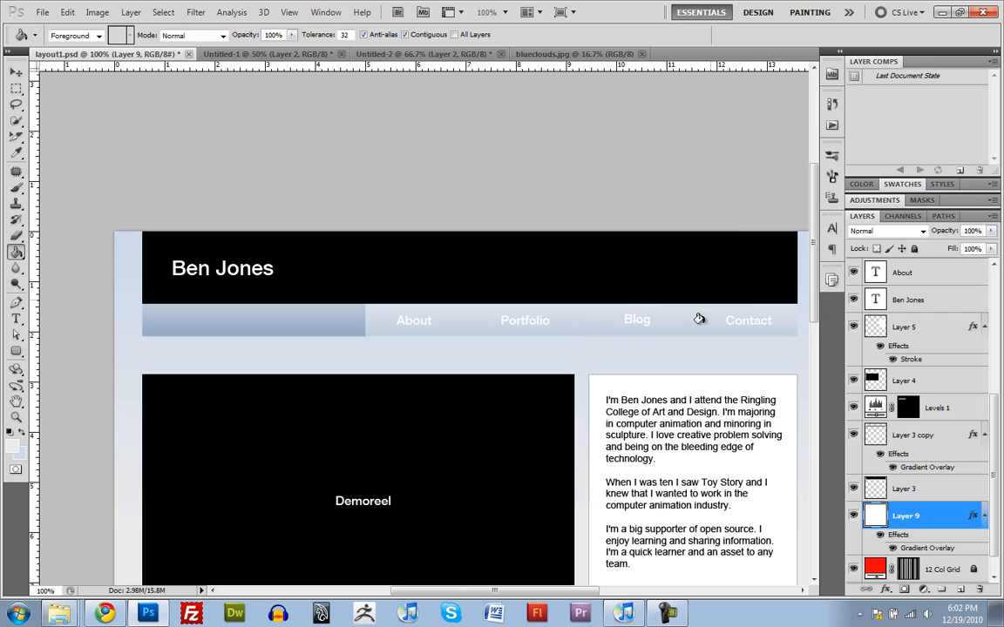
Step: Compare the layout with the Layer 6 mockup by switching its visibility on and off, leaving it hidden
{"action": "scroll", "coordinate": [656, 358], "scroll_direction": "down", "scroll_amount": 3}
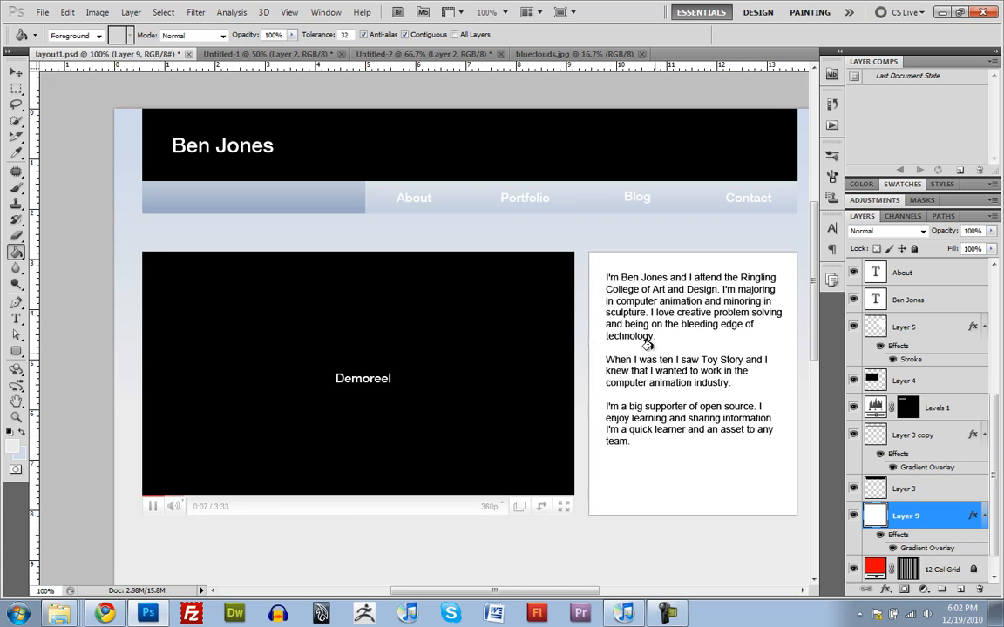
{"action": "left_click_drag", "start_coordinate": [650, 325], "coordinate": [595, 333]}
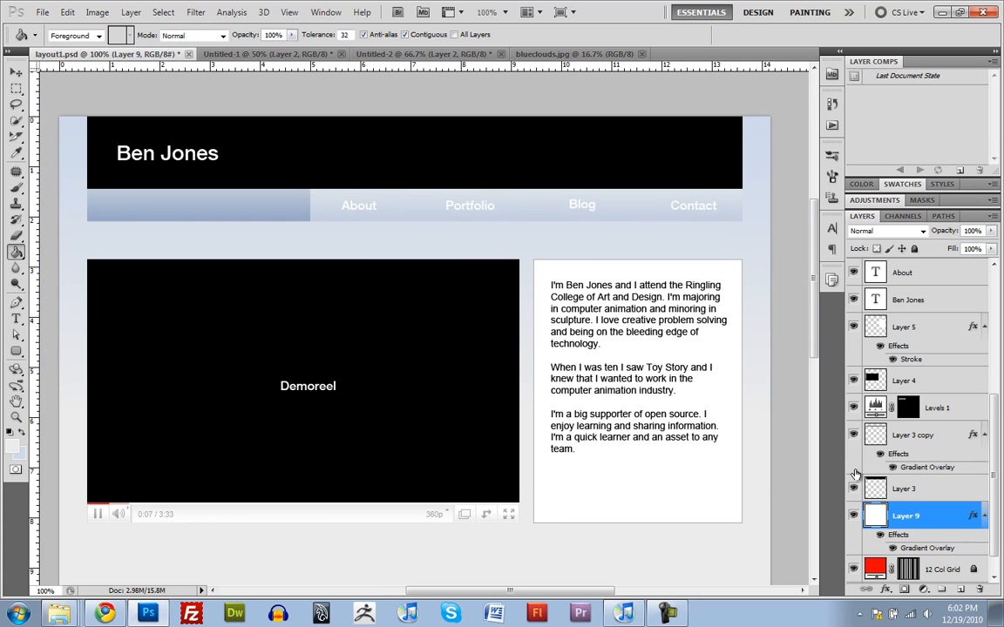
{"action": "scroll", "coordinate": [855, 473], "scroll_direction": "up", "scroll_amount": 5}
{"action": "left_click", "coordinate": [854, 326]}
{"action": "left_click", "coordinate": [855, 326]}
{"action": "left_click", "coordinate": [854, 326]}
{"action": "left_click", "coordinate": [854, 326]}
{"action": "left_click", "coordinate": [854, 326]}
{"action": "left_click", "coordinate": [854, 326]}
{"action": "left_click", "coordinate": [854, 326]}
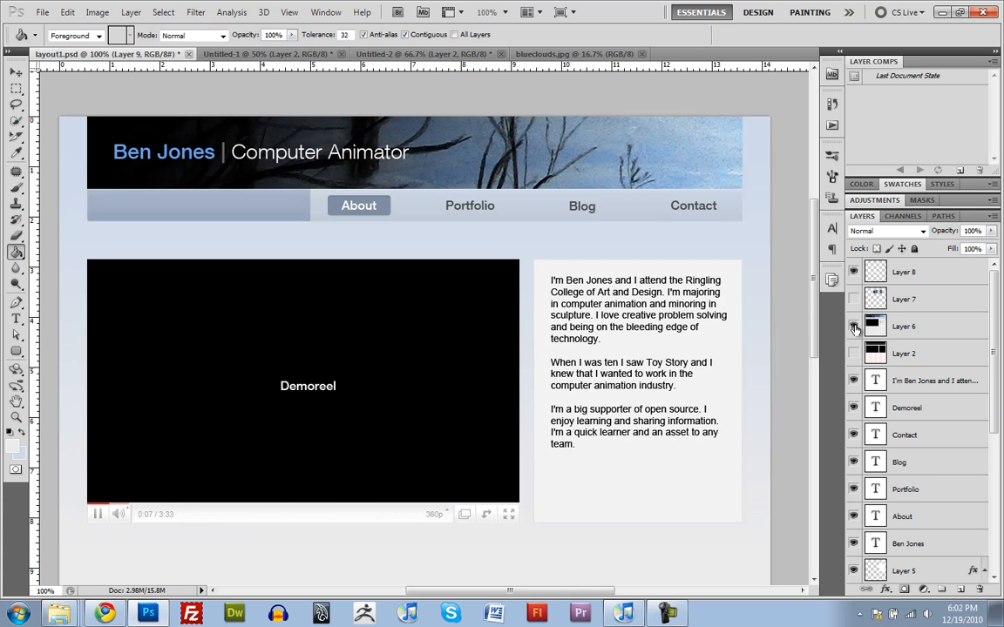
{"action": "left_click", "coordinate": [854, 326]}
{"action": "left_click", "coordinate": [854, 326]}
{"action": "left_click", "coordinate": [640, 234]}
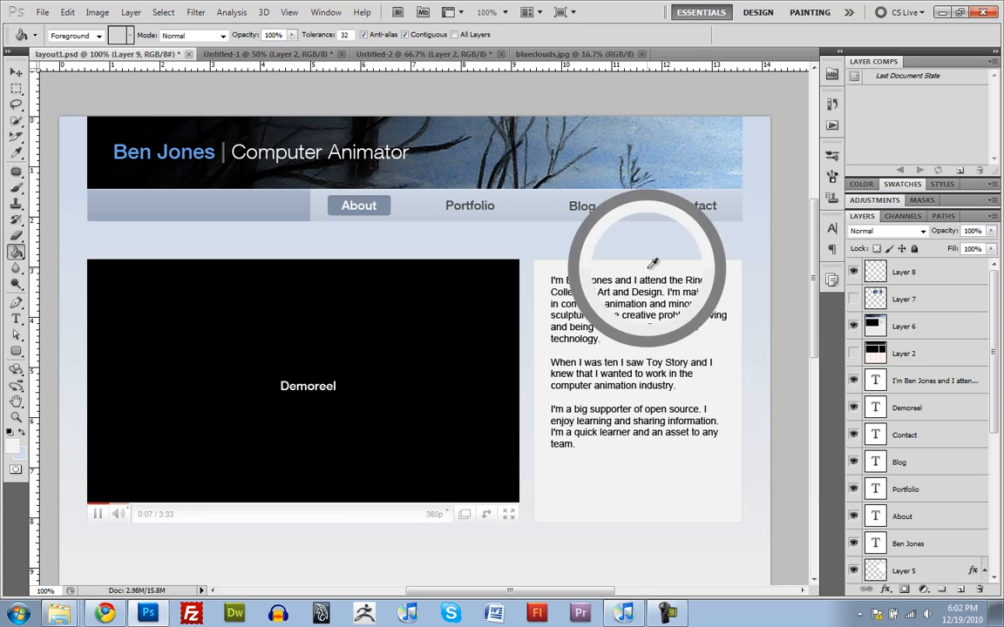
{"action": "left_click", "coordinate": [854, 326]}
Step: Fill the white sidebar text box on Layer 5 with the sampled light grey
{"action": "scroll", "coordinate": [897, 436], "scroll_direction": "down", "scroll_amount": 5}
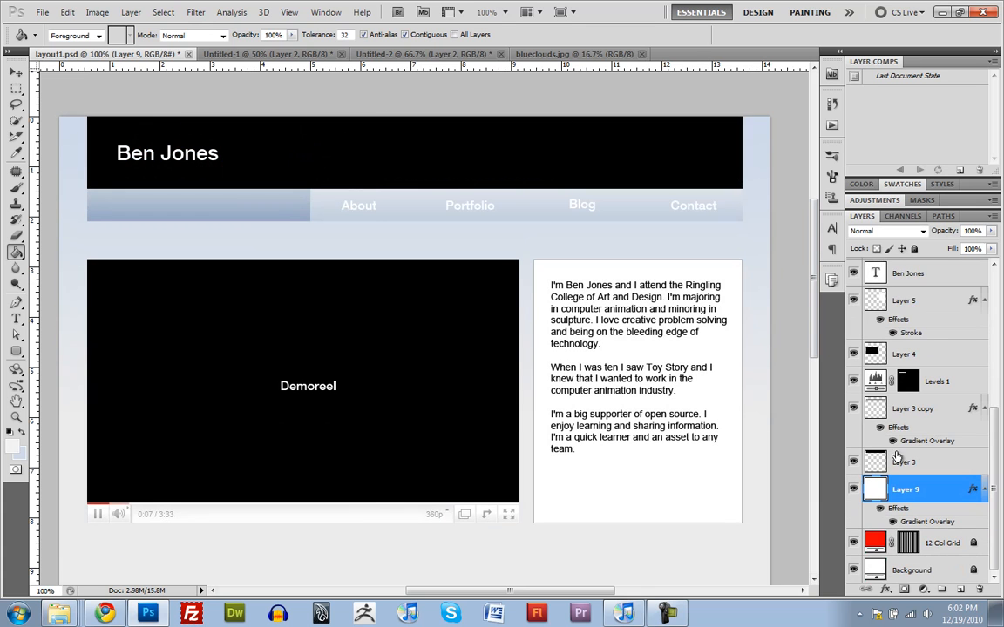
{"action": "scroll", "coordinate": [897, 454], "scroll_direction": "up", "scroll_amount": 2}
{"action": "left_click", "coordinate": [895, 356]}
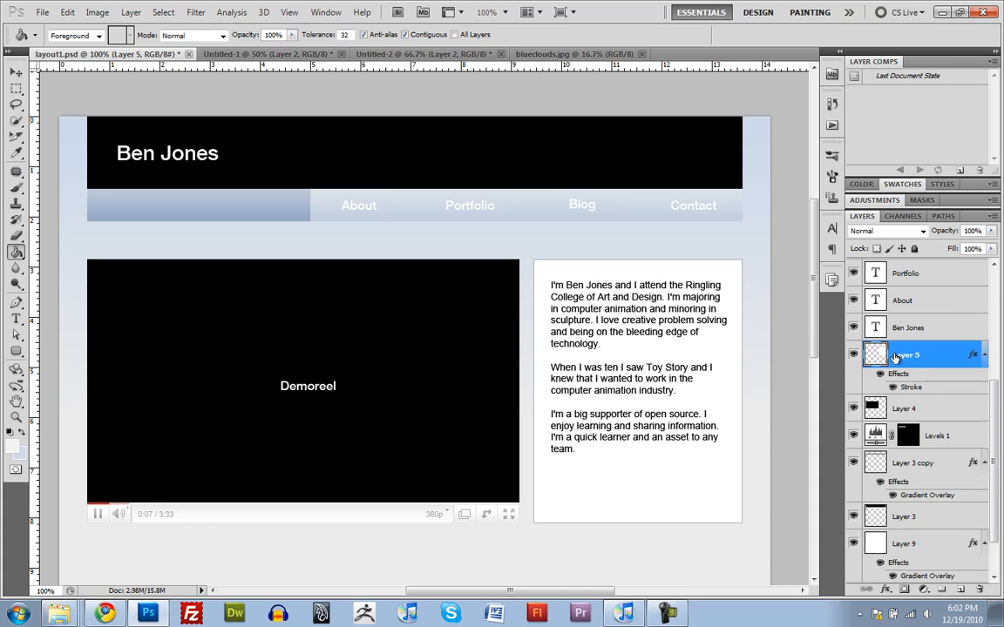
{"action": "left_click", "coordinate": [710, 296]}
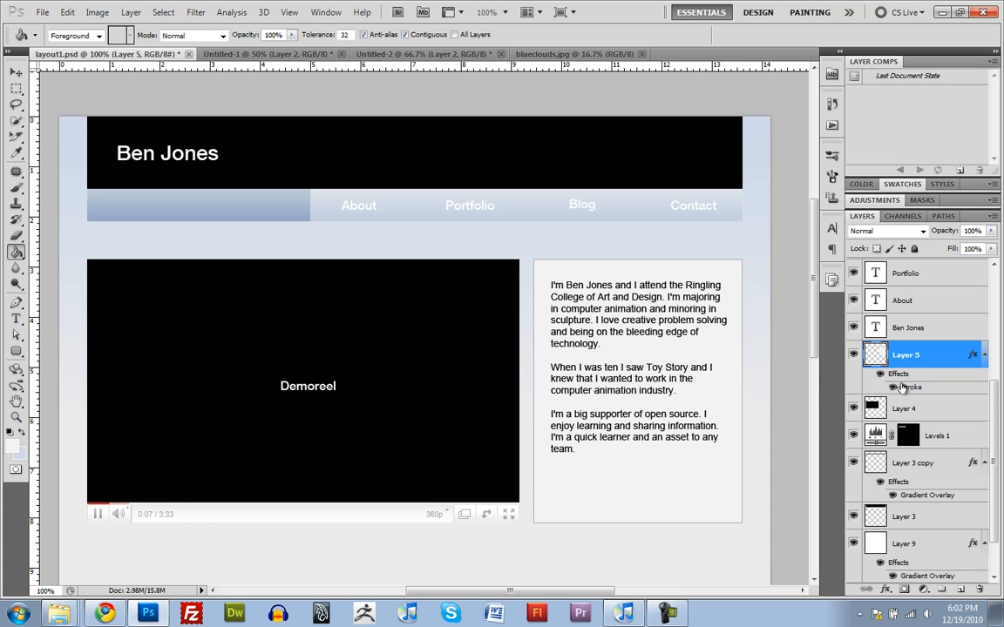
Step: Nudge the sidebar paragraph text layer up a few pixels inside its box
{"action": "scroll", "coordinate": [889, 348], "scroll_direction": "up", "scroll_amount": 3}
{"action": "scroll", "coordinate": [888, 351], "scroll_direction": "up", "scroll_amount": 2}
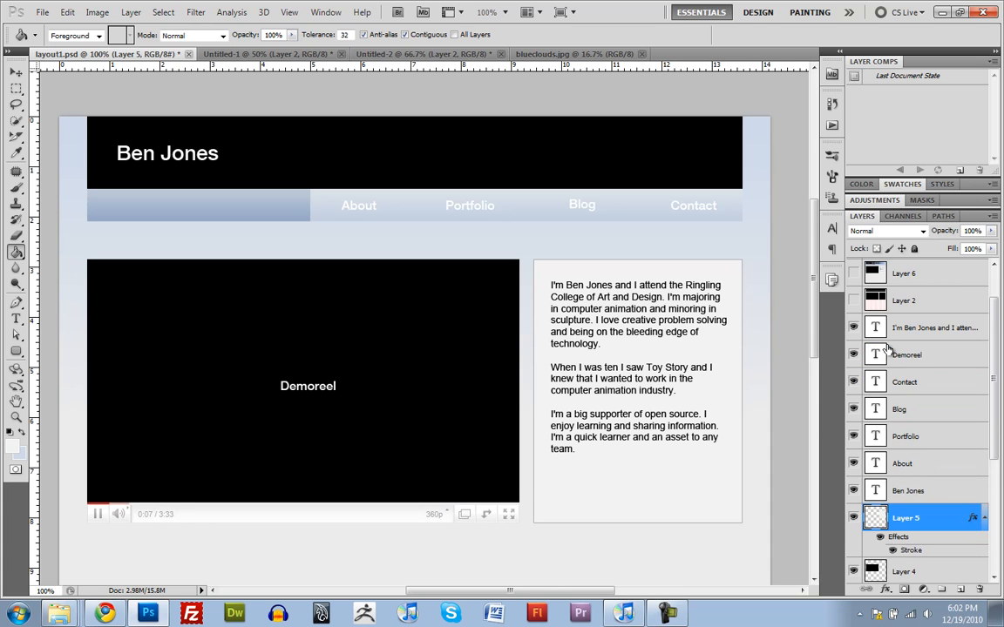
{"action": "left_click", "coordinate": [880, 330]}
{"action": "key", "text": "v"}
{"action": "key", "text": "Up"}
{"action": "key", "text": "Up"}
{"action": "key", "text": "Up"}
{"action": "key", "text": "Up"}
{"action": "key", "text": "Up"}
{"action": "key", "text": "Up"}
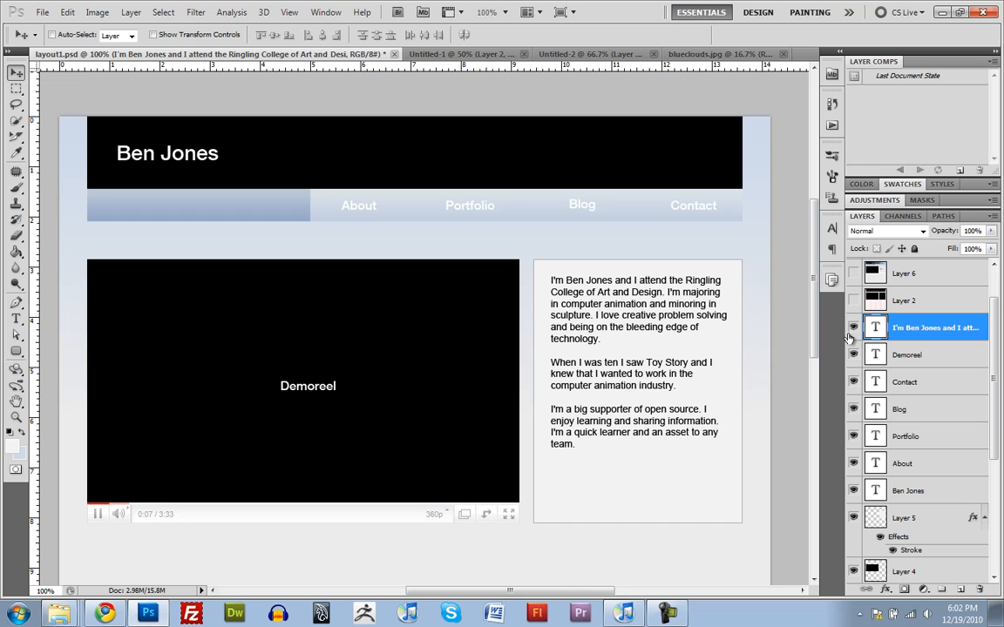
Step: Sample the blue-grey of the About button in the Layer 6 mockup as the foreground colour, leaving the mockup hidden
{"action": "scroll", "coordinate": [905, 449], "scroll_direction": "up", "scroll_amount": 2}
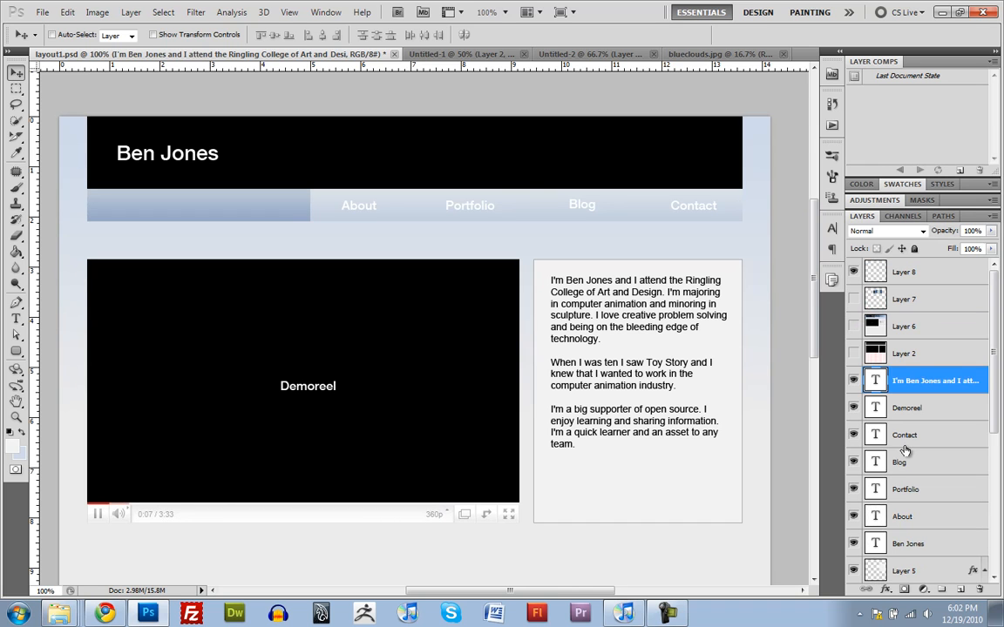
{"action": "left_click", "coordinate": [853, 326]}
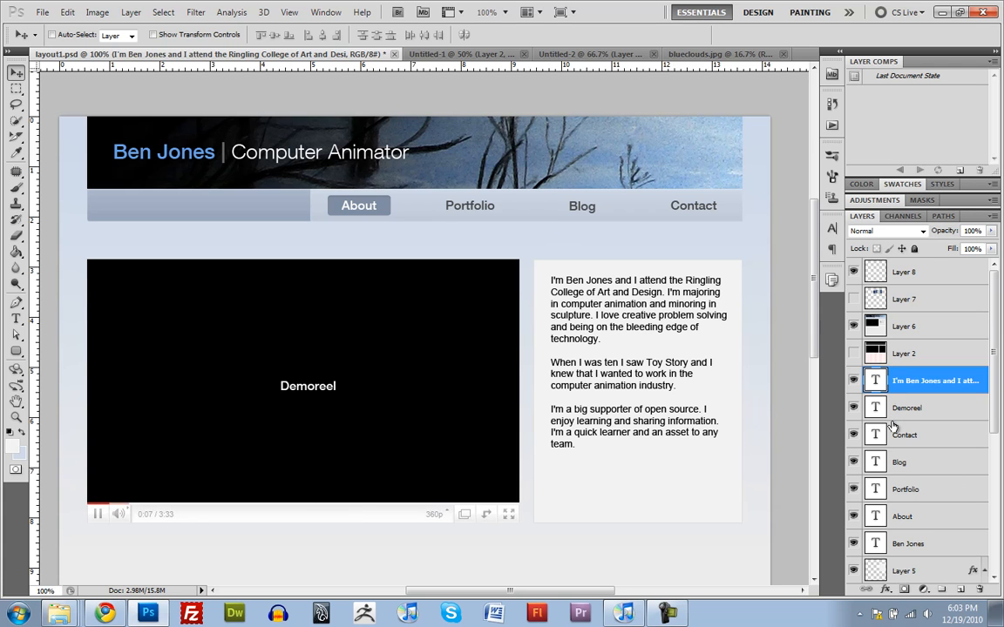
{"action": "key", "text": "g"}
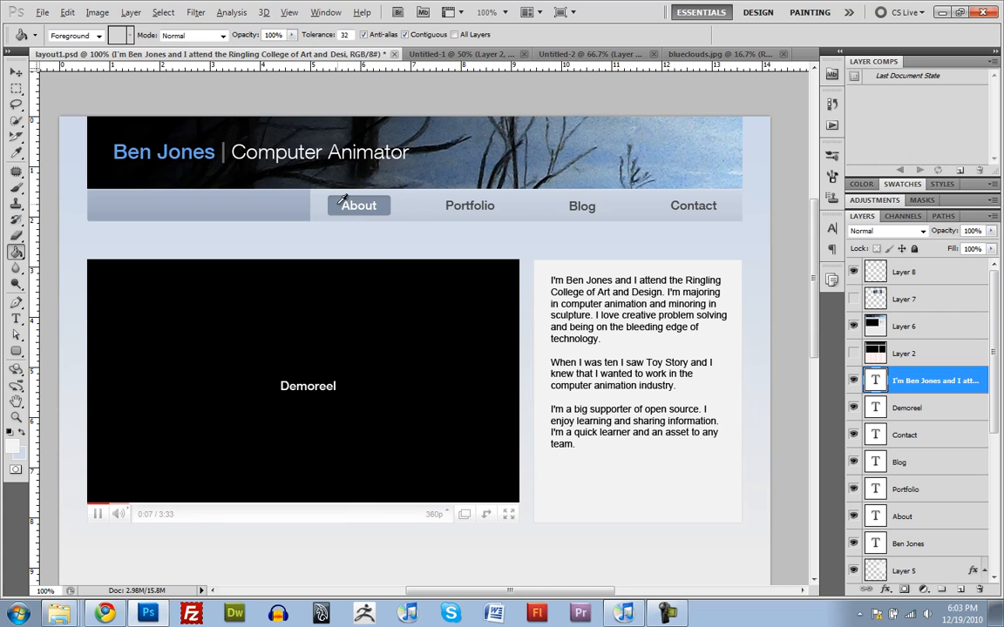
{"action": "left_click", "coordinate": [341, 201], "text": "alt"}
{"action": "left_click", "coordinate": [854, 327]}
Step: Group the About, Portfolio, Blog and Contact navigation text layers
{"action": "scroll", "coordinate": [924, 531], "scroll_direction": "down", "scroll_amount": 3}
{"action": "scroll", "coordinate": [931, 548], "scroll_direction": "down", "scroll_amount": 1}
{"action": "scroll", "coordinate": [929, 531], "scroll_direction": "up", "scroll_amount": 7}
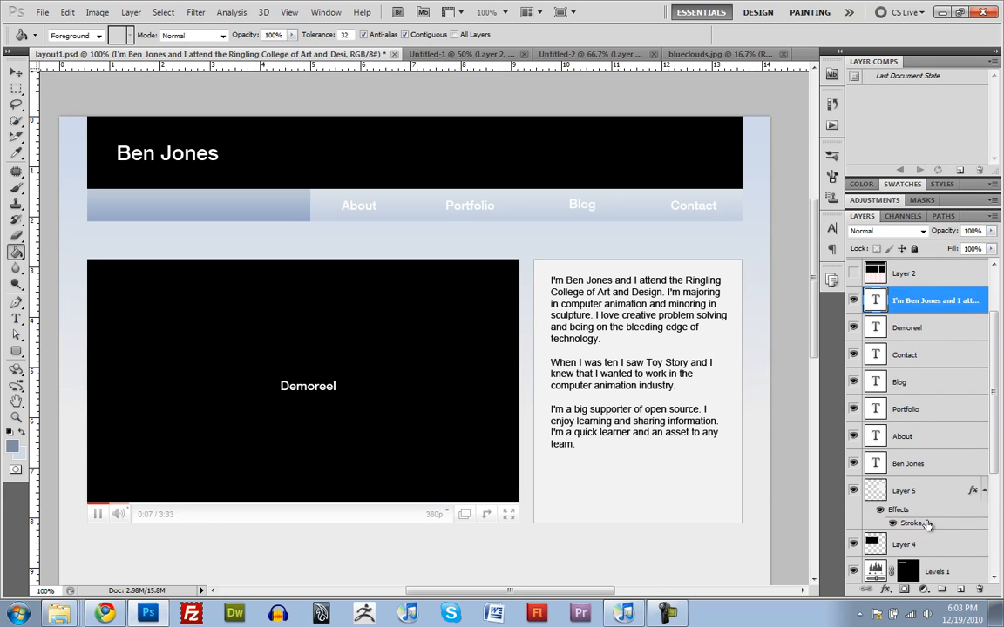
{"action": "scroll", "coordinate": [911, 488], "scroll_direction": "up", "scroll_amount": 3}
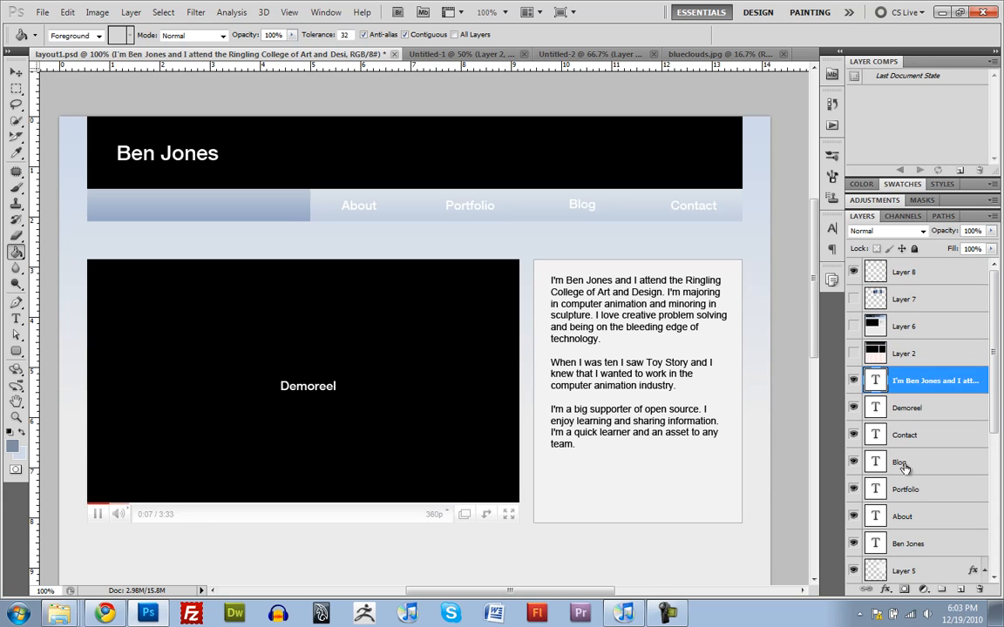
{"action": "scroll", "coordinate": [907, 522], "scroll_direction": "down", "scroll_amount": 10}
{"action": "scroll", "coordinate": [907, 522], "scroll_direction": "up", "scroll_amount": 8}
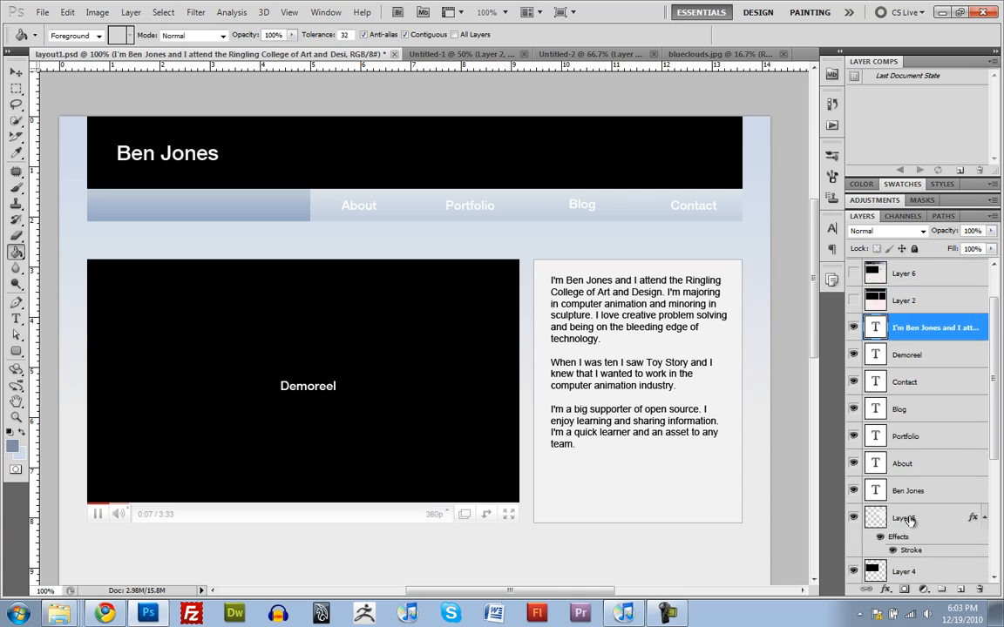
{"action": "scroll", "coordinate": [907, 518], "scroll_direction": "up", "scroll_amount": 1}
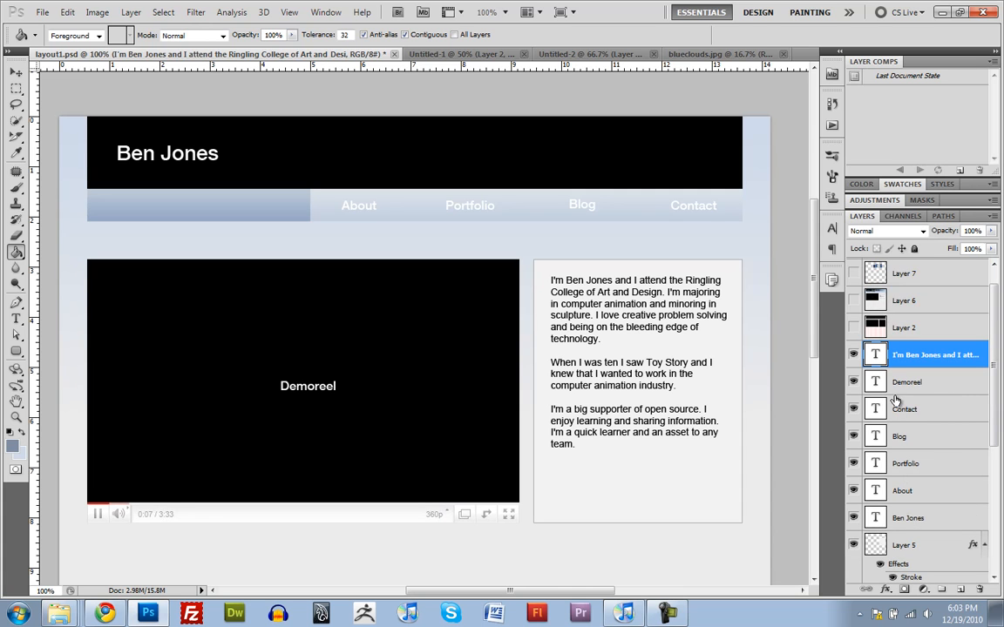
{"action": "left_click", "coordinate": [898, 493]}
{"action": "left_click", "coordinate": [899, 409], "text": "shift"}
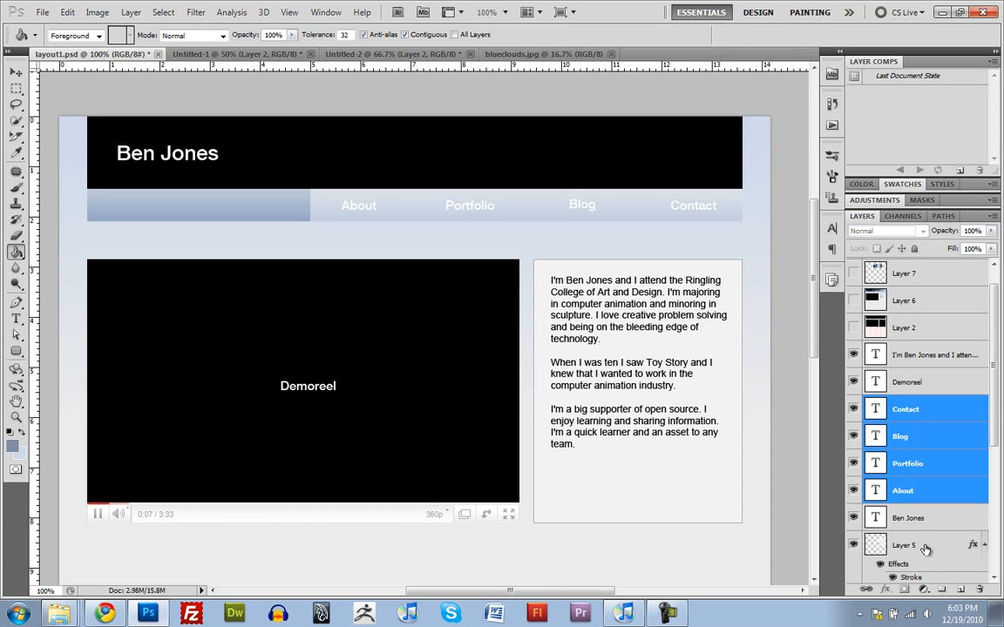
{"action": "left_click", "coordinate": [929, 491]}
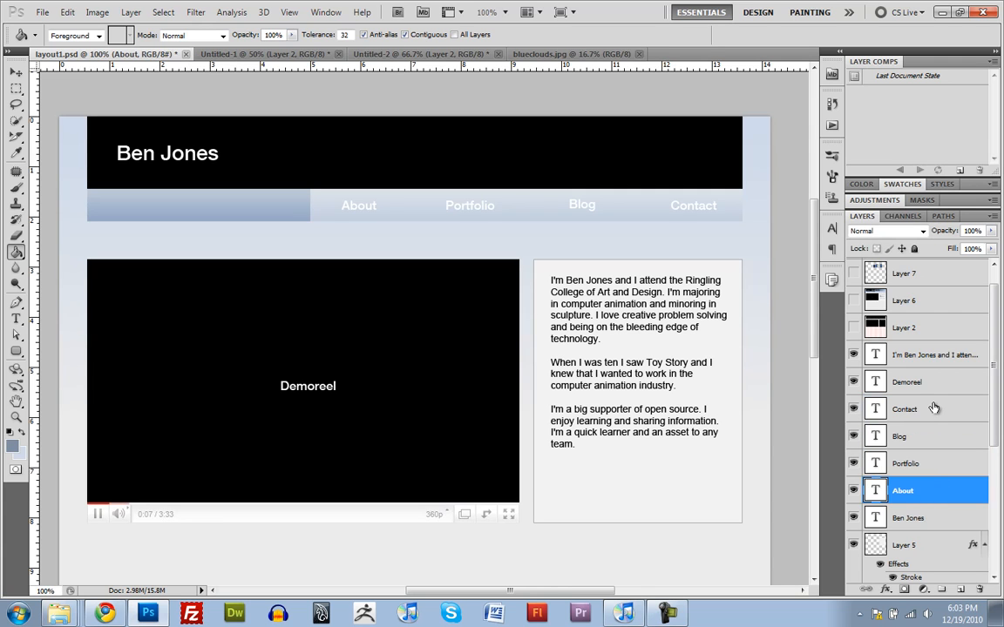
{"action": "left_click", "coordinate": [934, 409], "text": "shift"}
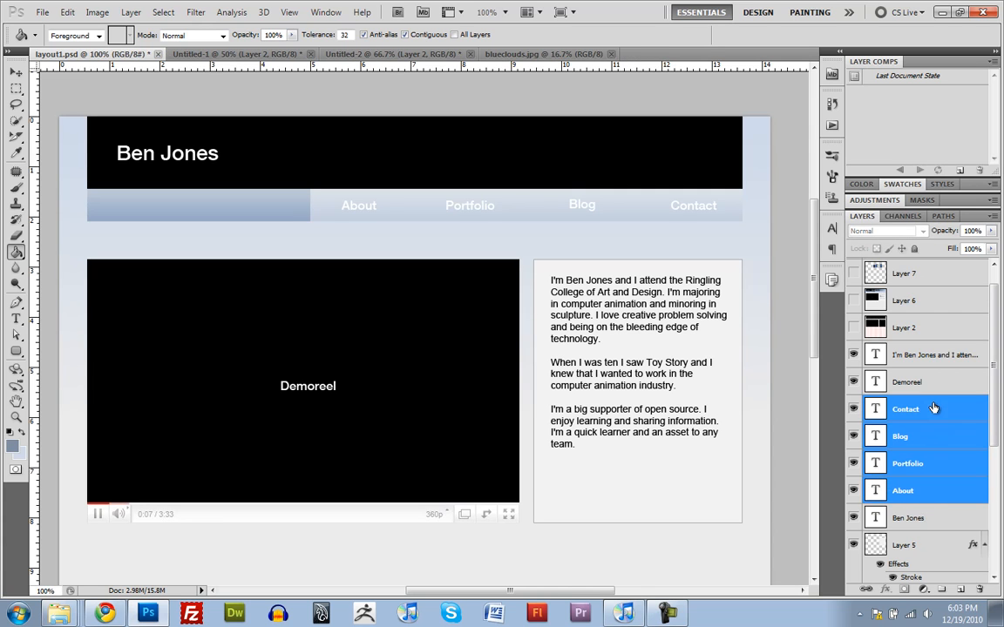
{"action": "key", "text": "ctrl+g"}
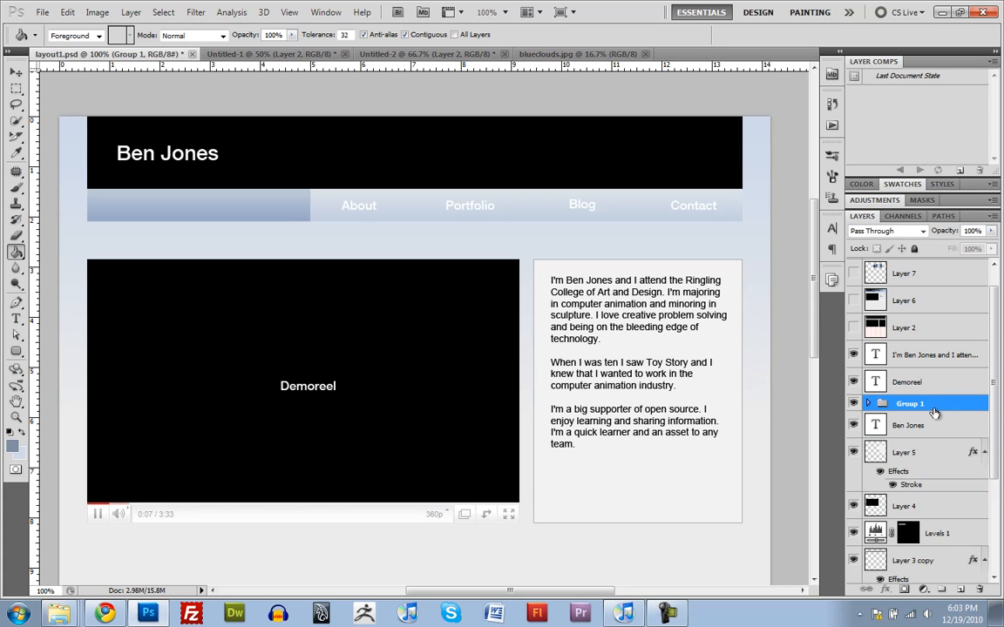
Step: Rename the navigation label group as ButtonText
{"action": "double_click", "coordinate": [909, 404]}
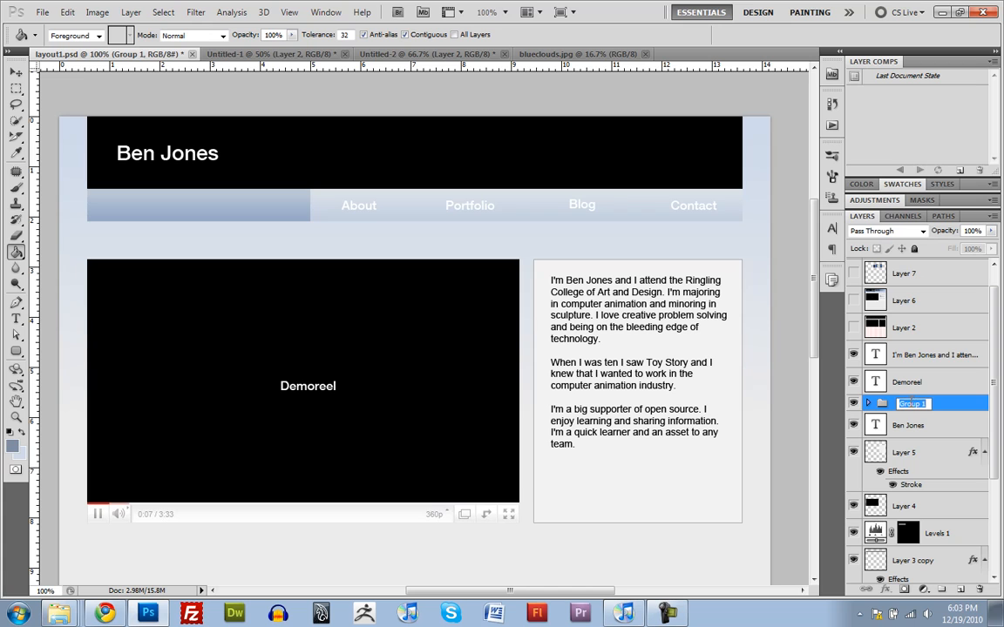
{"action": "type", "text": "ButtonText"}
{"action": "key", "text": "Return"}
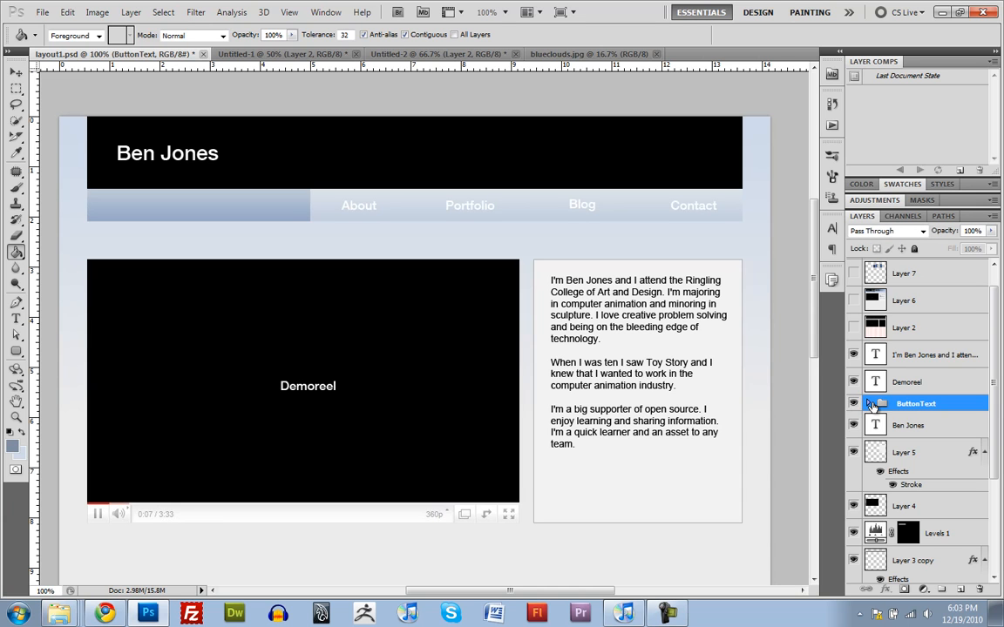
Step: Place a horizontal guide along the baseline of the navigation labels with the column guides shown
{"action": "scroll", "coordinate": [671, 364], "scroll_direction": "down", "scroll_amount": 1}
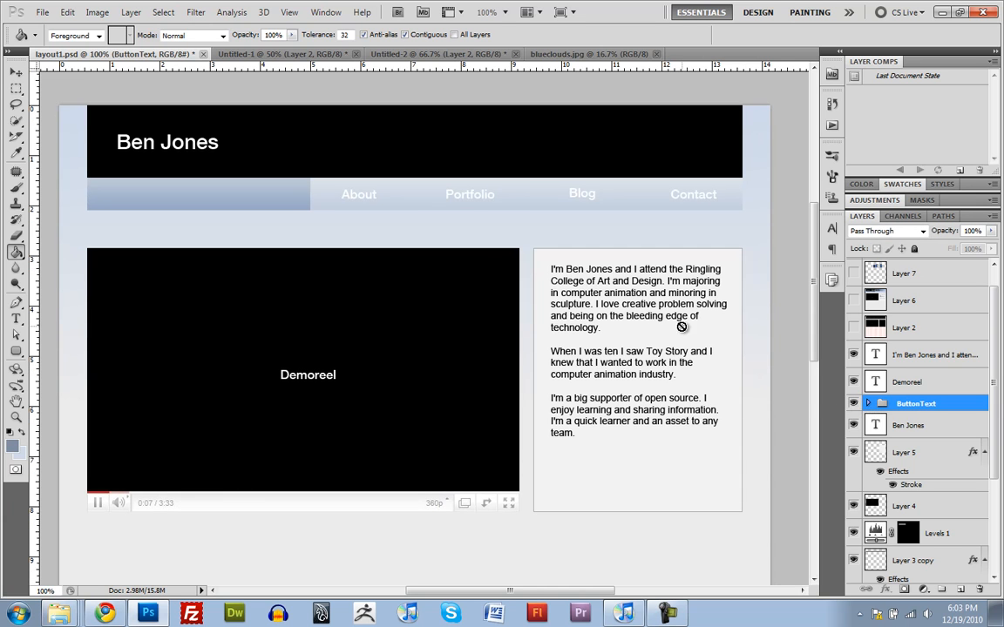
{"action": "left_click", "coordinate": [526, 219]}
{"action": "left_click_drag", "start_coordinate": [526, 207], "coordinate": [536, 258]}
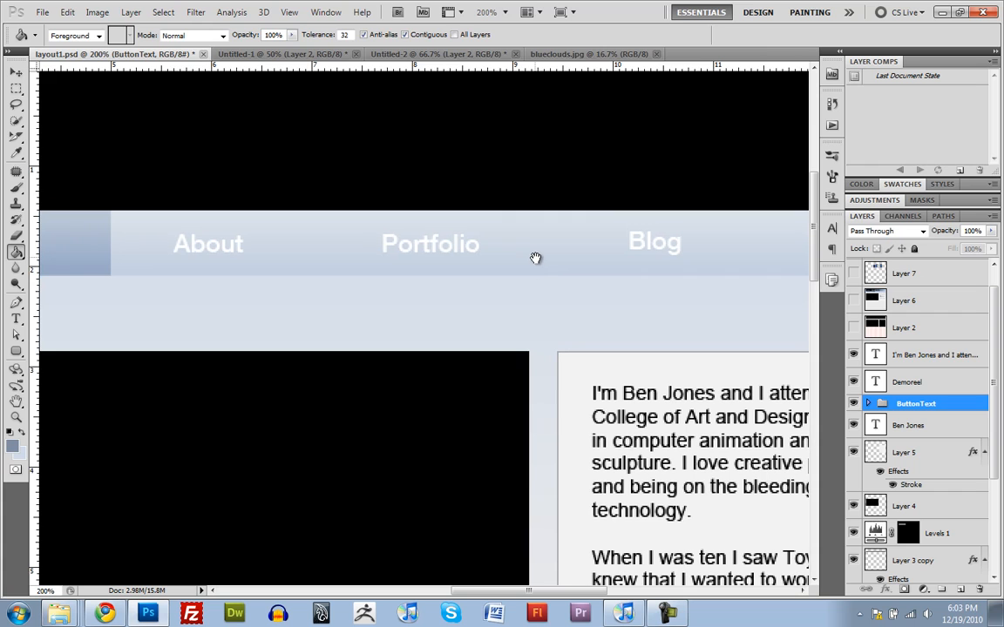
{"action": "key", "text": "v"}
{"action": "left_click_drag", "start_coordinate": [446, 85], "coordinate": [519, 253]}
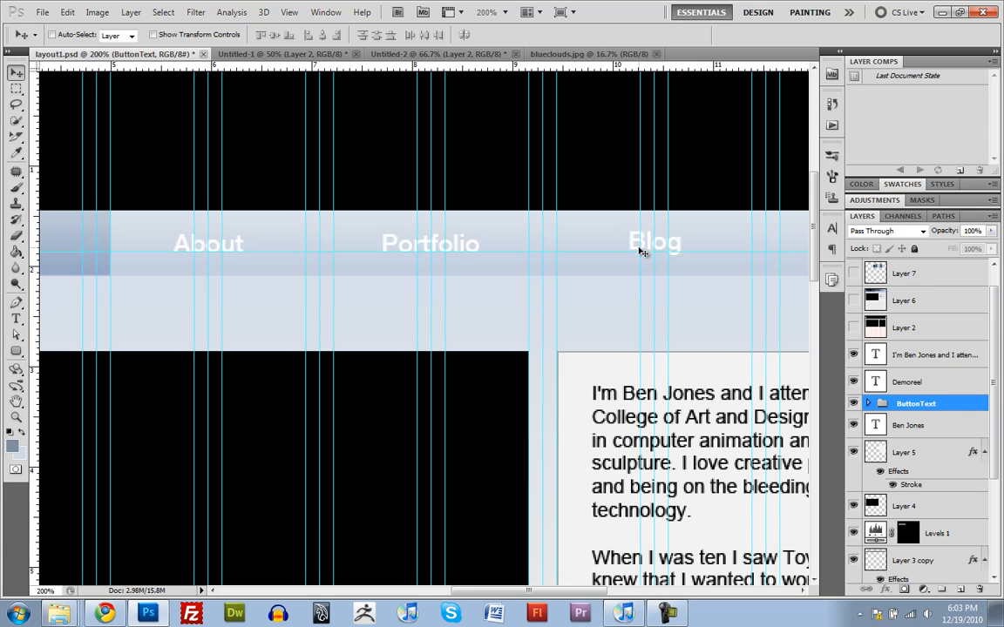
{"action": "scroll", "coordinate": [676, 253], "scroll_direction": "right", "scroll_amount": 2}
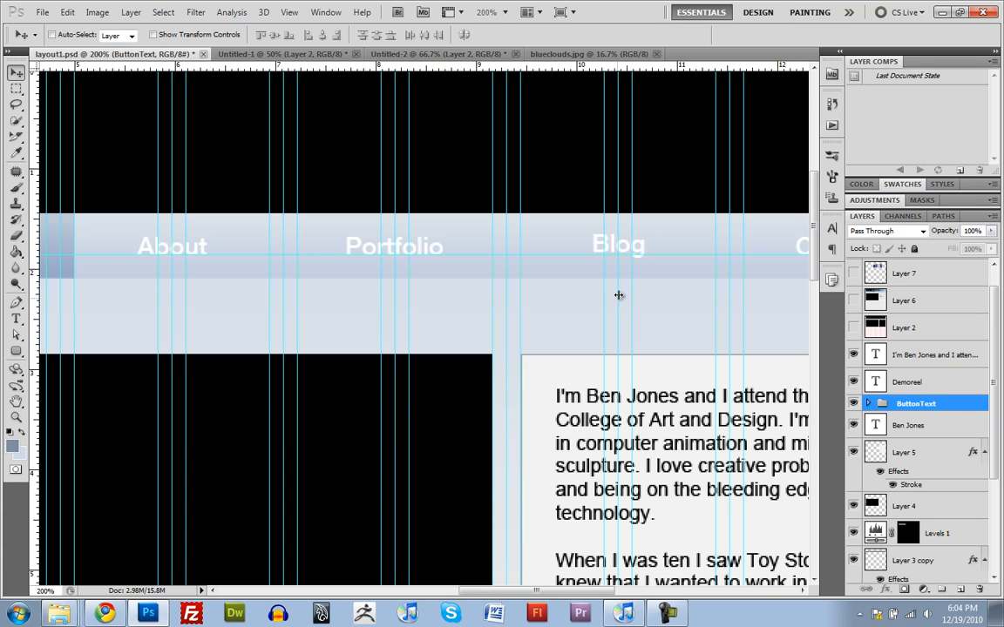
{"action": "scroll", "coordinate": [645, 264], "scroll_direction": "up", "scroll_amount": 2}
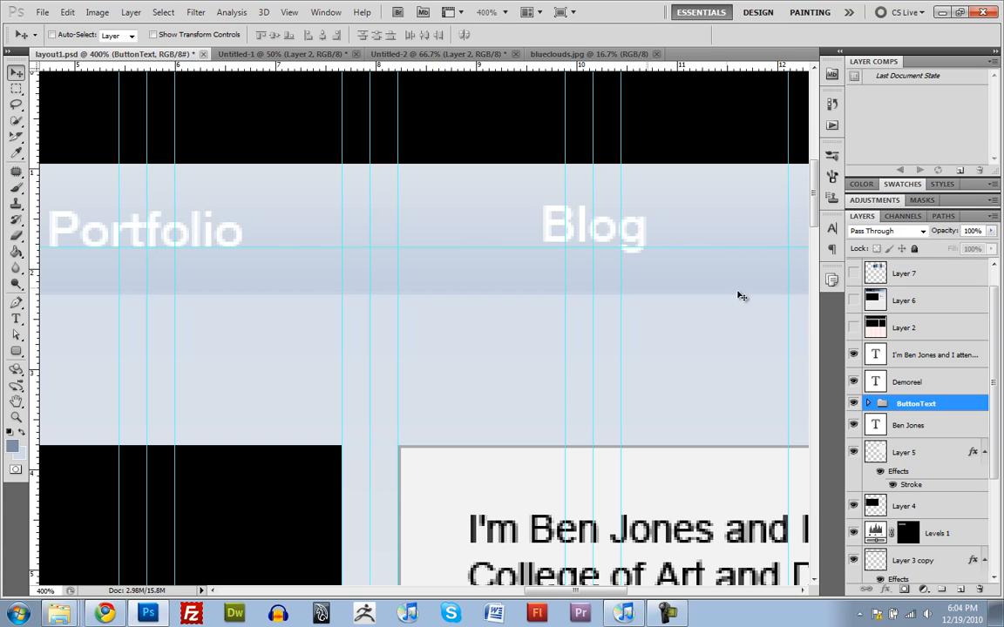
Step: Nudge the Blog text layer in the ButtonText group down so its baseline lines up with the other labels
{"action": "left_click", "coordinate": [867, 403]}
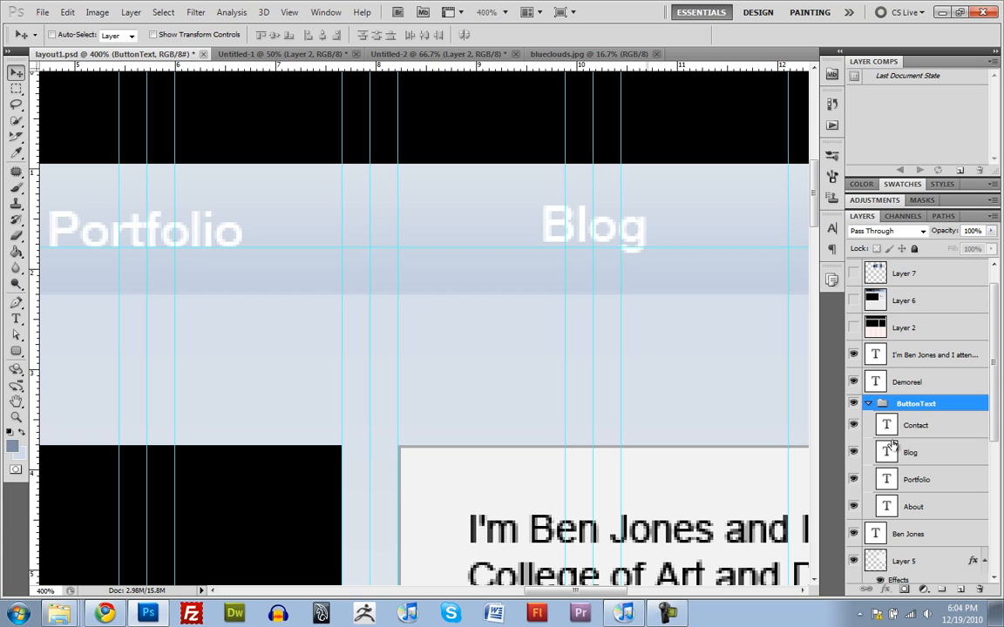
{"action": "left_click", "coordinate": [889, 453]}
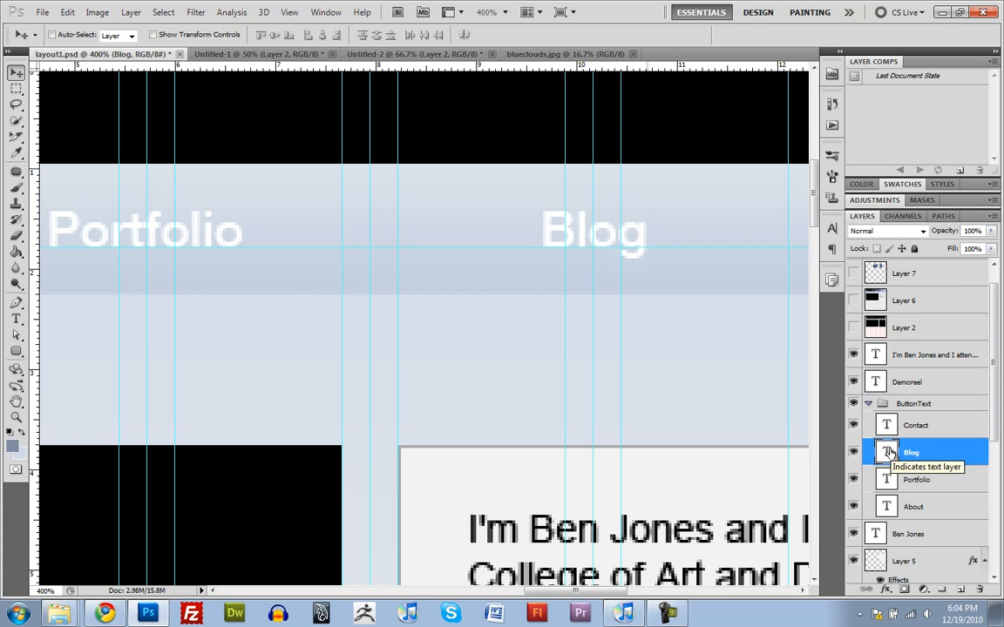
{"action": "scroll", "coordinate": [889, 452], "scroll_direction": "up", "scroll_amount": 1}
{"action": "left_click", "coordinate": [537, 227], "text": "alt"}
{"action": "left_click", "coordinate": [538, 227], "text": "alt"}
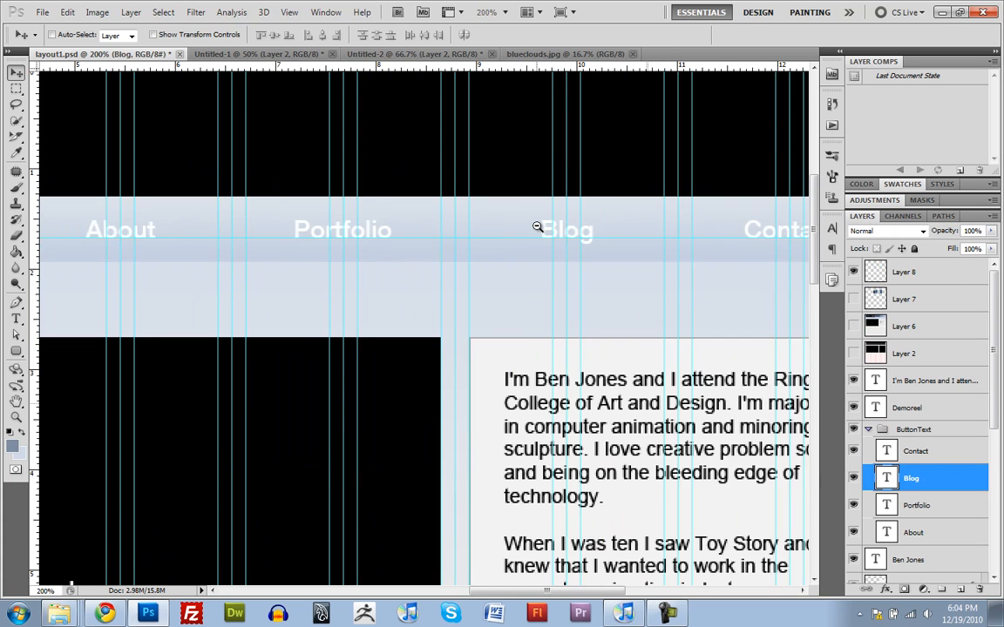
{"action": "left_click", "coordinate": [538, 226], "text": "alt"}
{"action": "left_click_drag", "start_coordinate": [476, 213], "coordinate": [538, 218]}
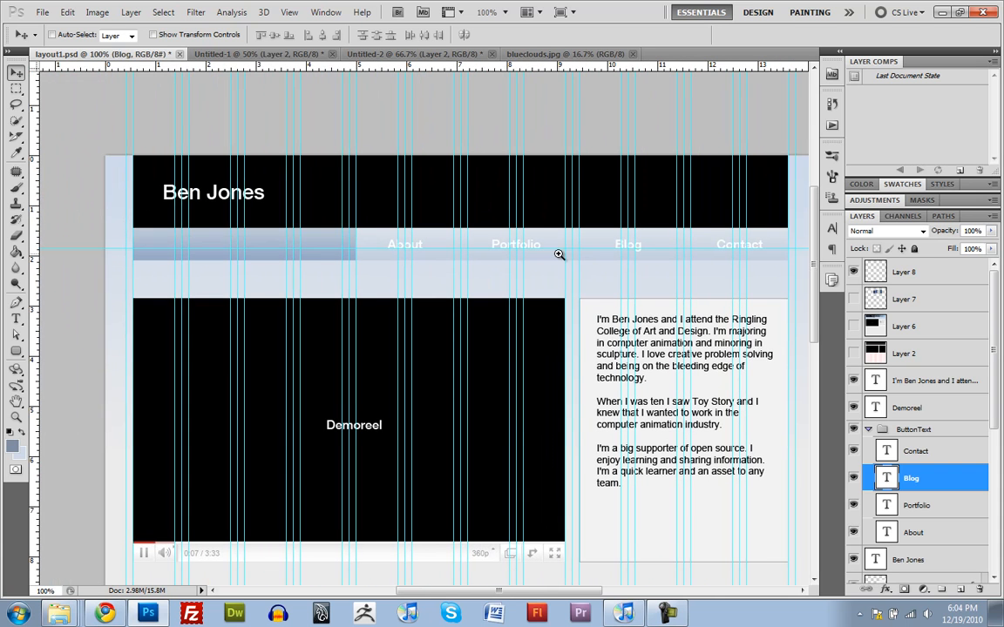
Step: Try horizontal guides at the navigation bar's upper edge and in the header, and clear all horizontal guides
{"action": "left_click", "coordinate": [558, 253]}
{"action": "left_click_drag", "start_coordinate": [470, 61], "coordinate": [524, 205]}
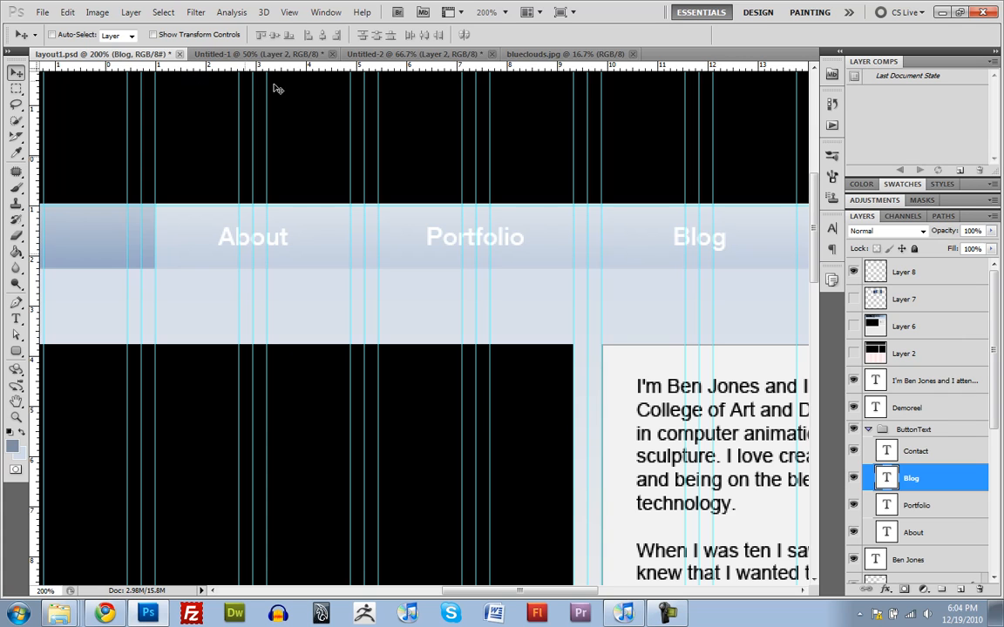
{"action": "left_click_drag", "start_coordinate": [298, 67], "coordinate": [302, 160]}
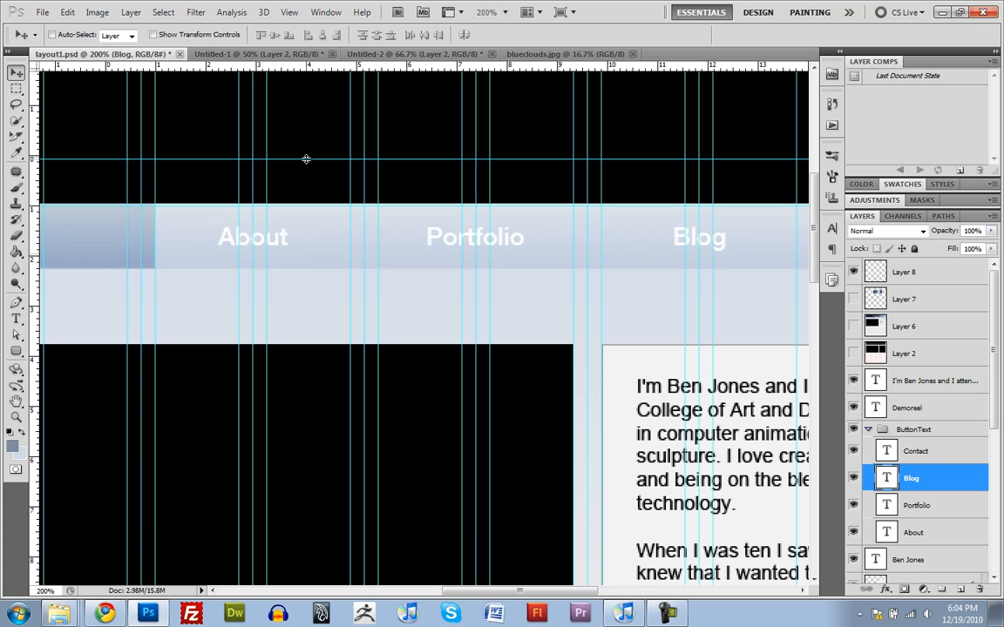
{"action": "left_click_drag", "start_coordinate": [307, 157], "coordinate": [287, 19]}
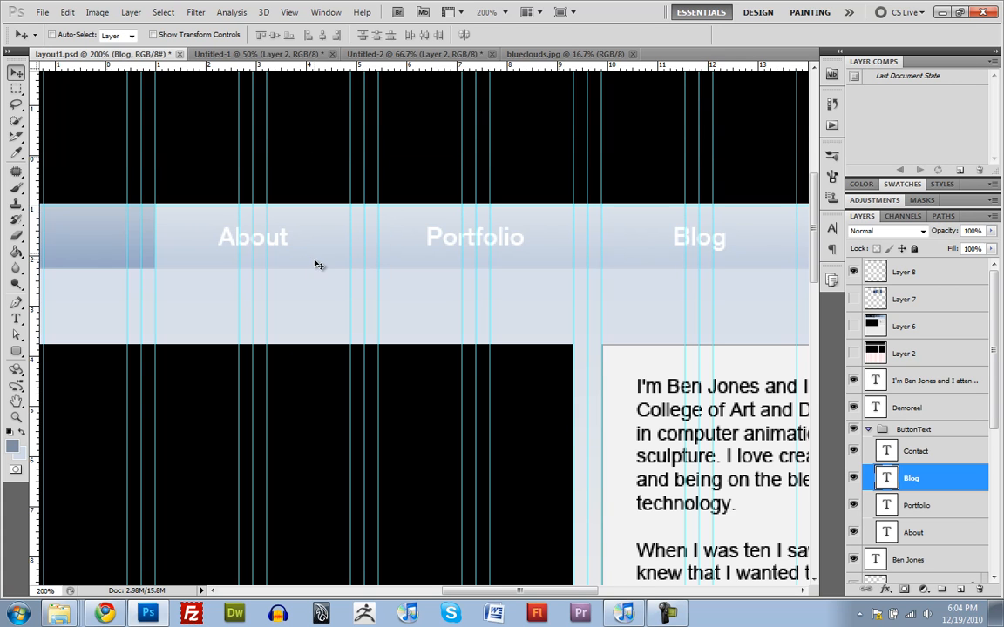
{"action": "left_click_drag", "start_coordinate": [305, 206], "coordinate": [329, 33]}
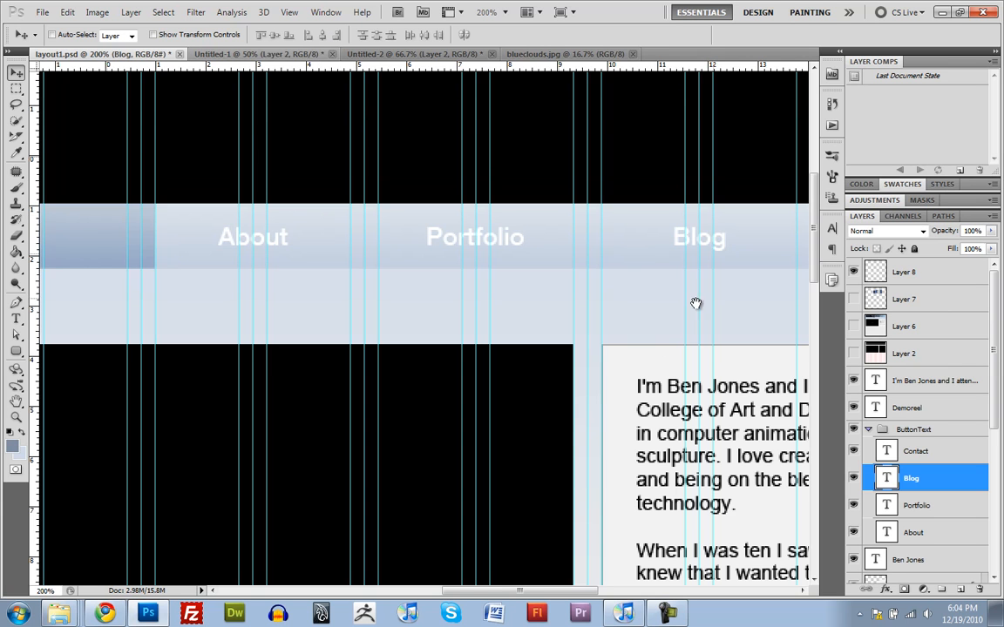
Step: Try a rounded rectangle with a 12 px corner radius over the About label
{"action": "left_click_drag", "start_coordinate": [695, 301], "coordinate": [541, 326]}
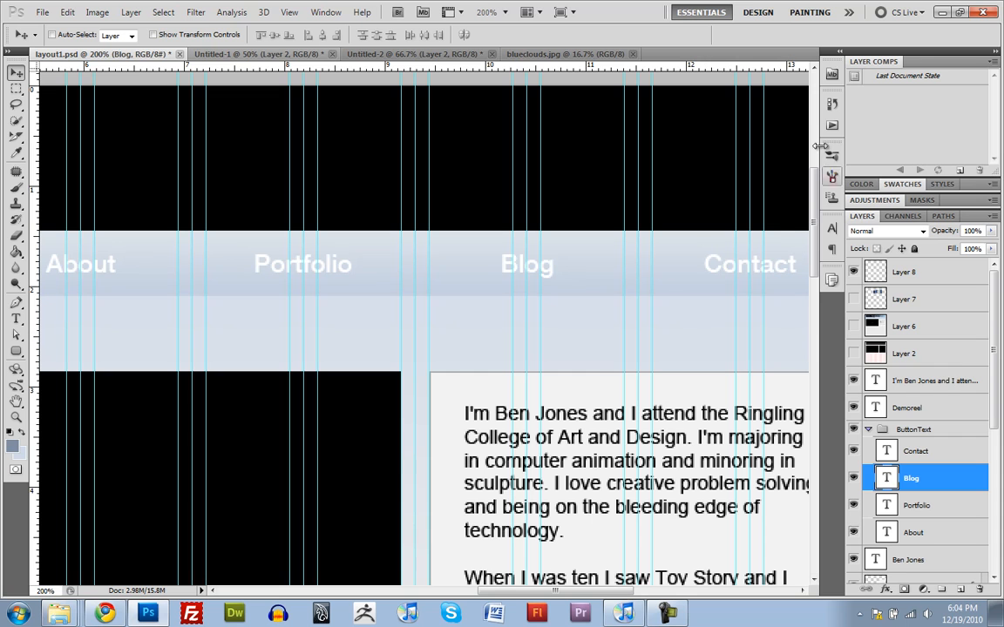
{"action": "scroll", "coordinate": [432, 237], "scroll_direction": "down", "scroll_amount": 2}
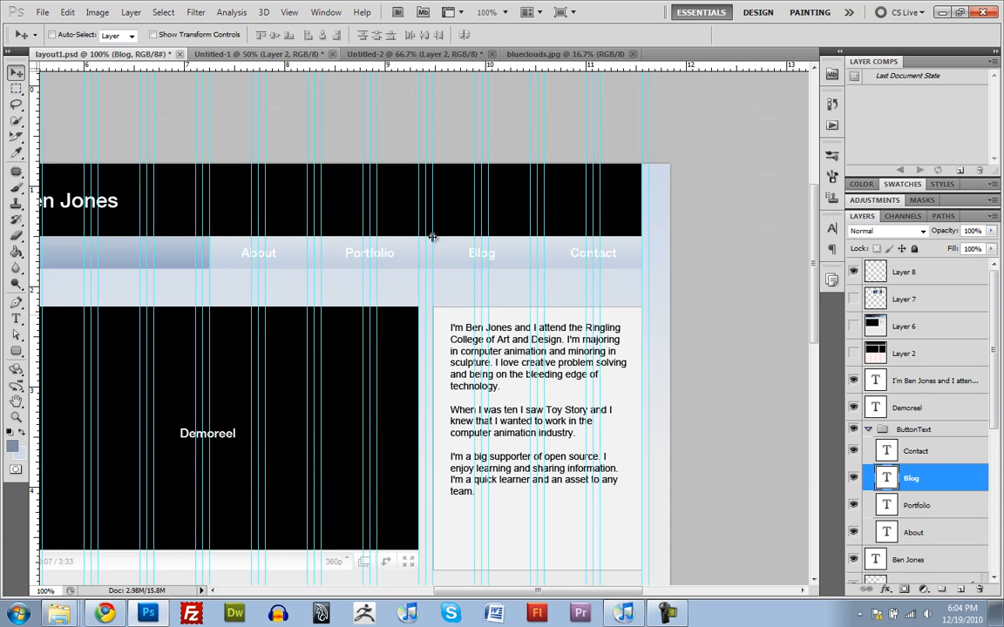
{"action": "left_click_drag", "start_coordinate": [388, 270], "coordinate": [528, 261]}
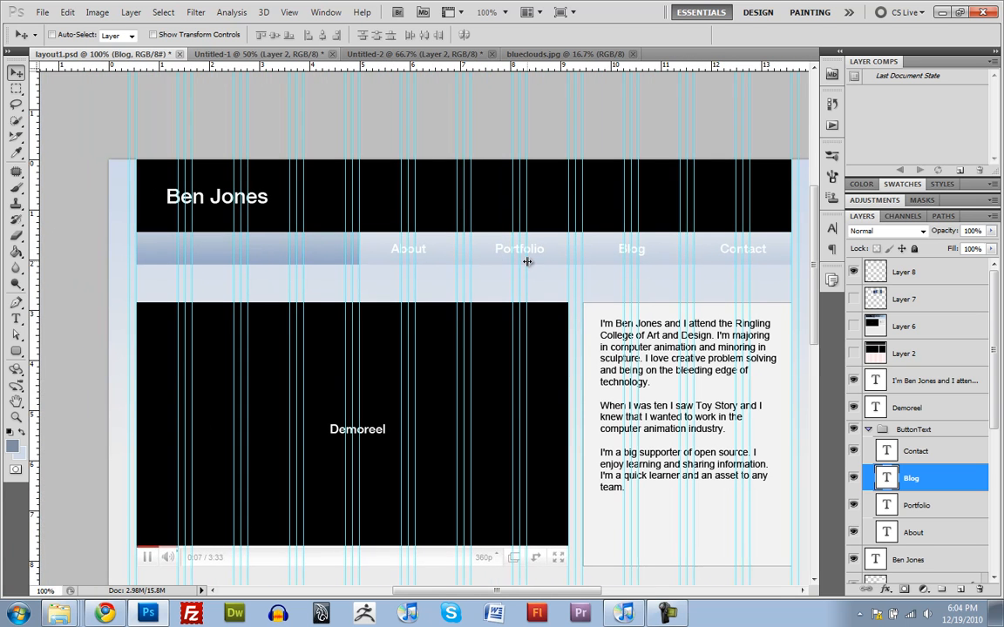
{"action": "left_click", "coordinate": [16, 350]}
{"action": "scroll", "coordinate": [426, 258], "scroll_direction": "up", "scroll_amount": 1}
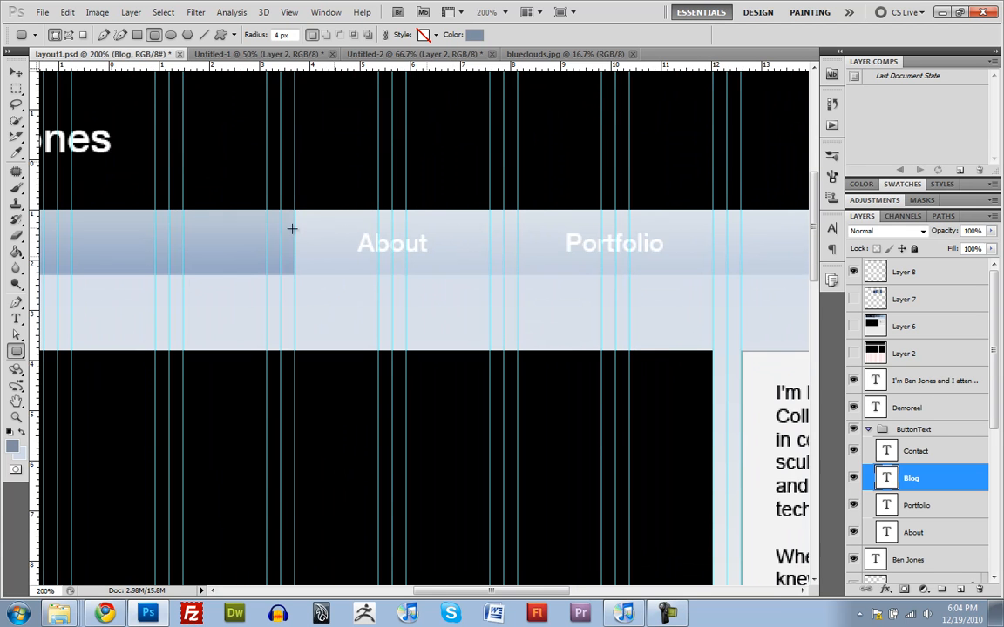
{"action": "left_click", "coordinate": [19, 355]}
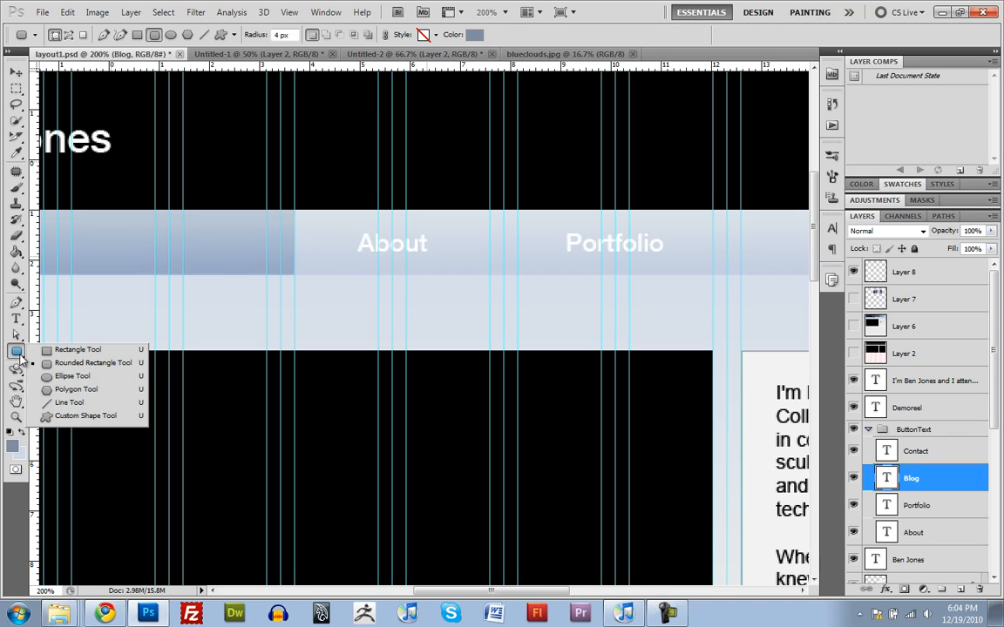
{"action": "left_click", "coordinate": [19, 353]}
{"action": "left_click", "coordinate": [19, 354]}
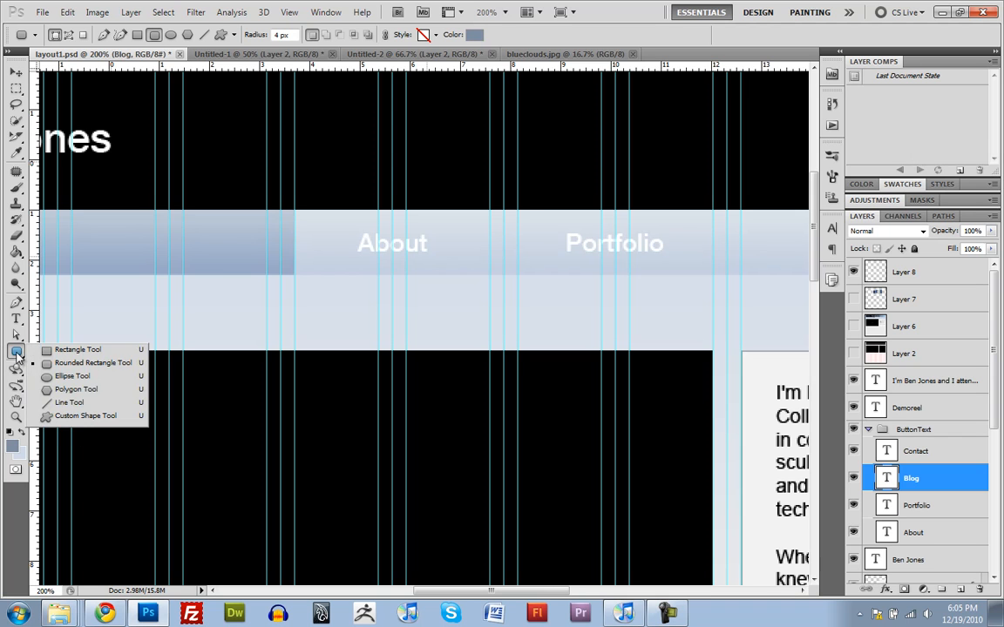
{"action": "left_click", "coordinate": [78, 363]}
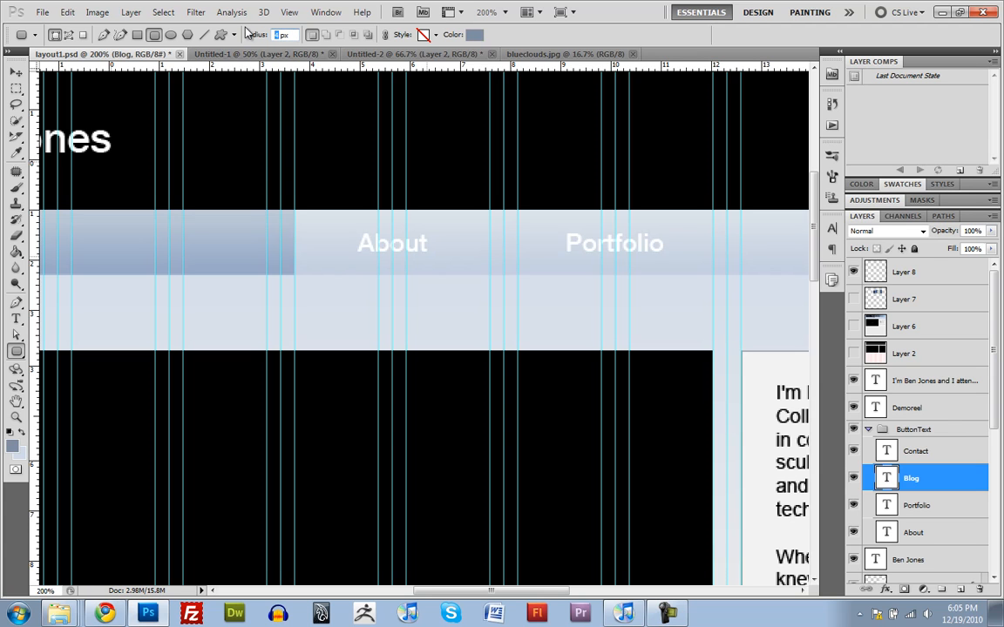
{"action": "type", "text": "12"}
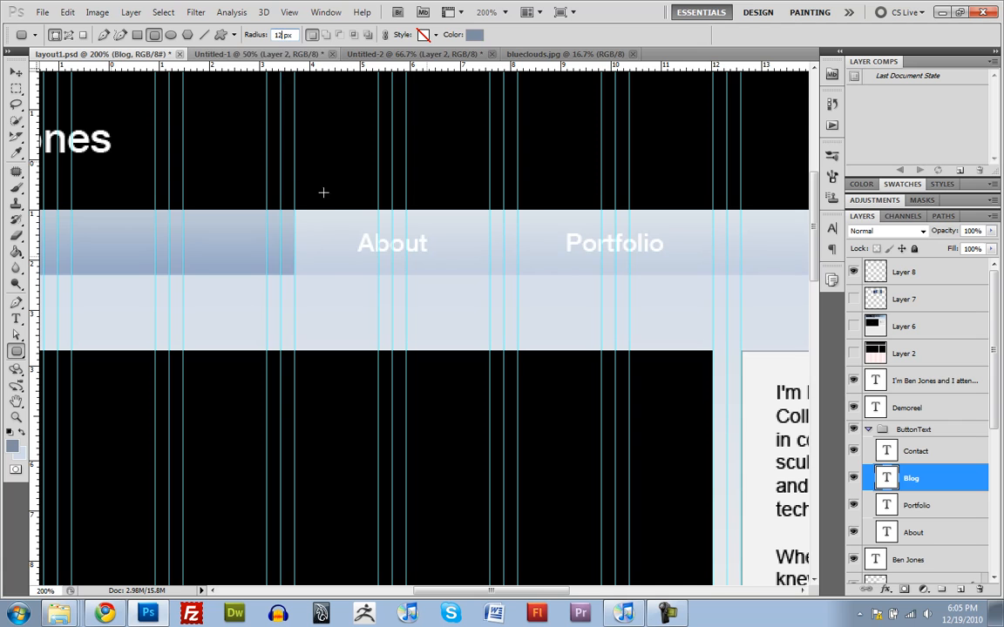
{"action": "left_click_drag", "start_coordinate": [329, 211], "coordinate": [406, 262]}
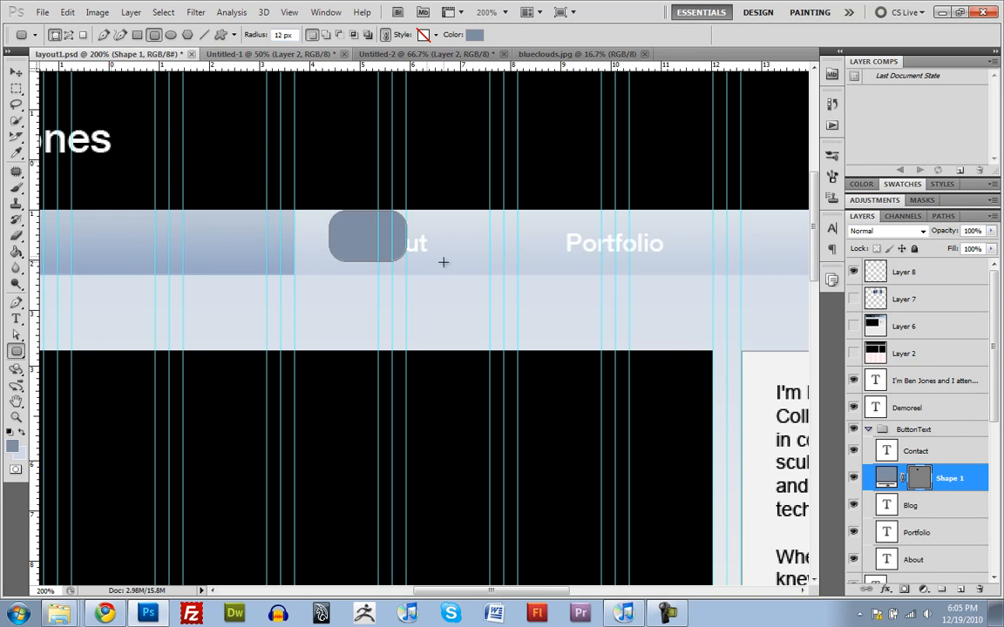
{"action": "key", "text": "ctrl+z"}
Step: Draw a blue-grey rounded rectangle with an 8 px corner radius around the Portfolio label
{"action": "left_click", "coordinate": [261, 31]}
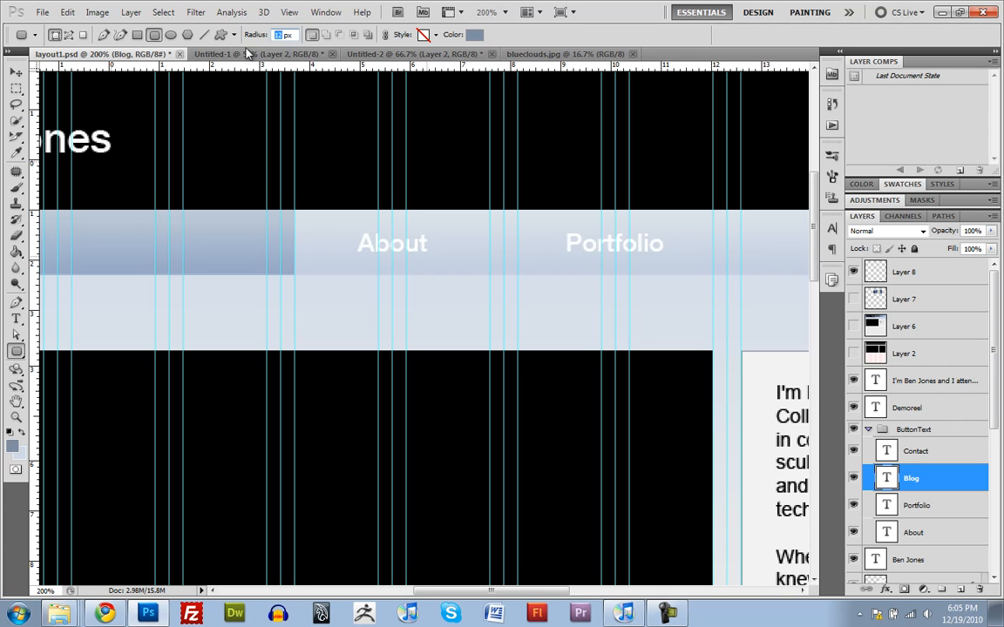
{"action": "type", "text": "8"}
{"action": "left_click_drag", "start_coordinate": [352, 230], "coordinate": [676, 262]}
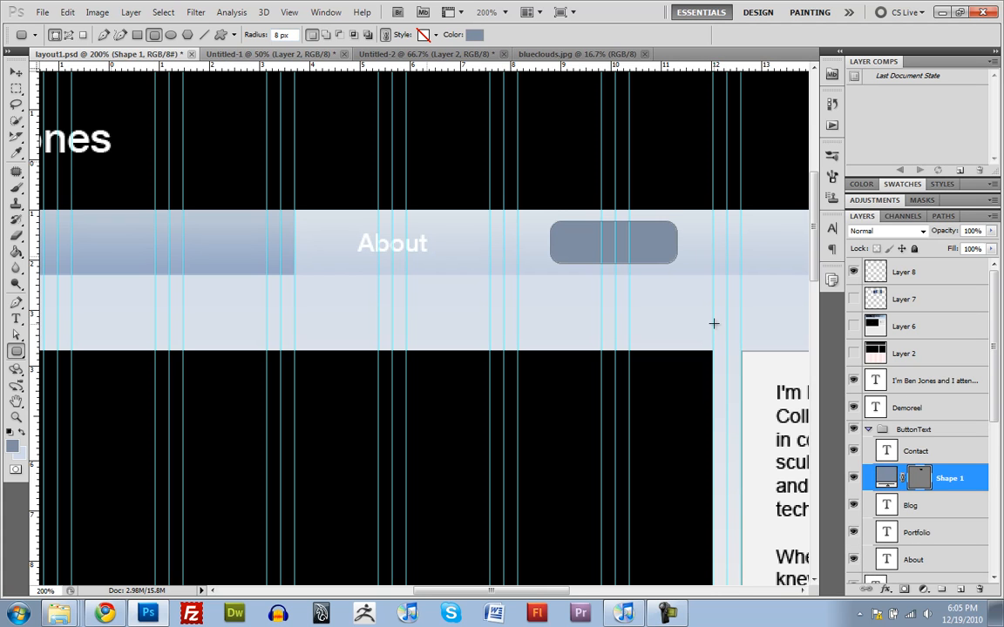
Step: Move the Shape 1 layer out of the ButtonText group to between Layer 5 and Layer 4
{"action": "scroll", "coordinate": [888, 527], "scroll_direction": "down", "scroll_amount": 4}
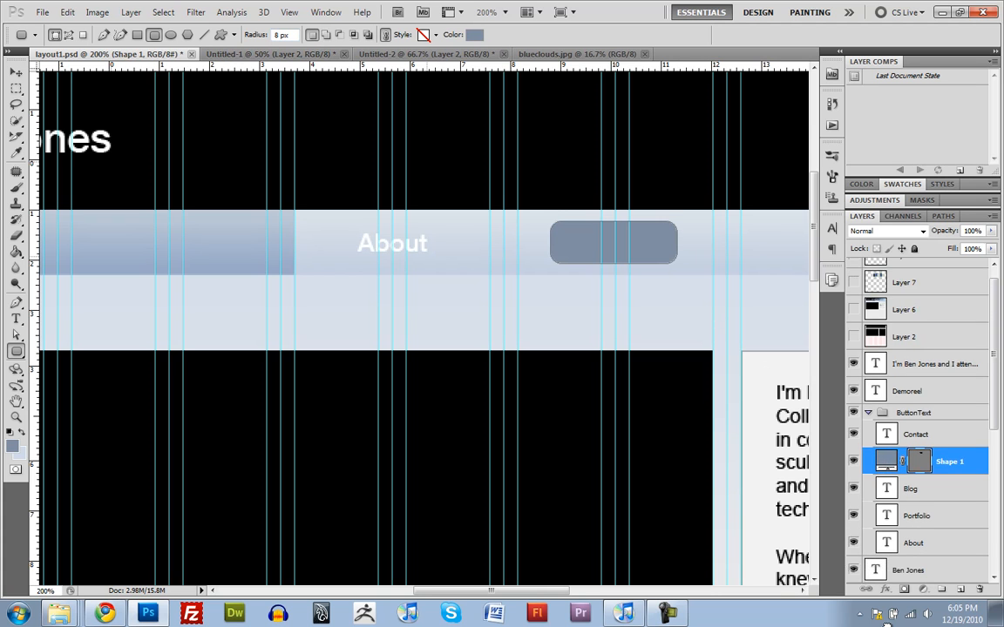
{"action": "scroll", "coordinate": [893, 523], "scroll_direction": "down", "scroll_amount": 3}
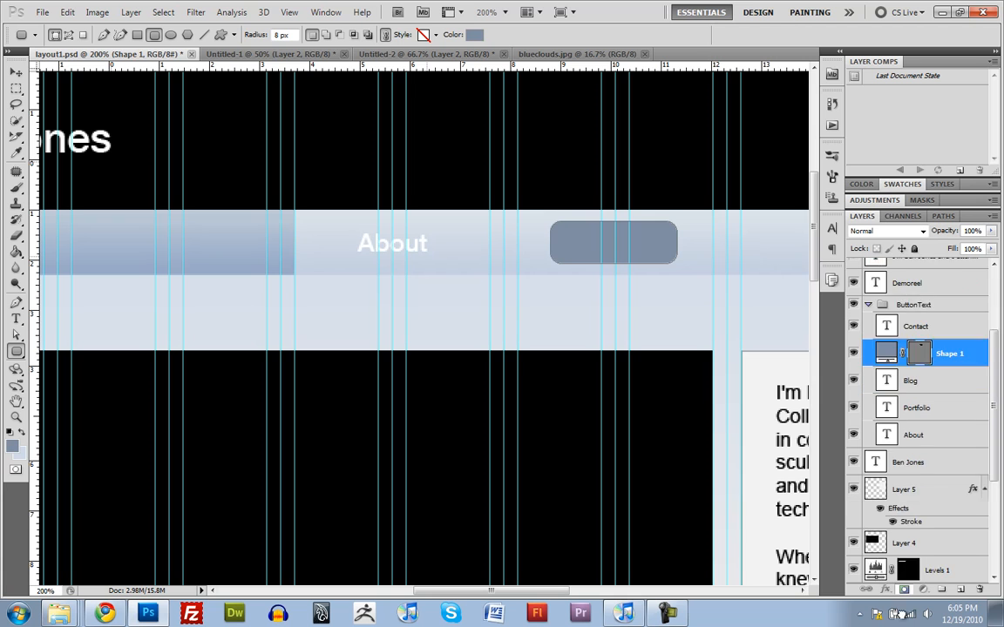
{"action": "left_click_drag", "start_coordinate": [904, 512], "coordinate": [902, 482]}
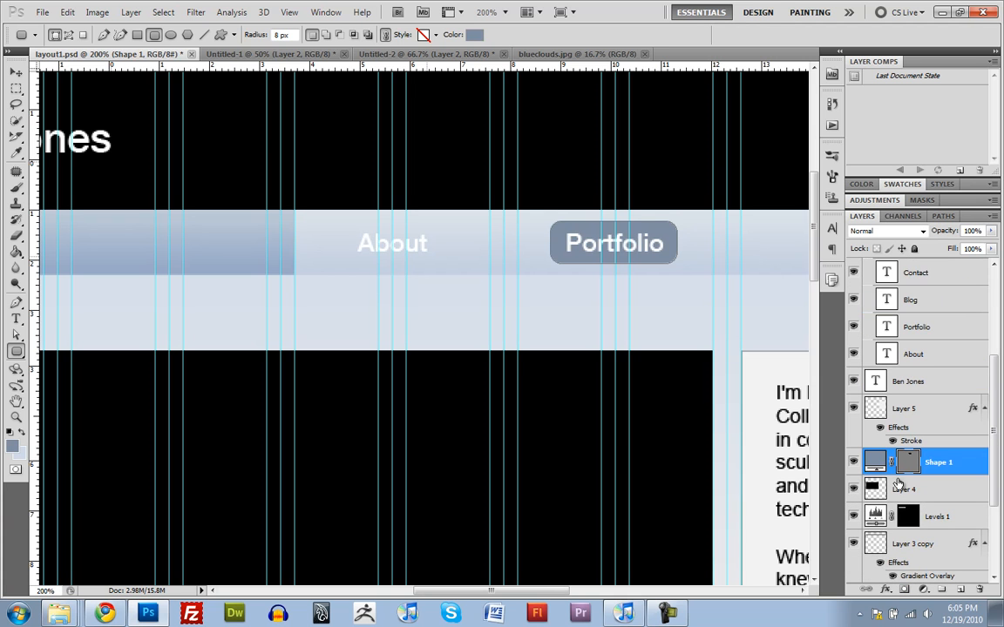
Step: Make a rectangular marquee selection around the Portfolio button's section, extending slightly above and below the navigation bar
{"action": "left_click_drag", "start_coordinate": [668, 260], "coordinate": [592, 265]}
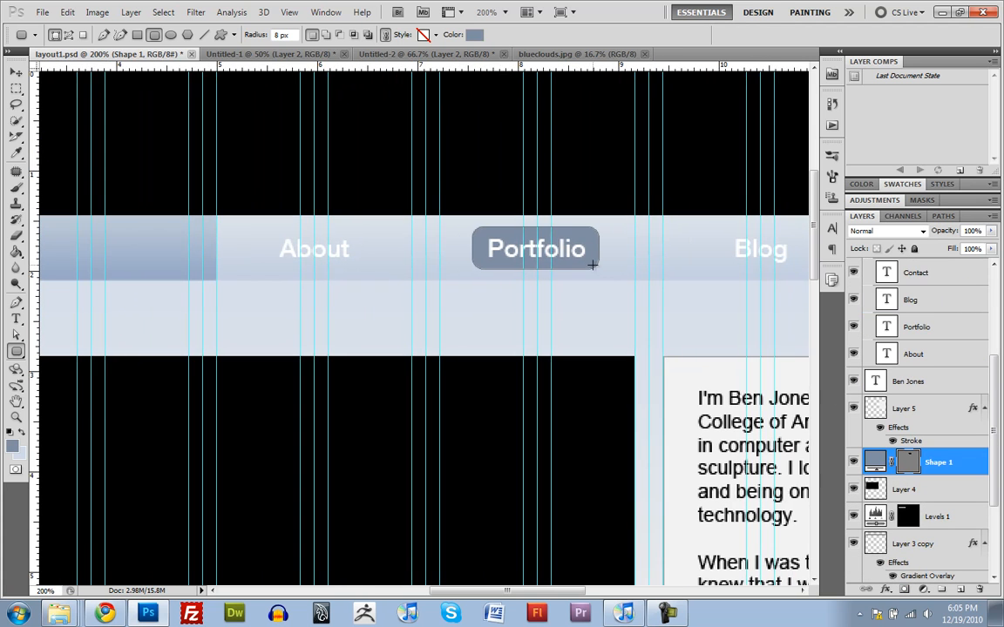
{"action": "key", "text": "v"}
{"action": "key", "text": "m"}
{"action": "left_click_drag", "start_coordinate": [465, 189], "coordinate": [523, 263]}
{"action": "mouse_move", "coordinate": [639, 308]}
{"action": "left_mouse_down"}
{"action": "mouse_move", "coordinate": [620, 298]}
{"action": "mouse_move", "coordinate": [635, 302]}
{"action": "left_mouse_up"}
Step: Intersect the marquee selection with the pixels of Layer 3 copy so it spans only the navigation bar's height
{"action": "scroll", "coordinate": [880, 514], "scroll_direction": "down", "scroll_amount": 2}
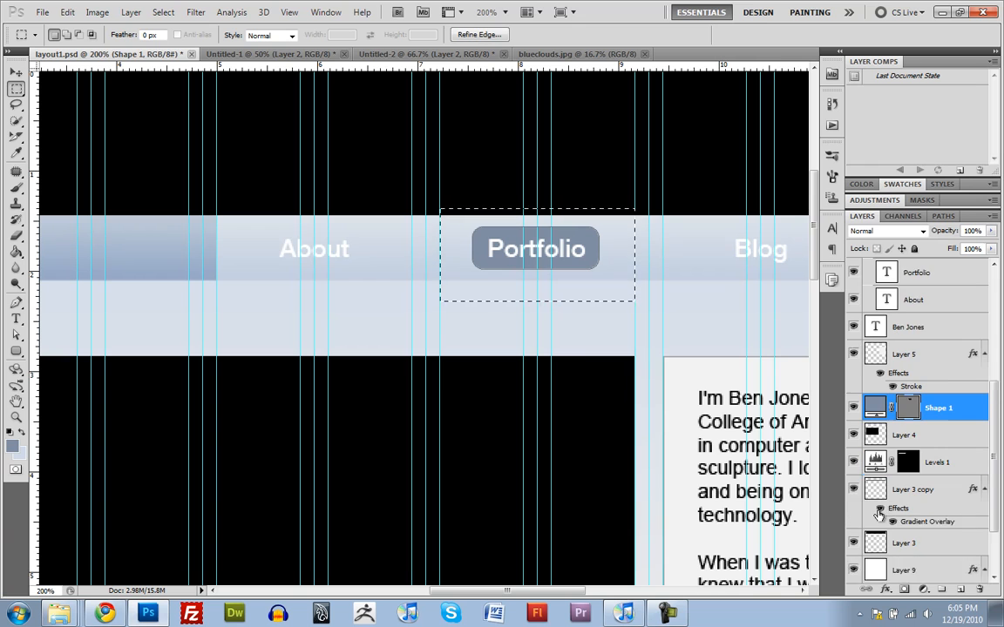
{"action": "scroll", "coordinate": [879, 514], "scroll_direction": "down", "scroll_amount": 1}
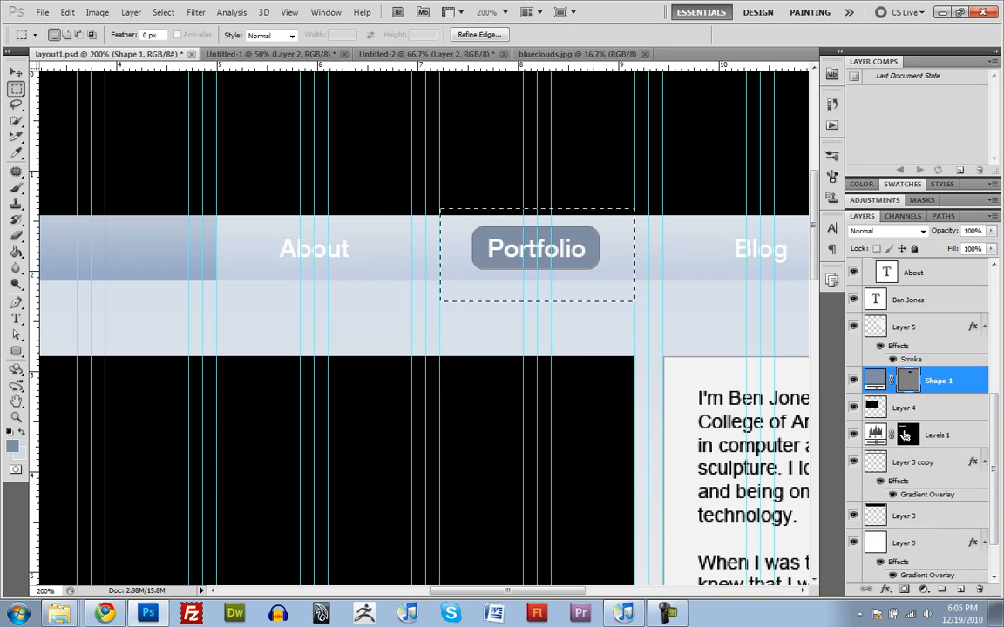
{"action": "key", "text": "ctrl+d"}
{"action": "key", "text": "ctrl+shift+d"}
{"action": "scroll", "coordinate": [881, 435], "scroll_direction": "down", "scroll_amount": 1}
{"action": "left_click", "coordinate": [877, 434], "text": "ctrl"}
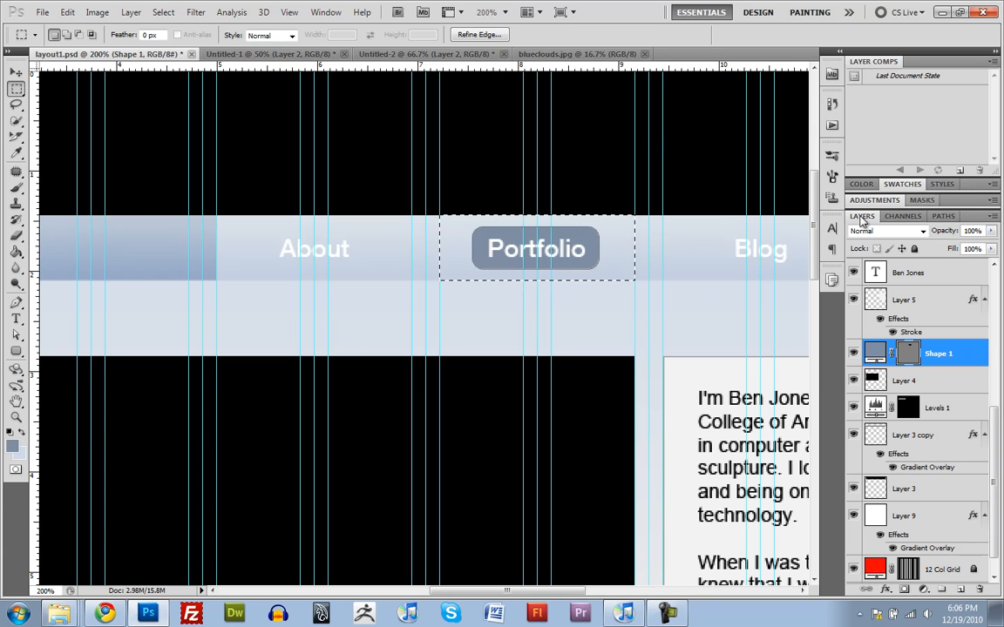
Step: Center the Portfolio button's rounded shape horizontally within the selection and clear the selection
{"action": "left_click_drag", "start_coordinate": [655, 139], "coordinate": [603, 217]}
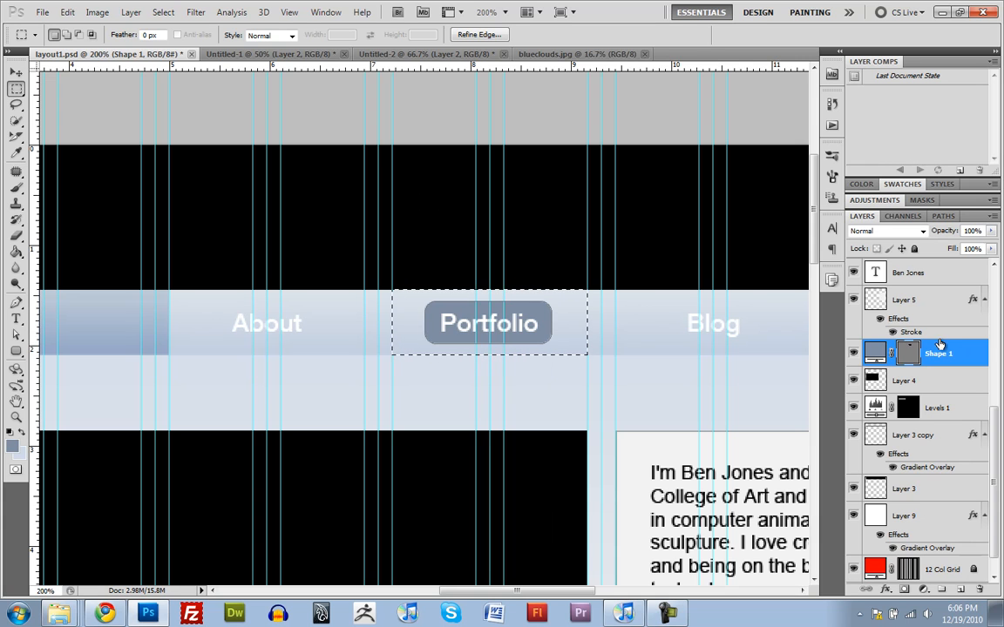
{"action": "key", "text": "v"}
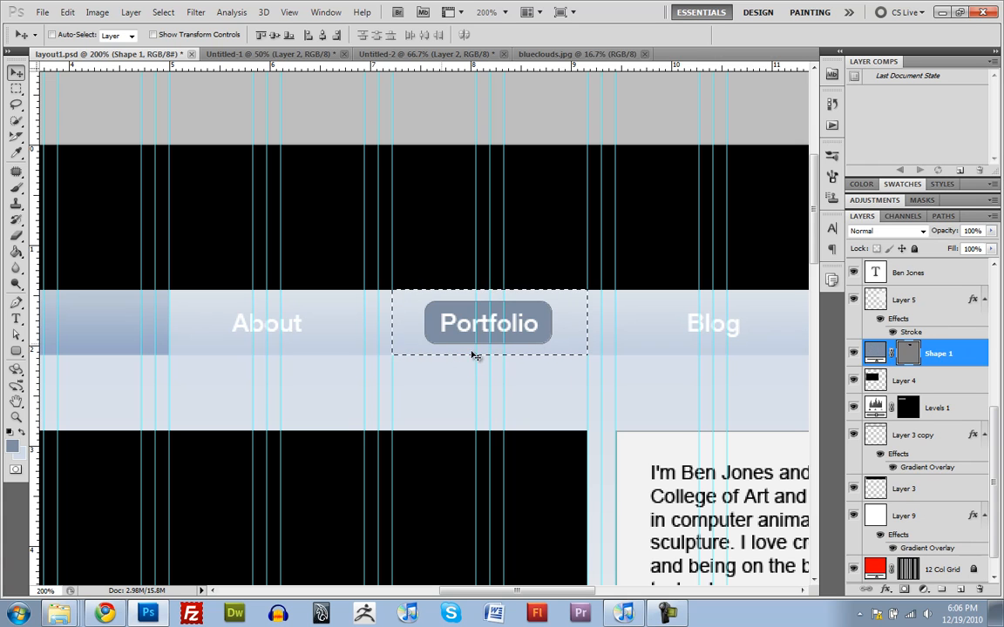
{"action": "left_click", "coordinate": [323, 36]}
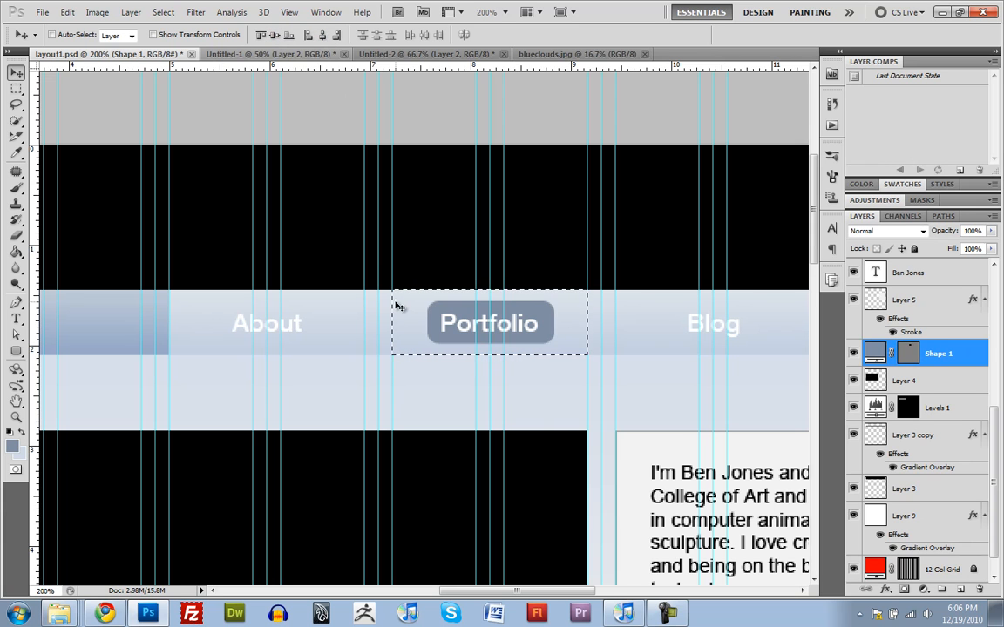
{"action": "key", "text": "ctrl+d"}
Step: Duplicate the Portfolio button shape, place the copy behind the About label, and move its layer below Shape 1
{"action": "key", "text": "ctrl+j"}
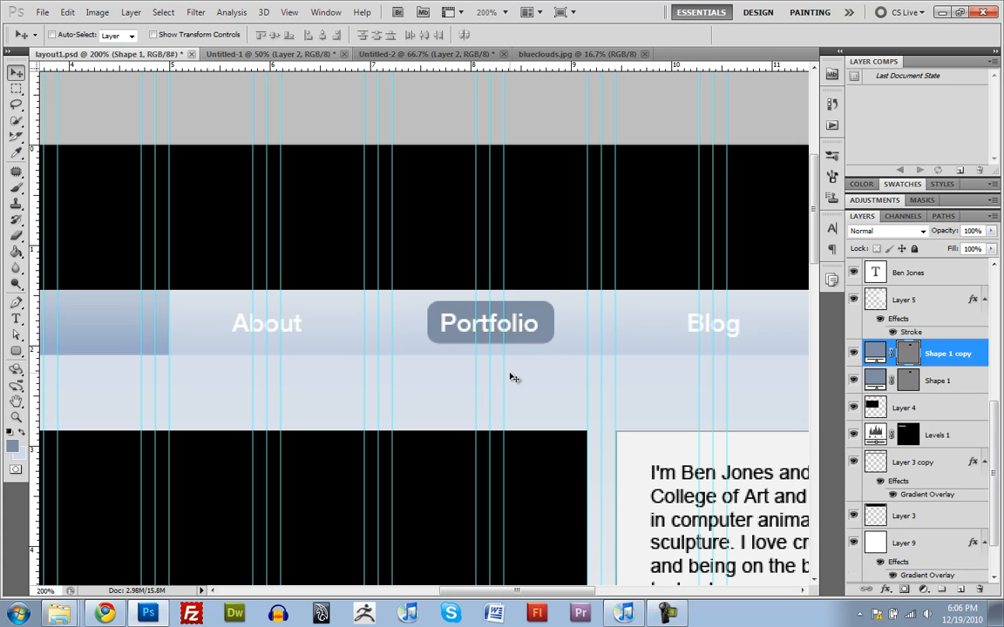
{"action": "left_click_drag", "start_coordinate": [533, 328], "coordinate": [312, 348]}
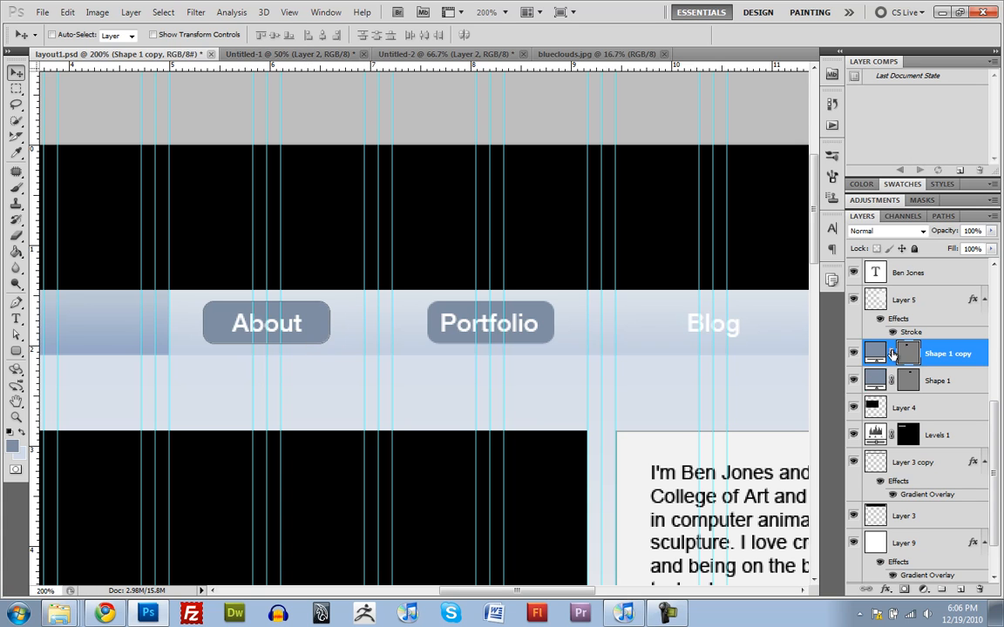
{"action": "left_click_drag", "start_coordinate": [875, 385], "coordinate": [875, 386]}
{"action": "left_click", "coordinate": [875, 358]}
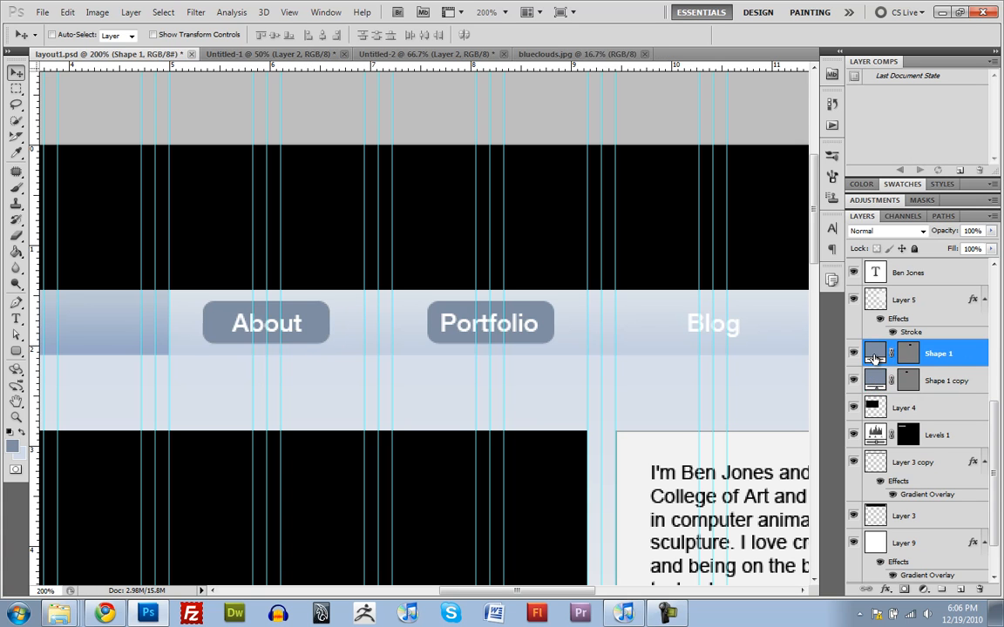
Step: Duplicate the Portfolio button shape twice more, placing one copy behind the Blog label and one behind the Contact label
{"action": "key", "text": "ctrl+j"}
{"action": "left_click_drag", "start_coordinate": [538, 310], "coordinate": [760, 312]}
{"action": "left_click_drag", "start_coordinate": [771, 387], "coordinate": [522, 399]}
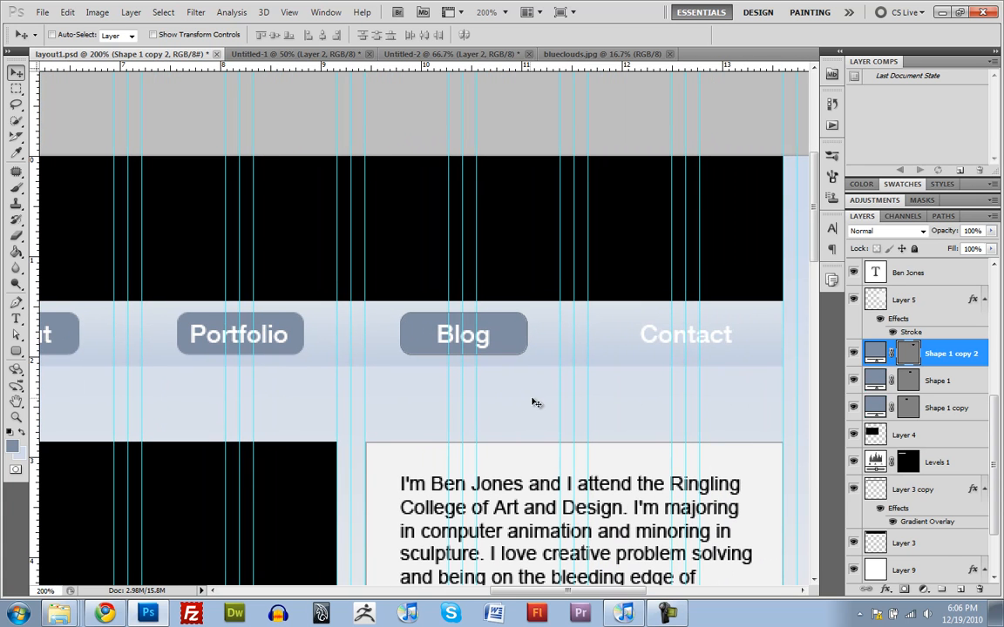
{"action": "key", "text": "ctrl+j"}
{"action": "left_click_drag", "start_coordinate": [493, 353], "coordinate": [781, 410]}
Step: Make a rectangular marquee around the Contact section and center the Contact button shape horizontally within it
{"action": "key", "text": "m"}
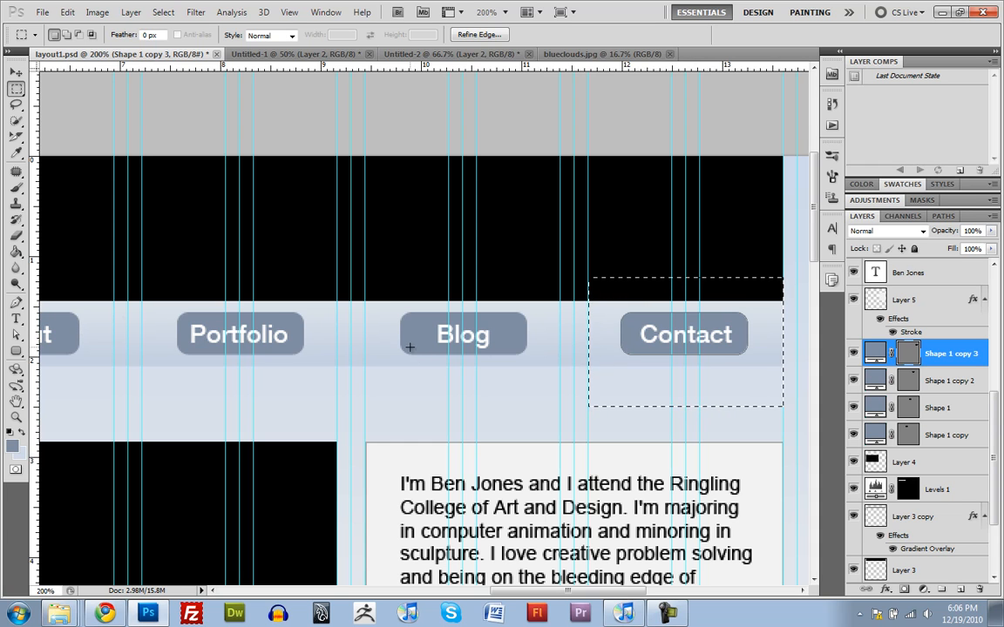
{"action": "key", "text": "v"}
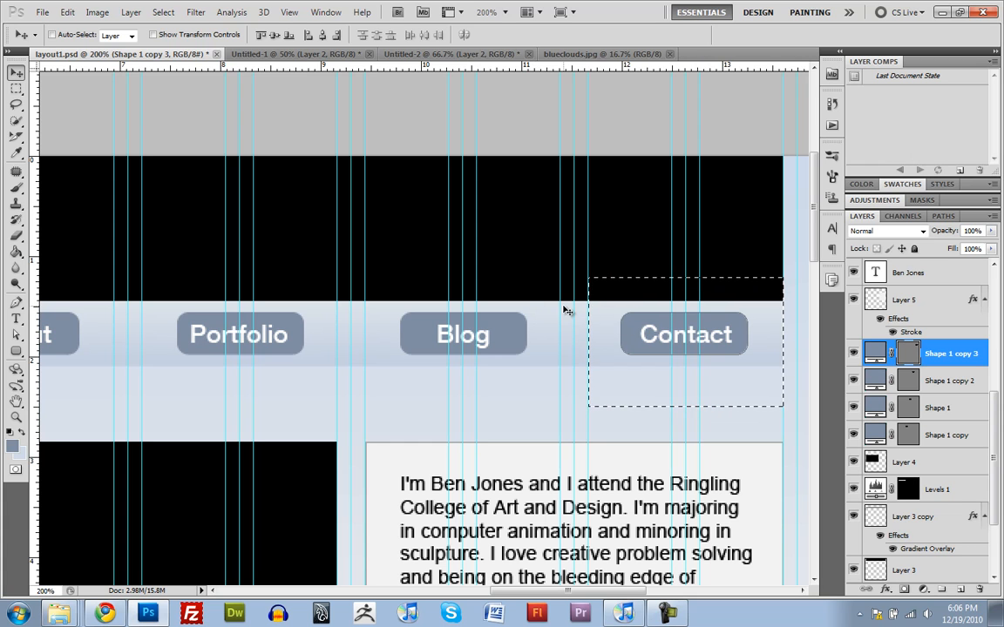
{"action": "key", "text": "m"}
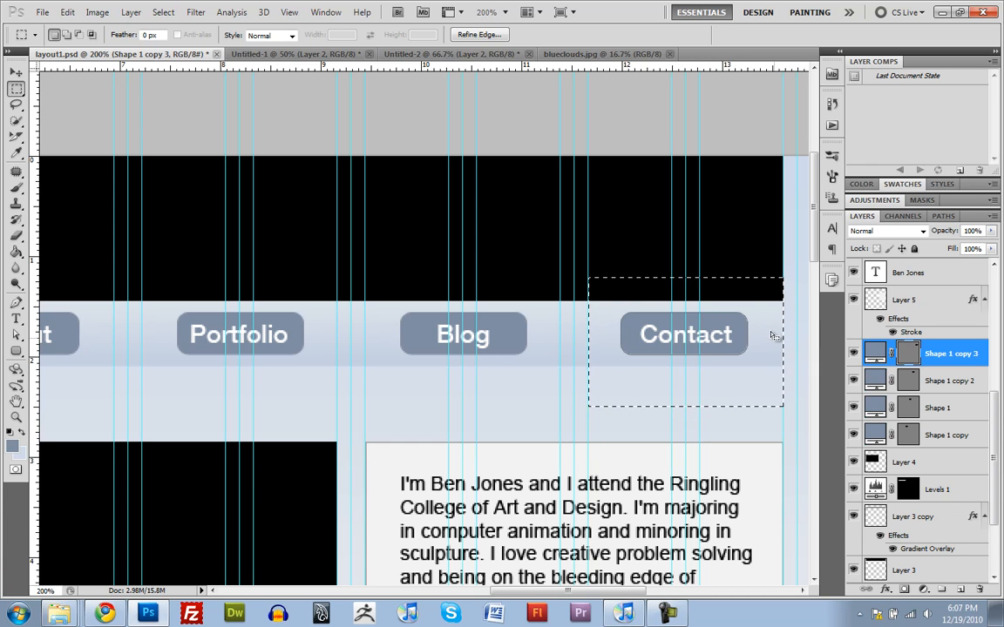
{"action": "key", "text": "v"}
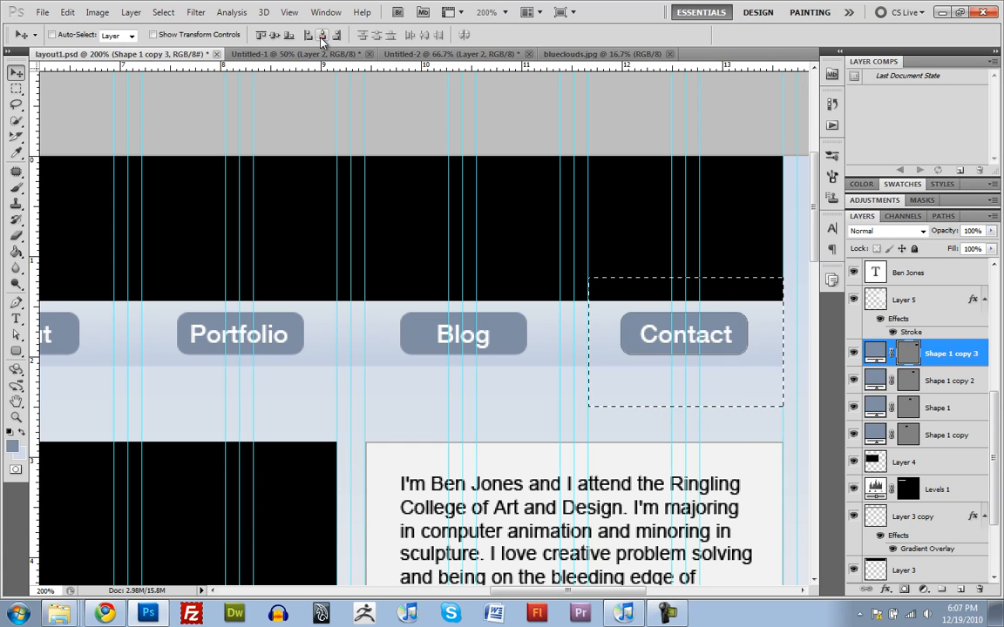
{"action": "left_click", "coordinate": [321, 41]}
Step: Make a rectangular marquee around the Blog section and center the Shape 1 copy 2 layer horizontally within it
{"action": "key", "text": "m"}
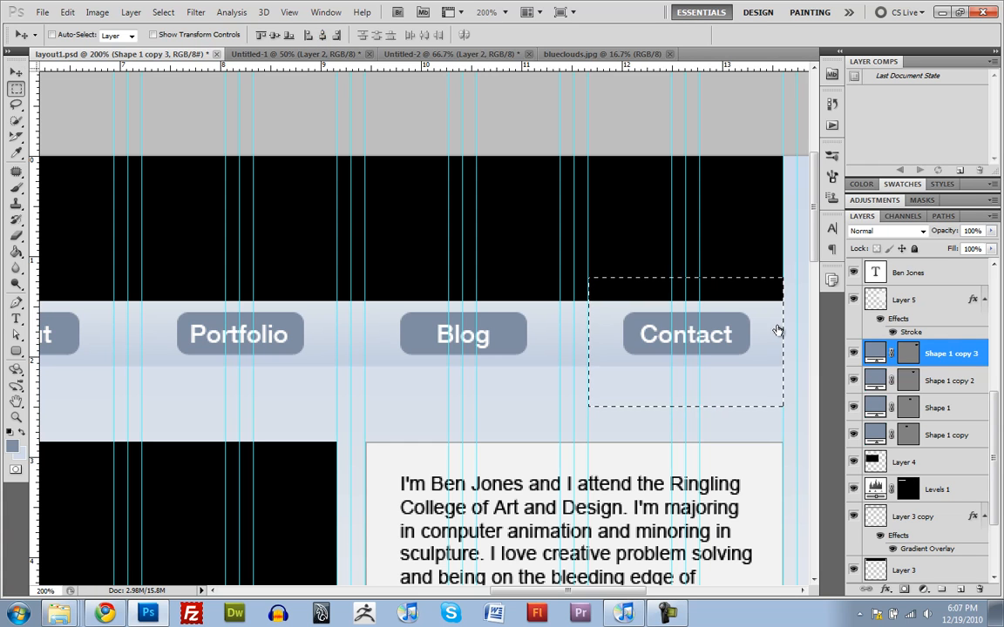
{"action": "left_click_drag", "start_coordinate": [365, 260], "coordinate": [570, 406]}
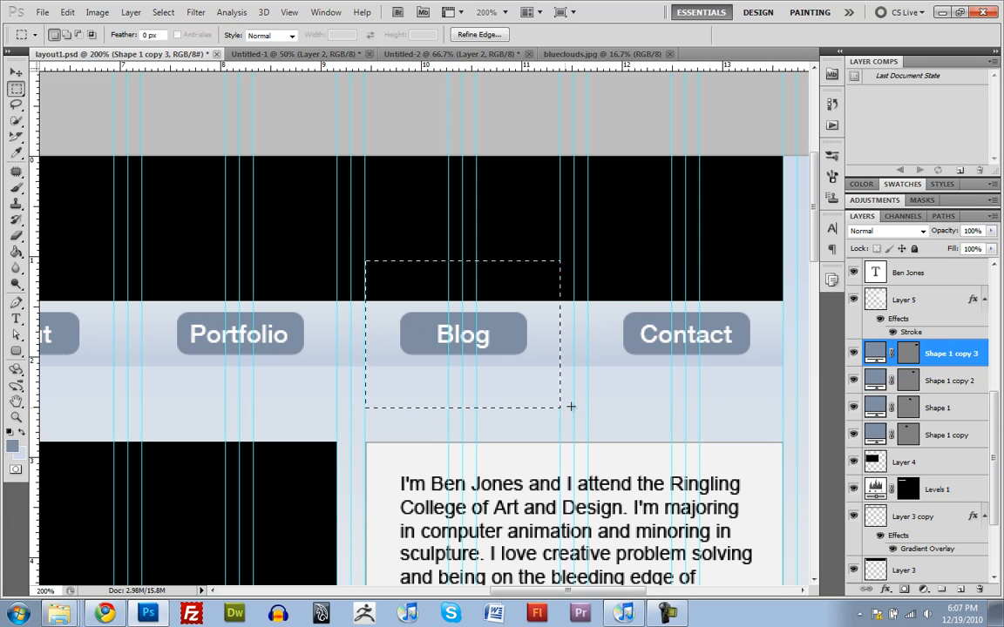
{"action": "left_click", "coordinate": [908, 382]}
{"action": "key", "text": "v"}
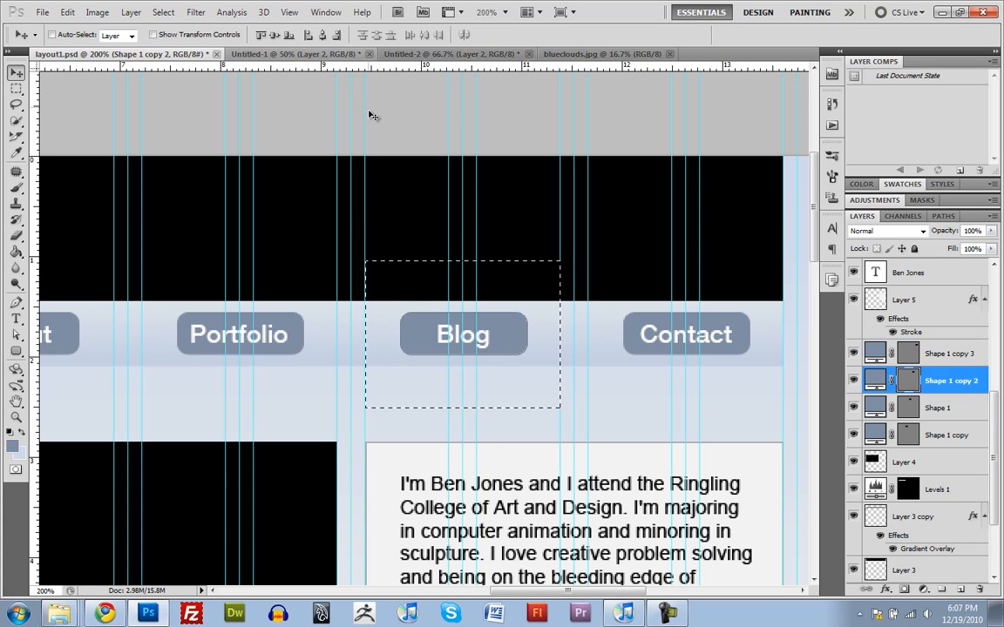
Step: Make a rectangular marquee around the About section and center the Shape 1 copy layer horizontally within it
{"action": "left_click_drag", "start_coordinate": [291, 224], "coordinate": [634, 217]}
{"action": "key", "text": "m"}
{"action": "left_click_drag", "start_coordinate": [264, 233], "coordinate": [458, 406]}
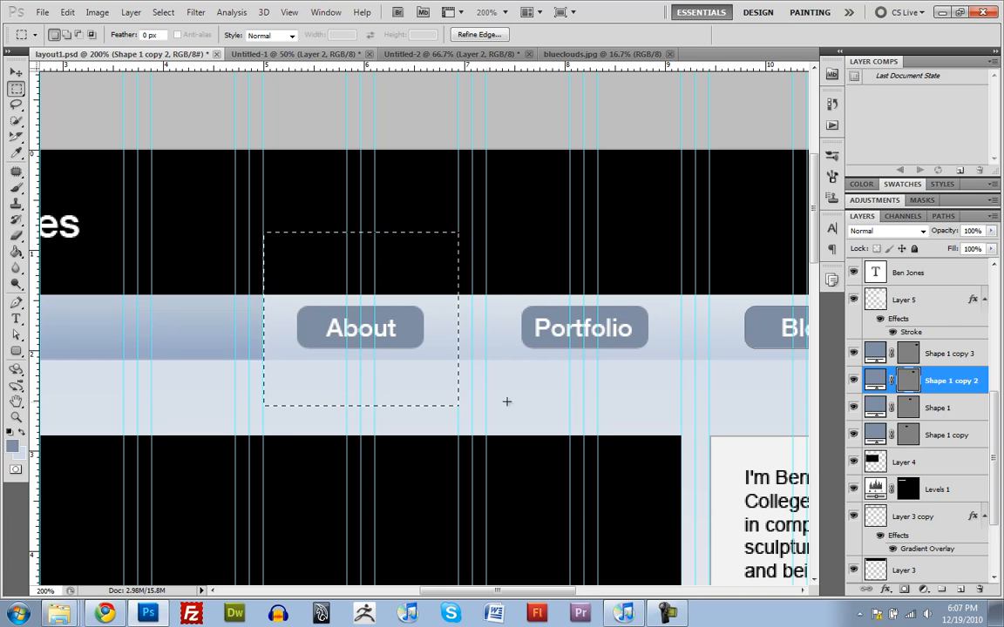
{"action": "key", "text": "v"}
{"action": "left_click", "coordinate": [910, 435]}
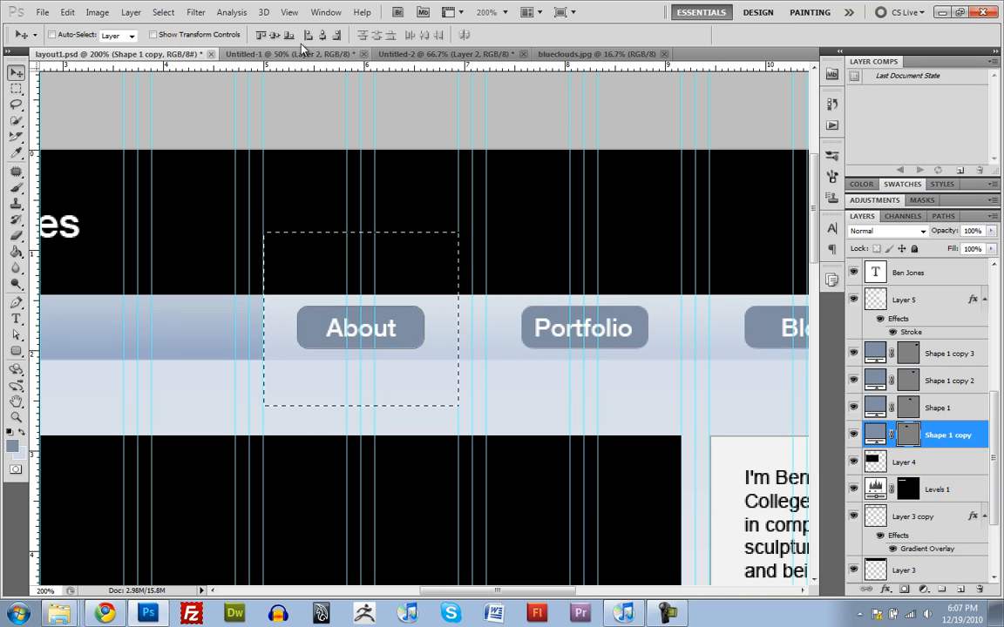
{"action": "left_click", "coordinate": [322, 37]}
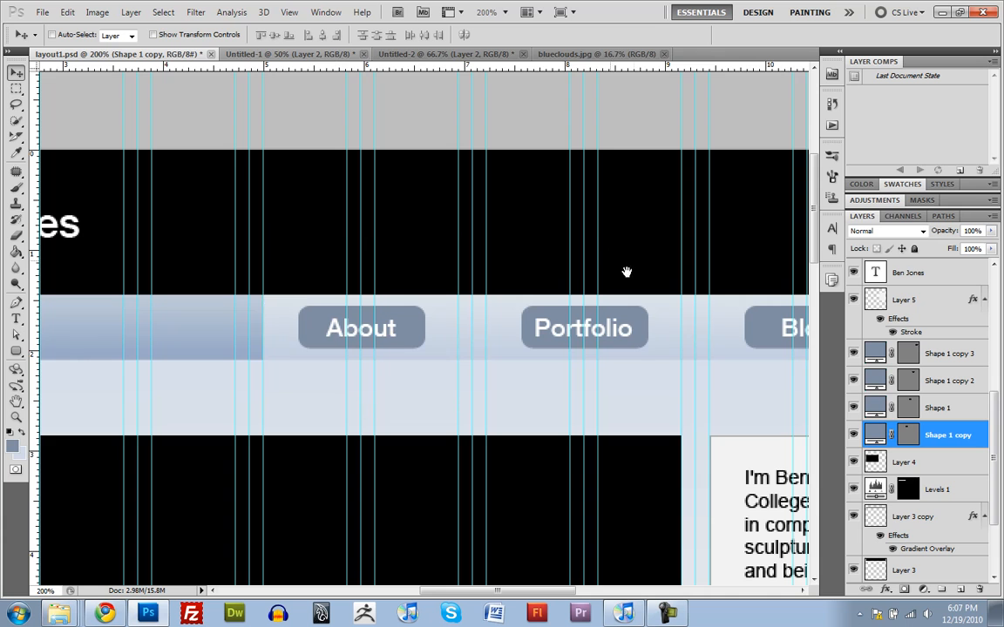
Step: Group the four button shape layers and name the group "bubbles"
{"action": "key", "text": "ctrl+minus"}
{"action": "key", "text": "ctrl+minus"}
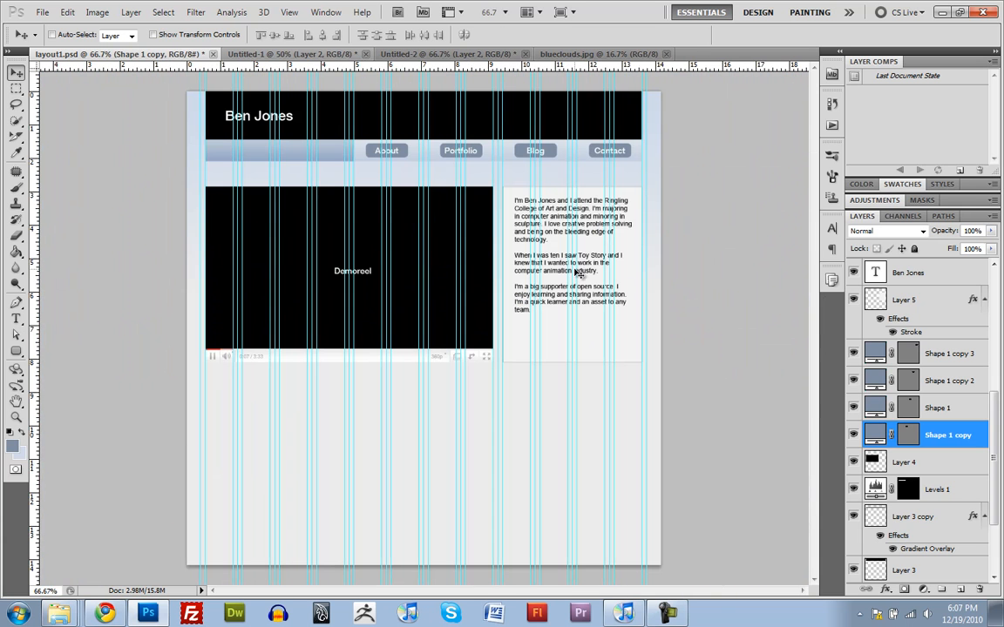
{"action": "key", "text": "ctrl+plus"}
{"action": "left_click_drag", "start_coordinate": [531, 178], "coordinate": [522, 345]}
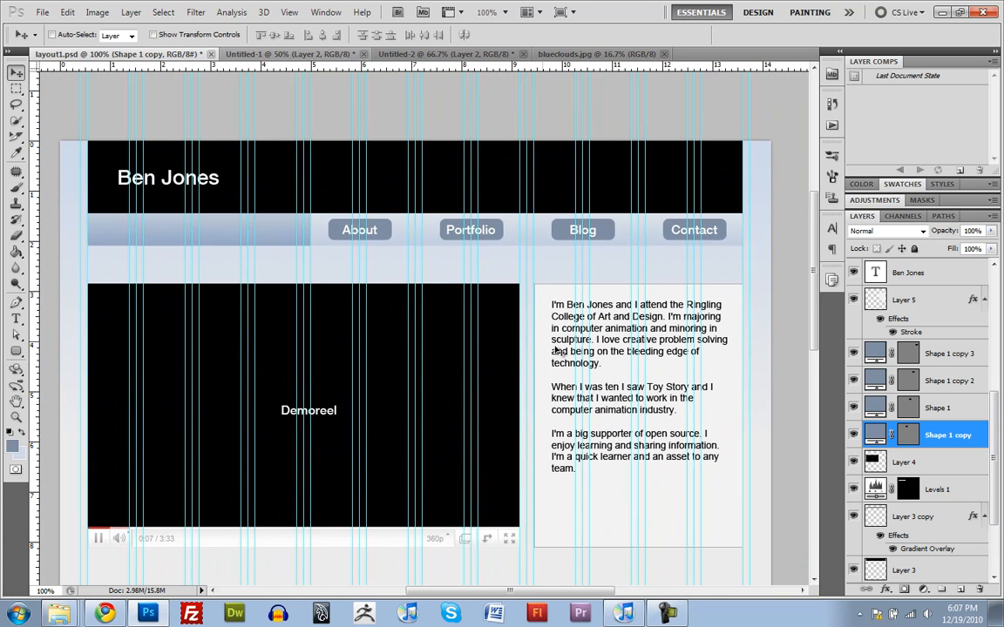
{"action": "left_click", "coordinate": [948, 358]}
{"action": "left_click", "coordinate": [958, 443], "text": "shift"}
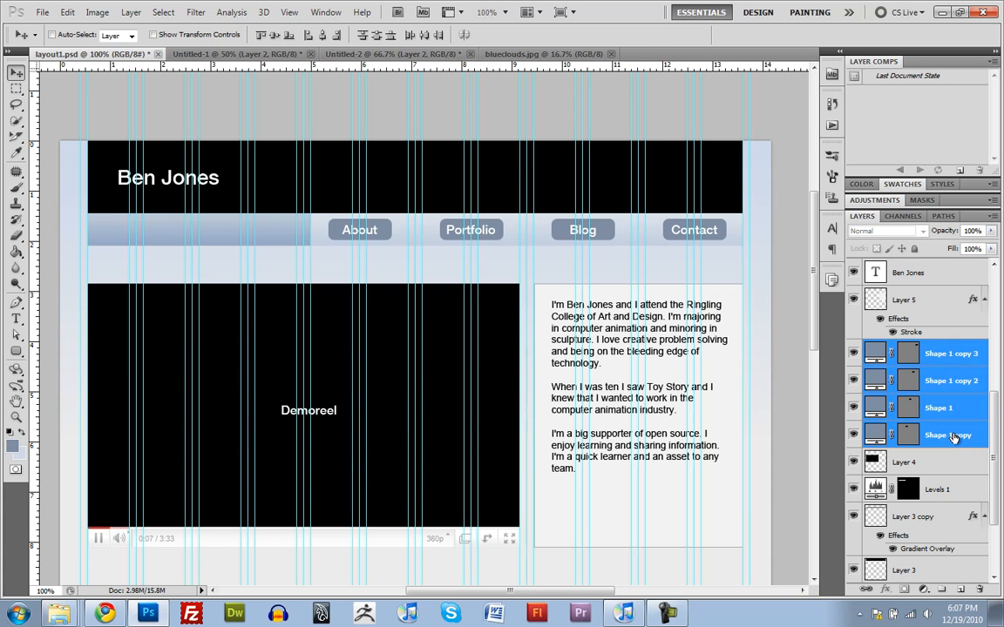
{"action": "key", "text": "ctrl+g"}
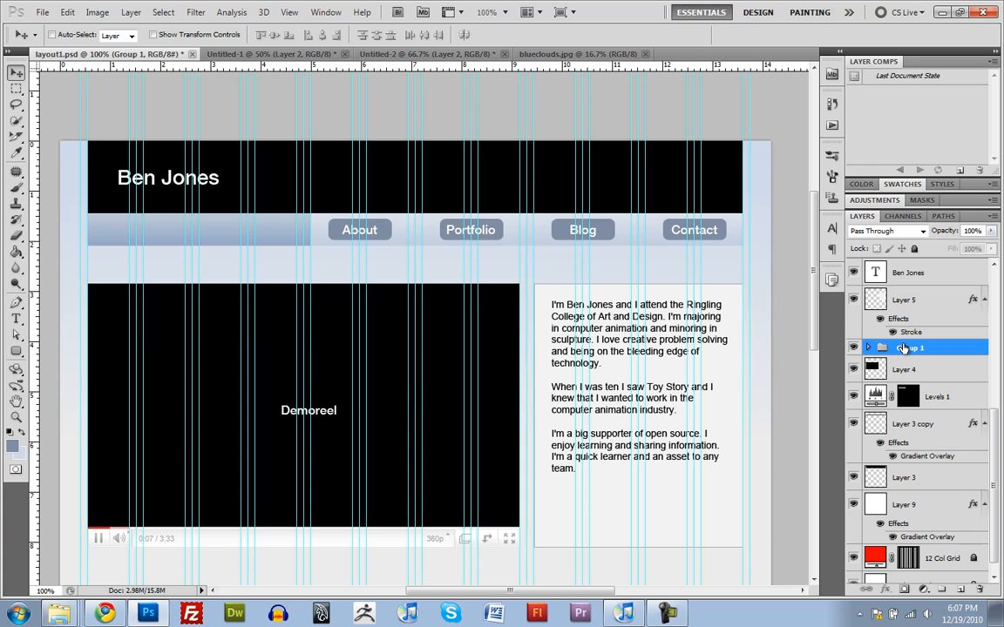
{"action": "double_click", "coordinate": [906, 348]}
{"action": "type", "text": "bubbl"}
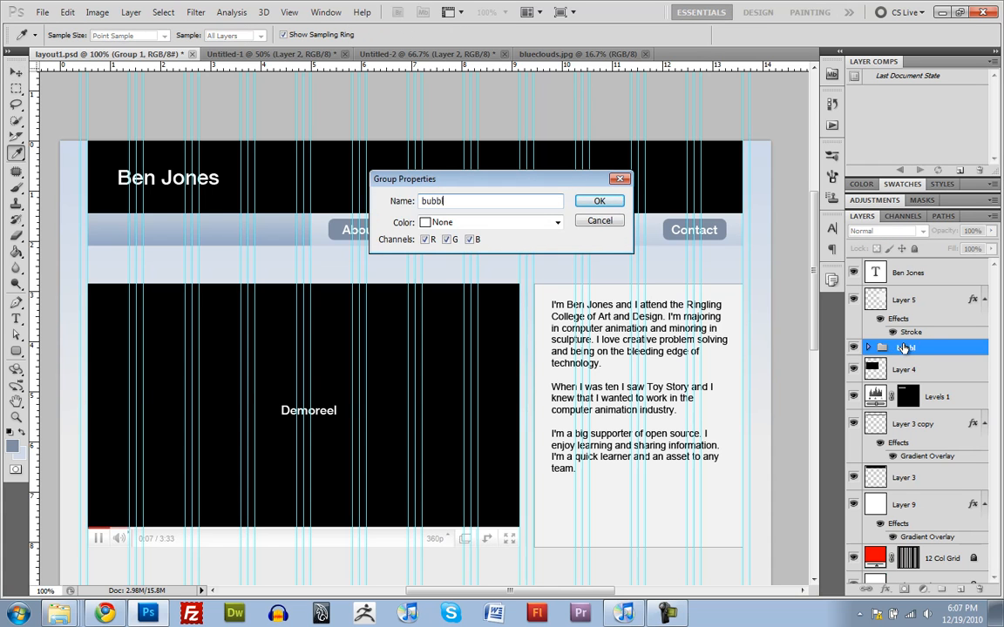
{"action": "type", "text": "es"}
{"action": "key", "text": "Return"}
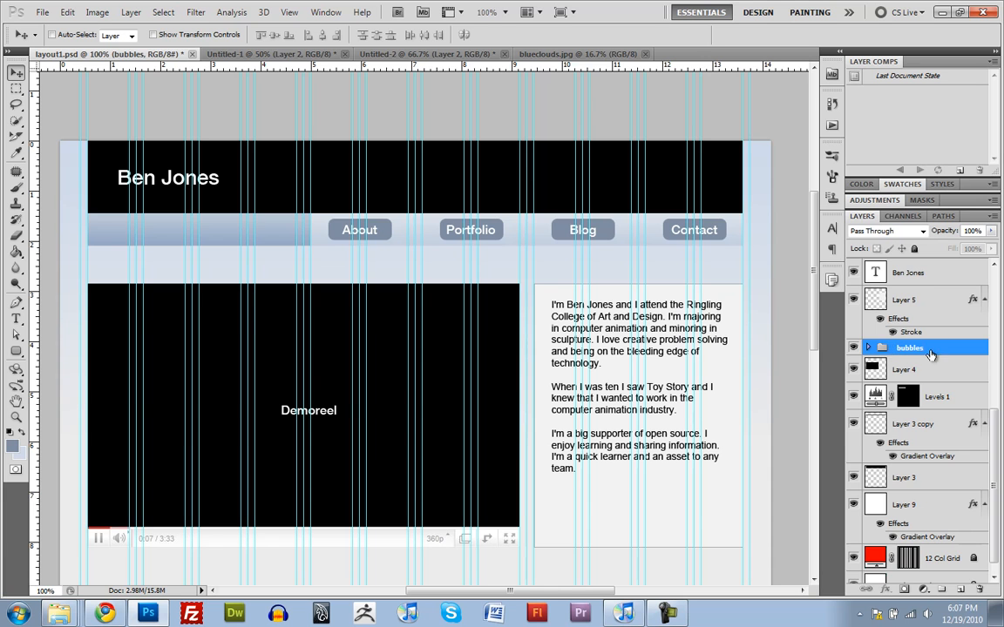
Step: Show the Layer 6 mockup temporarily to examine the styling of its About button up close, and hide it again
{"action": "scroll", "coordinate": [872, 340], "scroll_direction": "up", "scroll_amount": 5}
{"action": "left_click", "coordinate": [854, 327]}
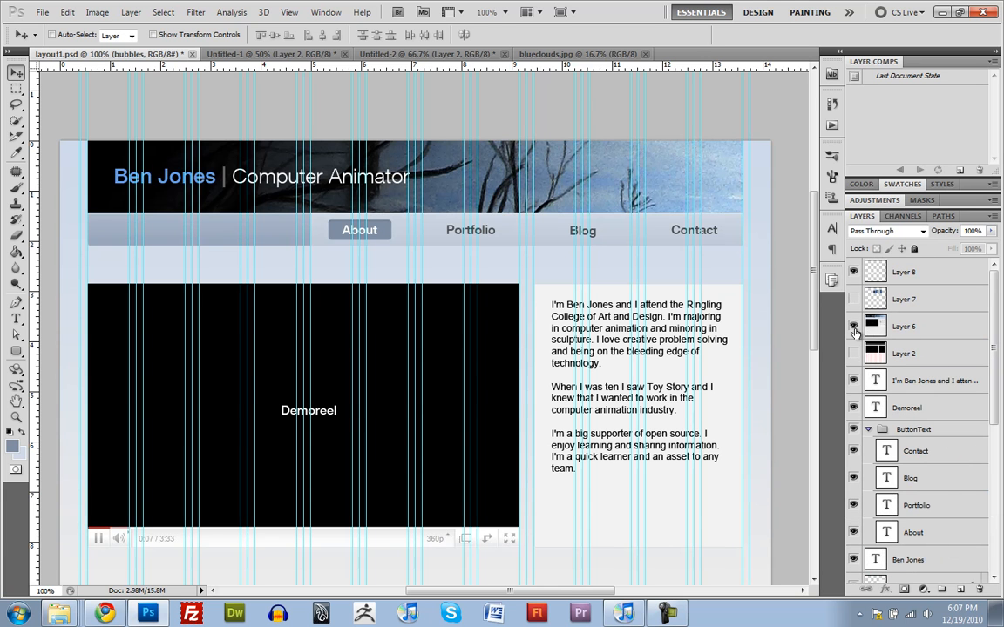
{"action": "left_click_drag", "start_coordinate": [375, 225], "coordinate": [434, 229]}
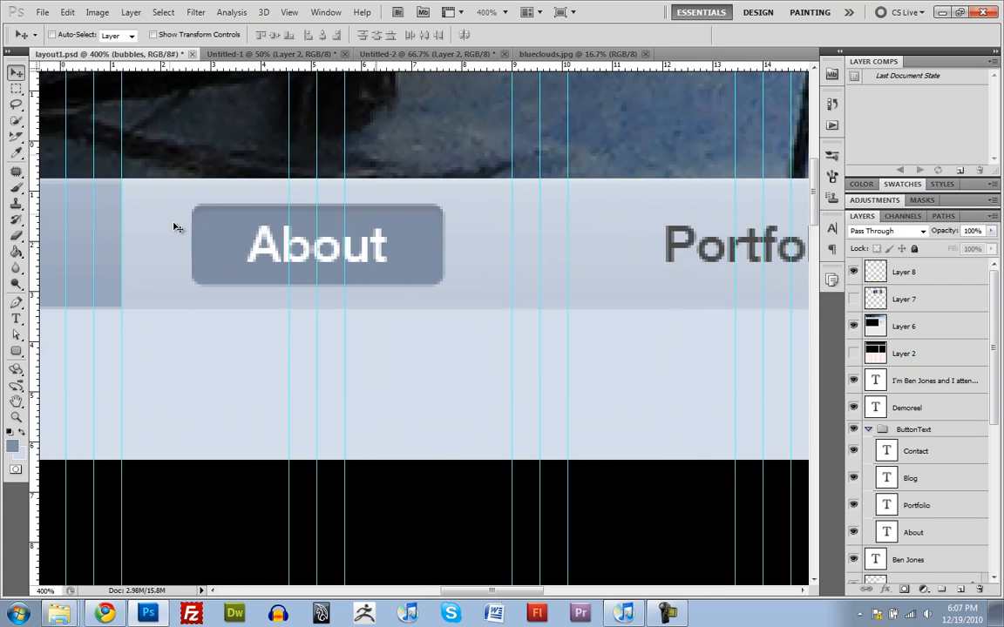
{"action": "left_click", "coordinate": [427, 237], "text": "alt"}
{"action": "left_click", "coordinate": [427, 237], "text": "alt"}
{"action": "left_click", "coordinate": [428, 237], "text": "alt"}
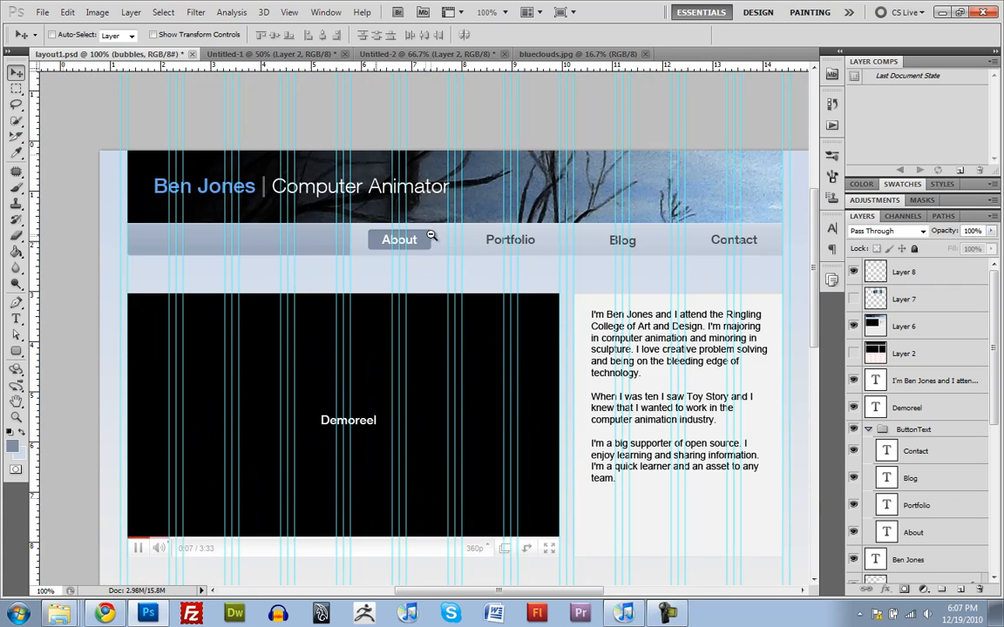
{"action": "left_click", "coordinate": [854, 327]}
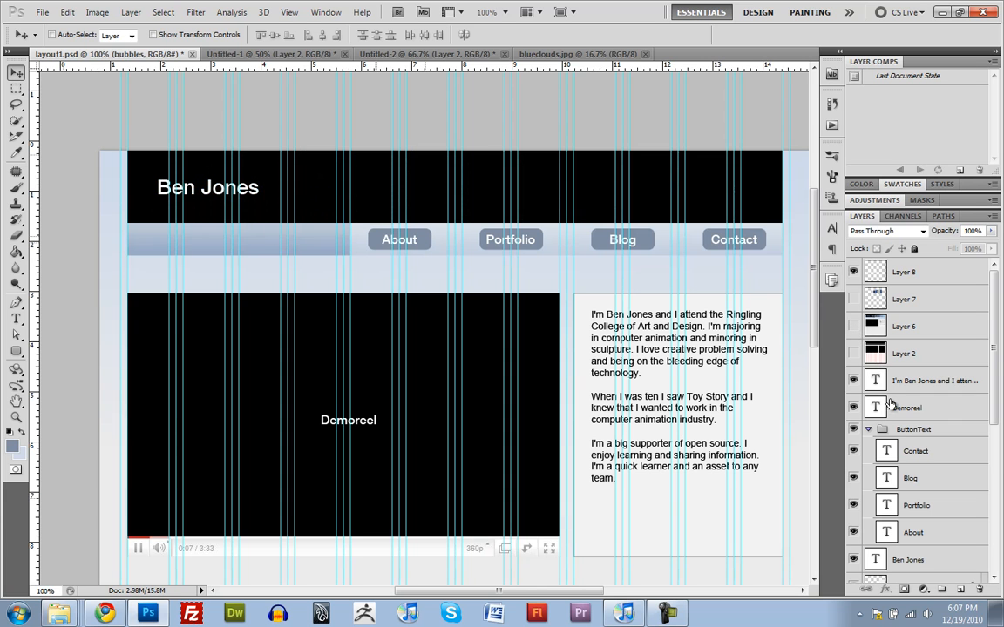
Step: Collapse the ButtonText layer group
{"action": "left_click", "coordinate": [868, 430]}
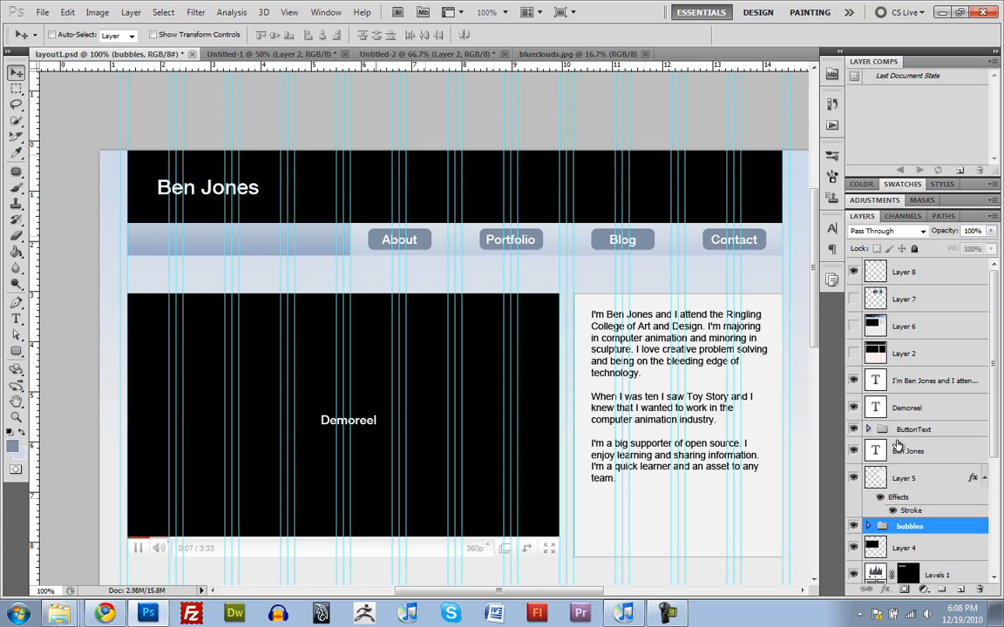
{"action": "left_click", "coordinate": [868, 430]}
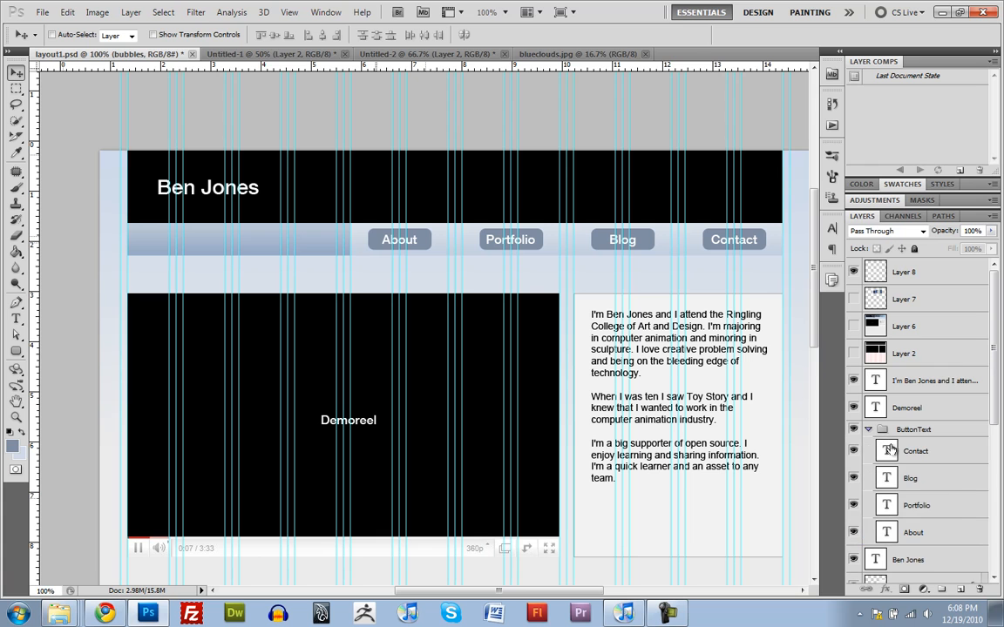
{"action": "left_click", "coordinate": [954, 532]}
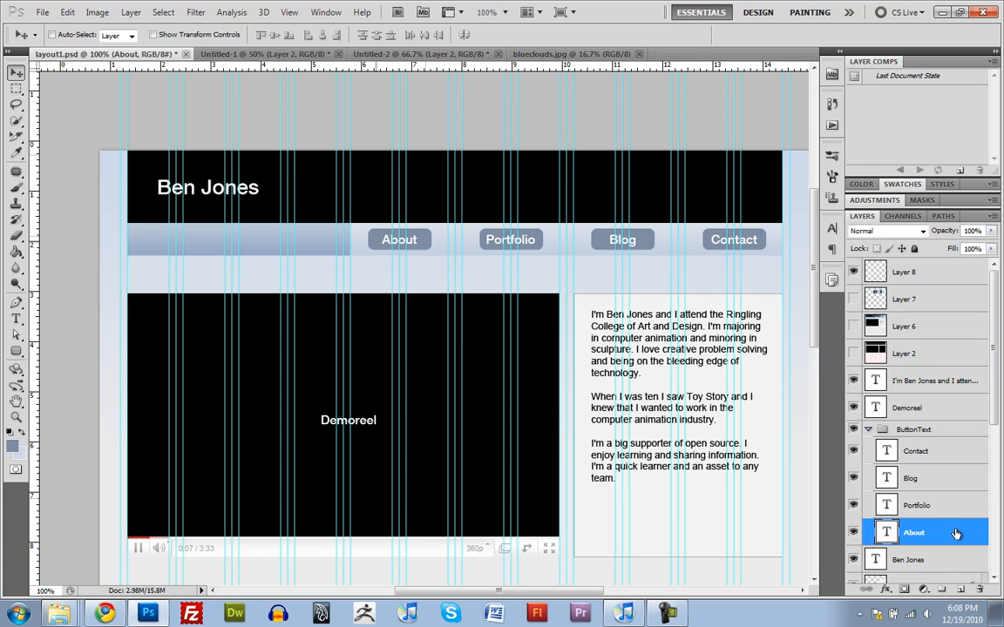
{"action": "left_click", "coordinate": [868, 430]}
Step: Add an Inner Shadow layer style to the About button's shape layer in the bubbles group
{"action": "scroll", "coordinate": [915, 453], "scroll_direction": "down", "scroll_amount": 1}
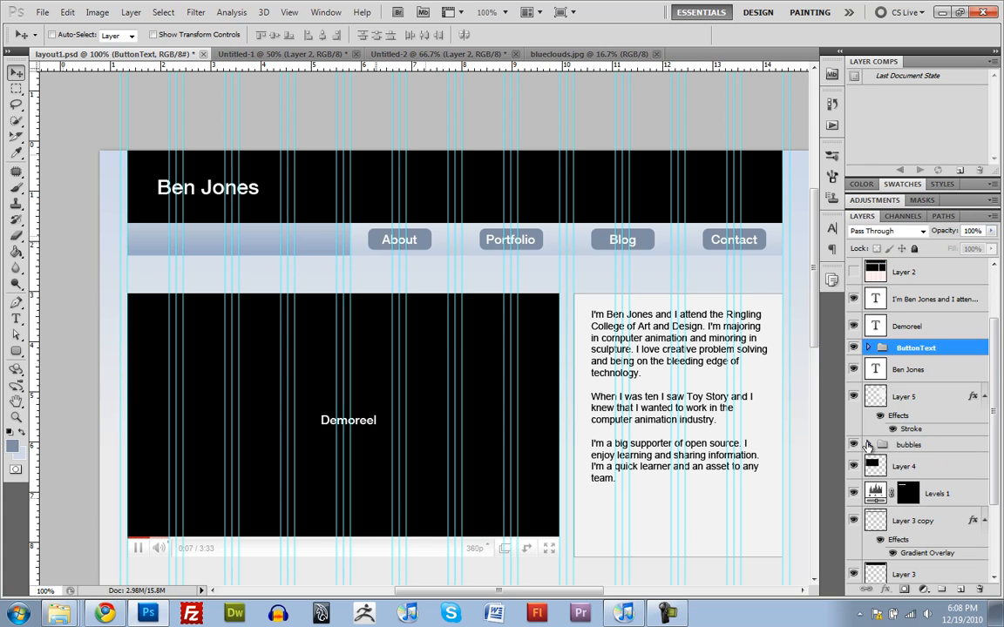
{"action": "left_click", "coordinate": [932, 466]}
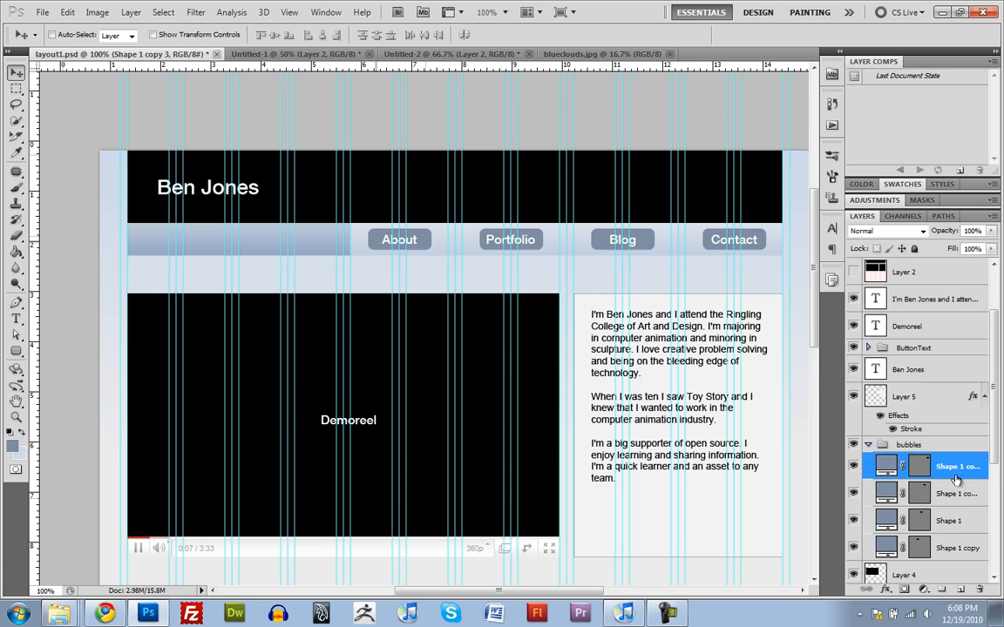
{"action": "left_click", "coordinate": [933, 540]}
{"action": "left_click", "coordinate": [356, 236]}
{"action": "left_click", "coordinate": [448, 253]}
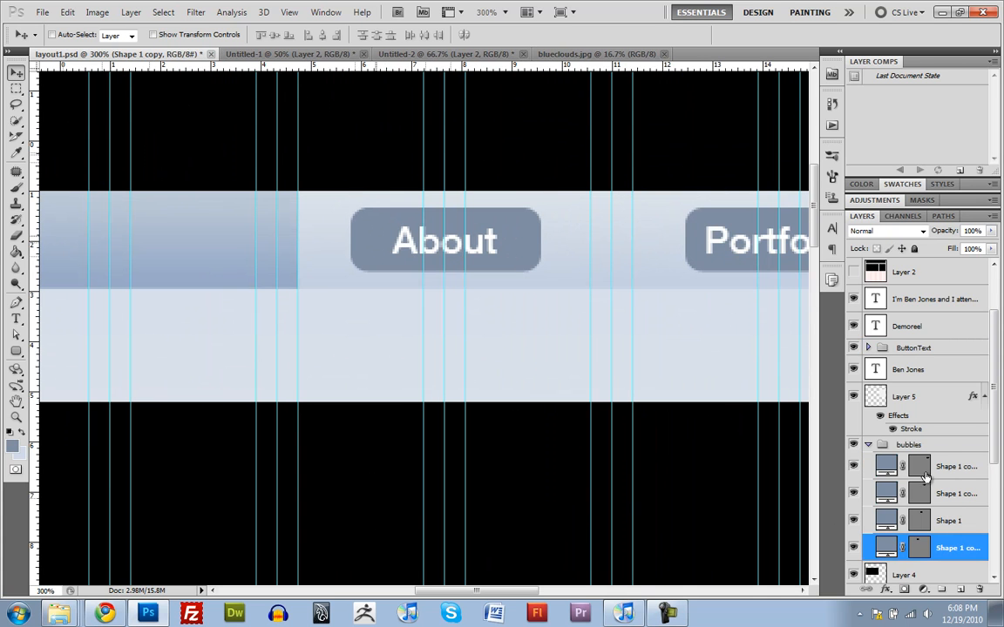
{"action": "double_click", "coordinate": [978, 548]}
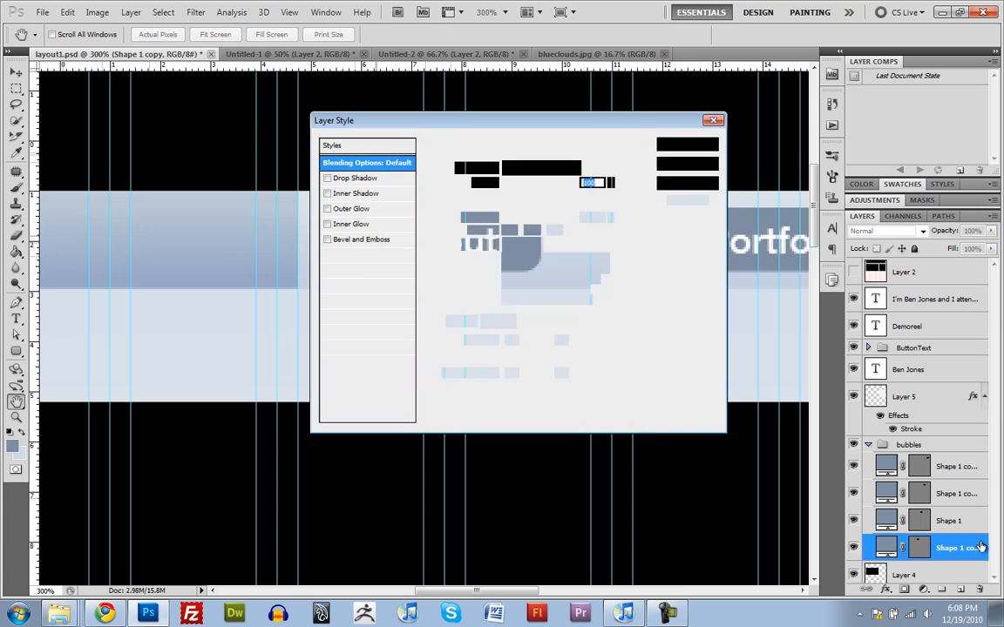
{"action": "left_click", "coordinate": [328, 192]}
{"action": "left_click_drag", "start_coordinate": [404, 127], "coordinate": [702, 119]}
{"action": "left_click", "coordinate": [664, 188]}
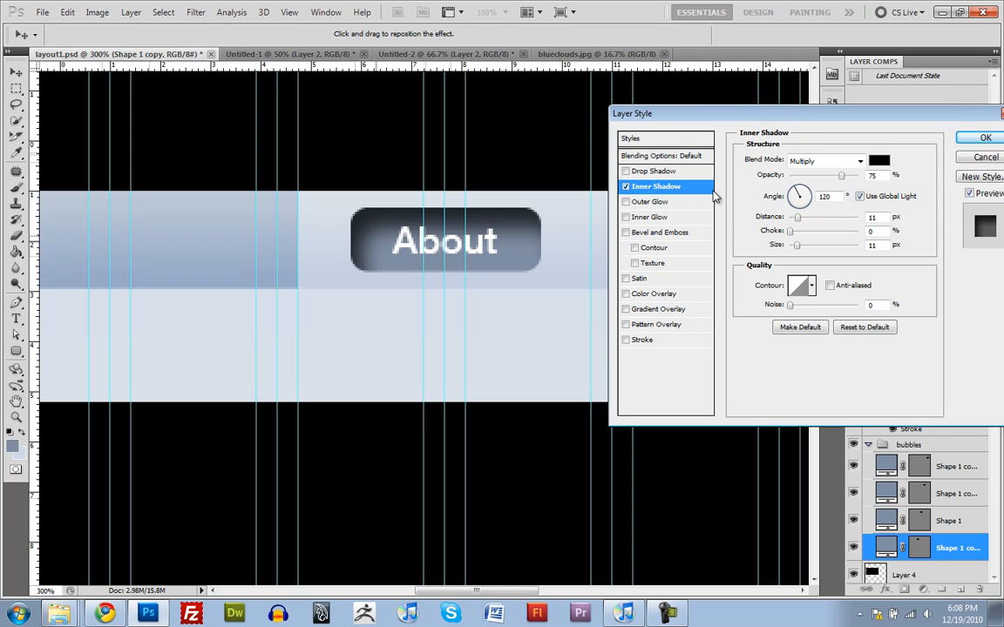
Step: Set the inner shadow to 2 px distance, 2 px size, 11% opacity and a 93° angle, and apply it
{"action": "left_click_drag", "start_coordinate": [800, 223], "coordinate": [791, 245]}
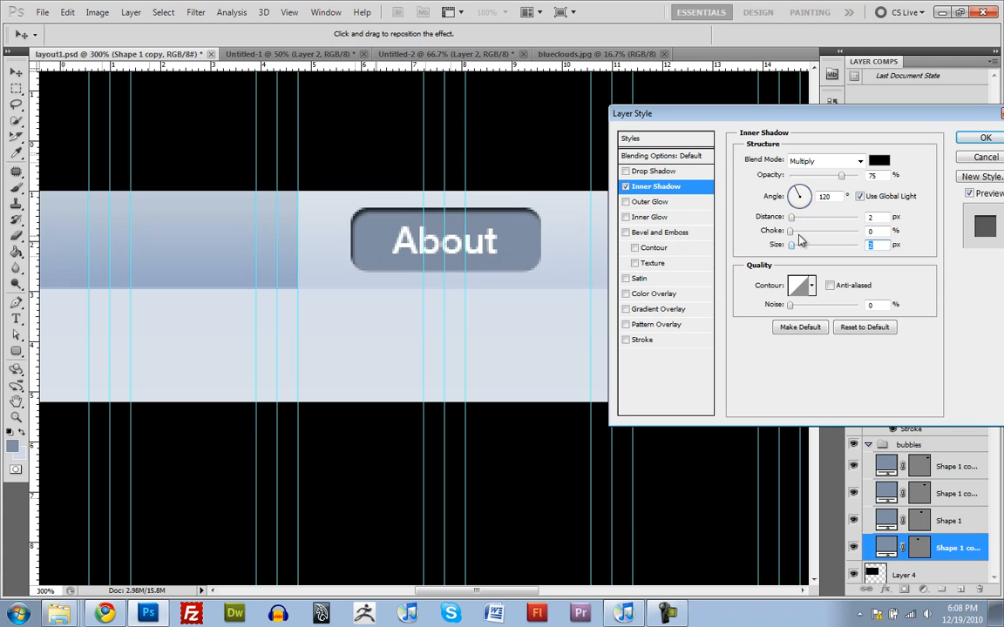
{"action": "left_click_drag", "start_coordinate": [840, 178], "coordinate": [803, 189]}
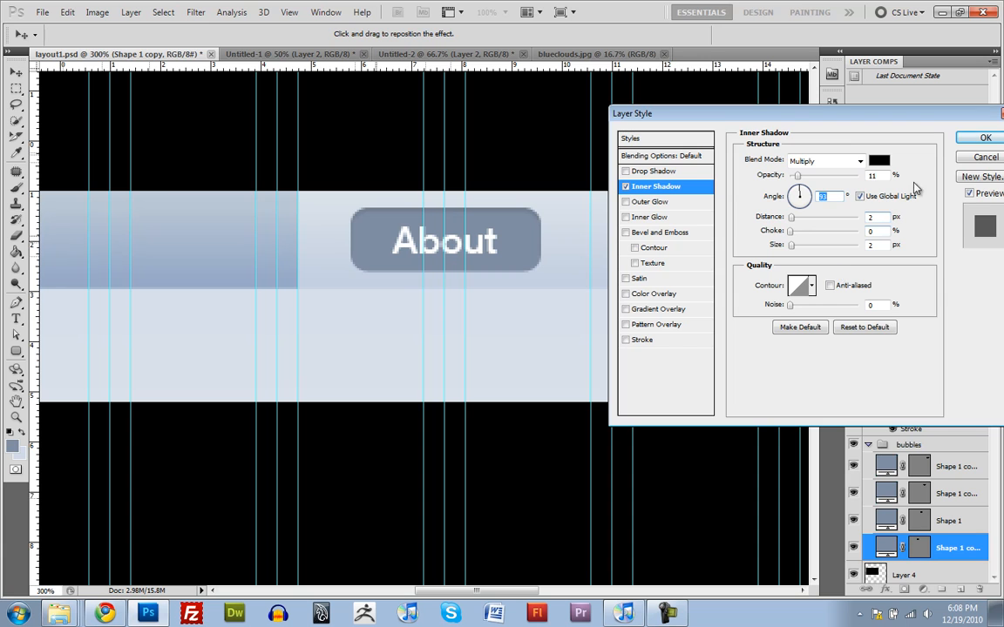
{"action": "left_click", "coordinate": [978, 137]}
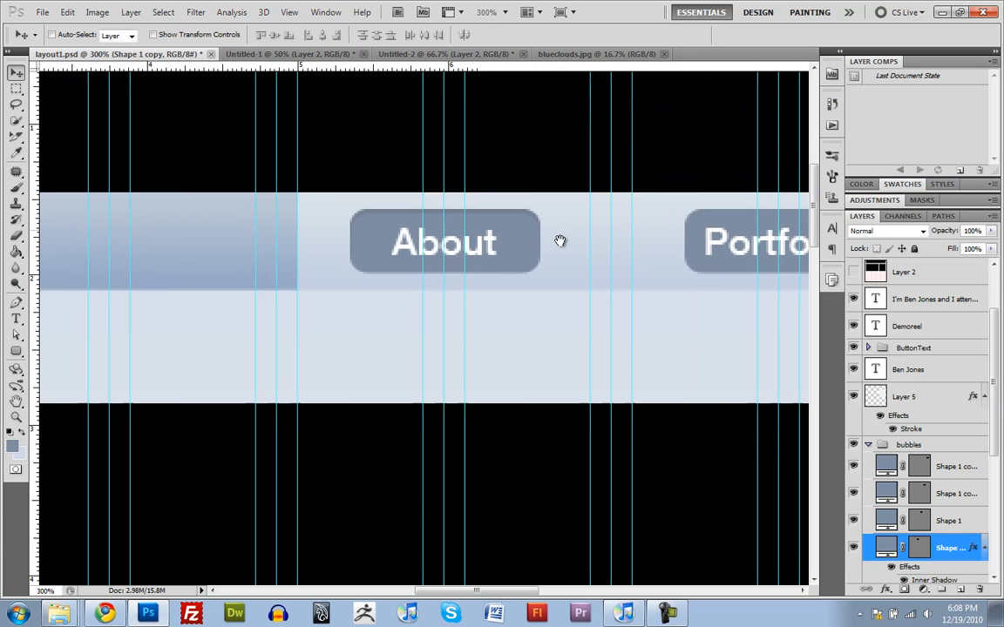
Step: Collapse the effects list of the About button's shape layer and copy its layer style
{"action": "left_click_drag", "start_coordinate": [560, 240], "coordinate": [505, 245]}
{"action": "left_click", "coordinate": [529, 238], "text": "alt"}
{"action": "left_click_drag", "start_coordinate": [641, 288], "coordinate": [344, 295]}
{"action": "left_click", "coordinate": [352, 282], "text": "alt"}
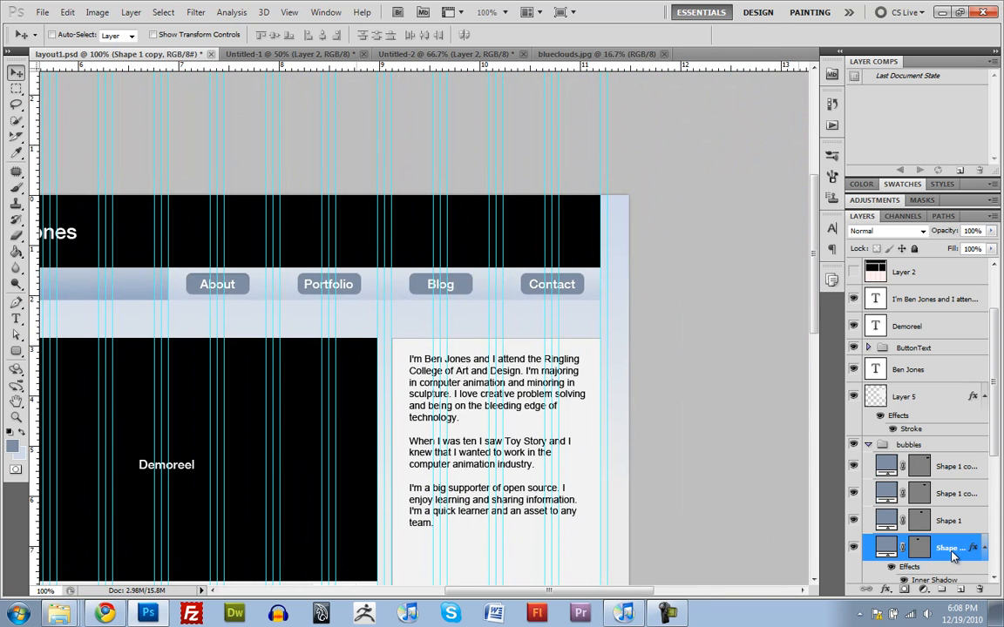
{"action": "right_click", "coordinate": [953, 554]}
{"action": "left_click", "coordinate": [959, 558]}
{"action": "left_click", "coordinate": [986, 549]}
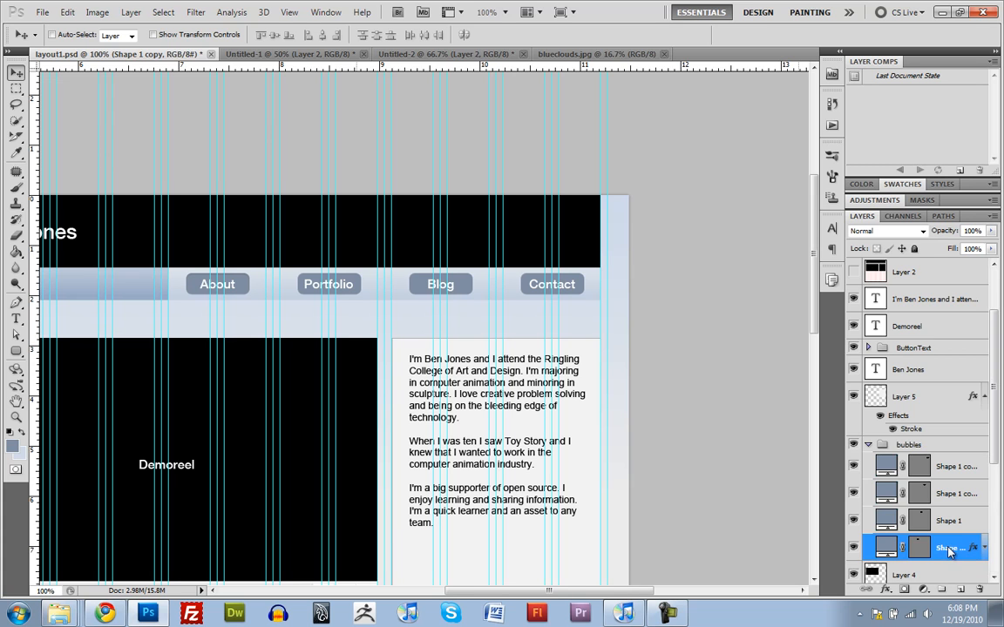
{"action": "right_click", "coordinate": [949, 549]}
{"action": "left_click", "coordinate": [887, 453]}
Step: Paste the copied layer style onto the other three button shape layers in the bubbles group
{"action": "left_click", "coordinate": [957, 521]}
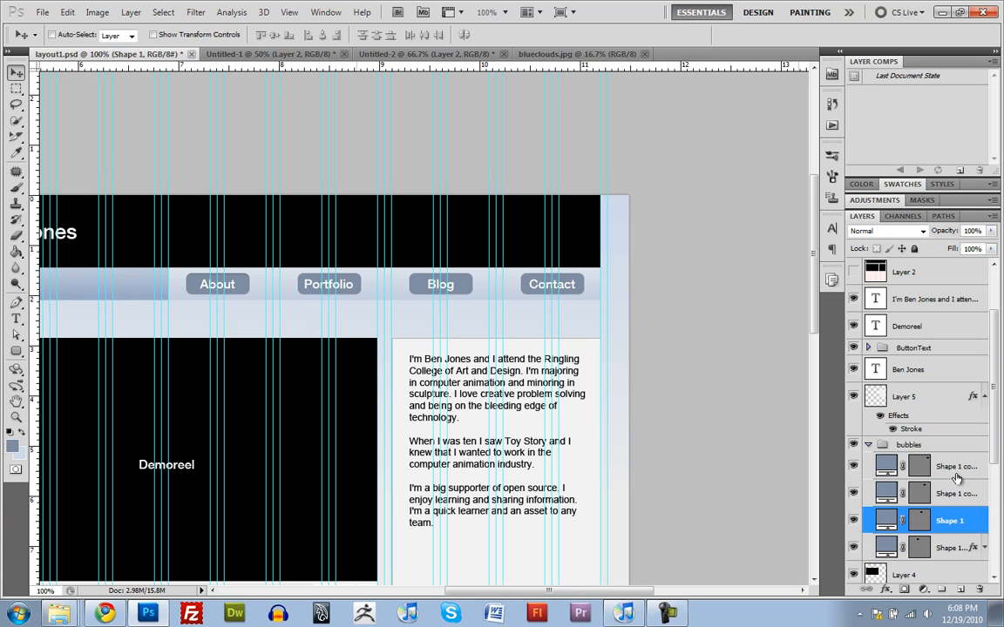
{"action": "left_click", "coordinate": [964, 468], "text": "shift"}
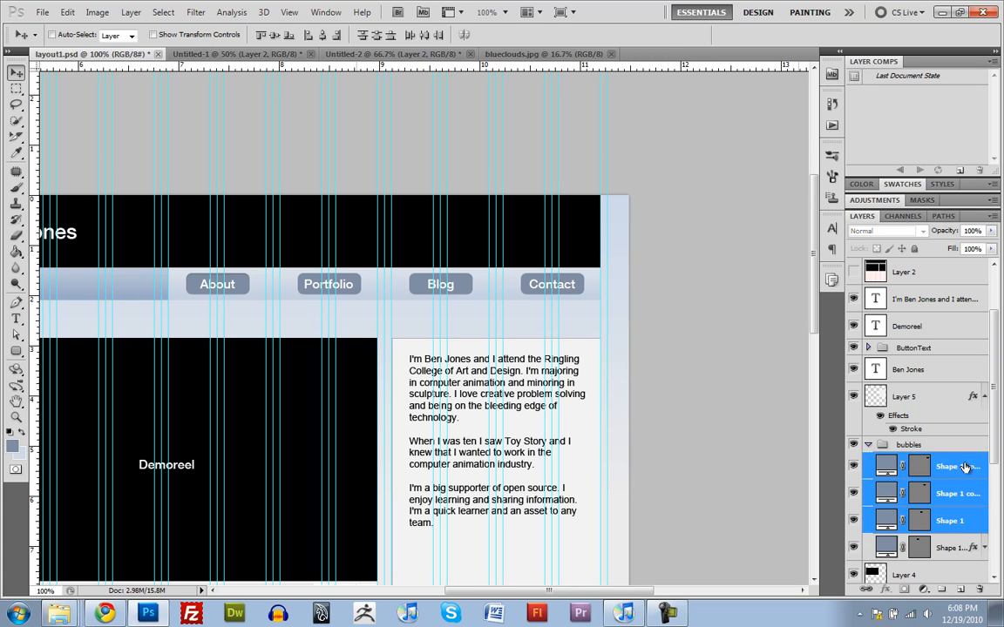
{"action": "right_click", "coordinate": [964, 467]}
{"action": "left_click", "coordinate": [915, 387]}
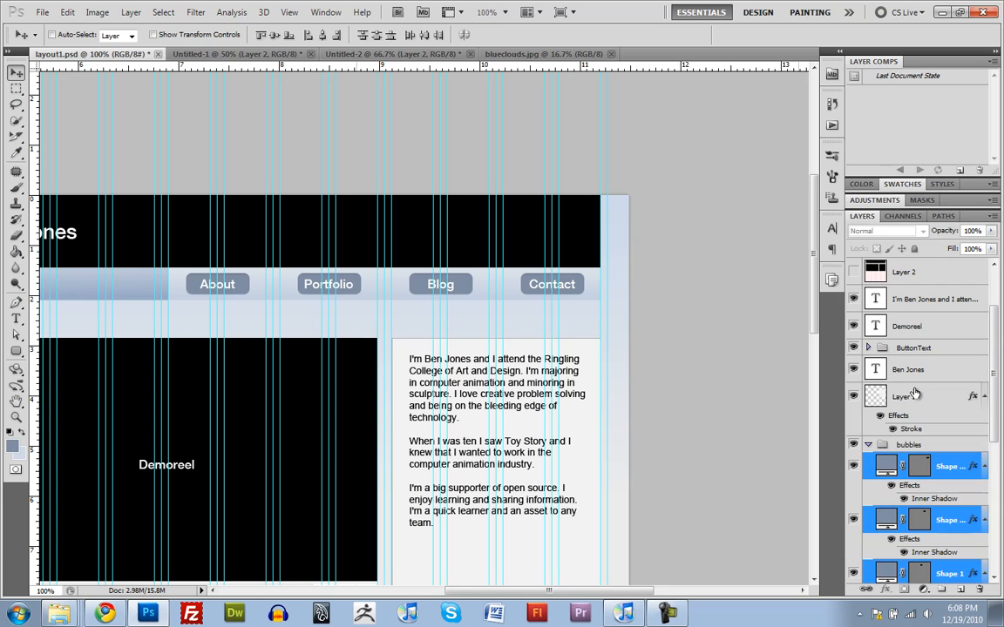
Step: Compare the new buttons up close with the mockup's About button by repeatedly showing and hiding Layer 6
{"action": "left_click", "coordinate": [432, 288]}
{"action": "left_click", "coordinate": [431, 291]}
{"action": "left_click", "coordinate": [431, 284]}
{"action": "left_click", "coordinate": [429, 280], "text": "alt"}
{"action": "left_click", "coordinate": [429, 280], "text": "alt"}
{"action": "left_click", "coordinate": [429, 280], "text": "alt"}
{"action": "left_click_drag", "start_coordinate": [409, 306], "coordinate": [459, 298]}
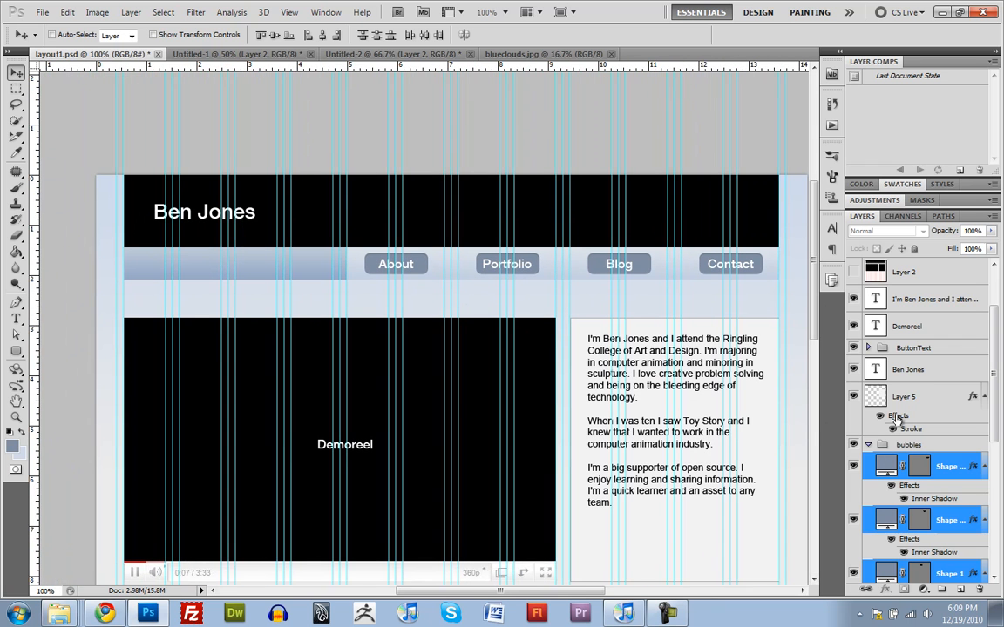
{"action": "scroll", "coordinate": [884, 395], "scroll_direction": "up", "scroll_amount": 3}
{"action": "scroll", "coordinate": [884, 395], "scroll_direction": "down", "scroll_amount": 1}
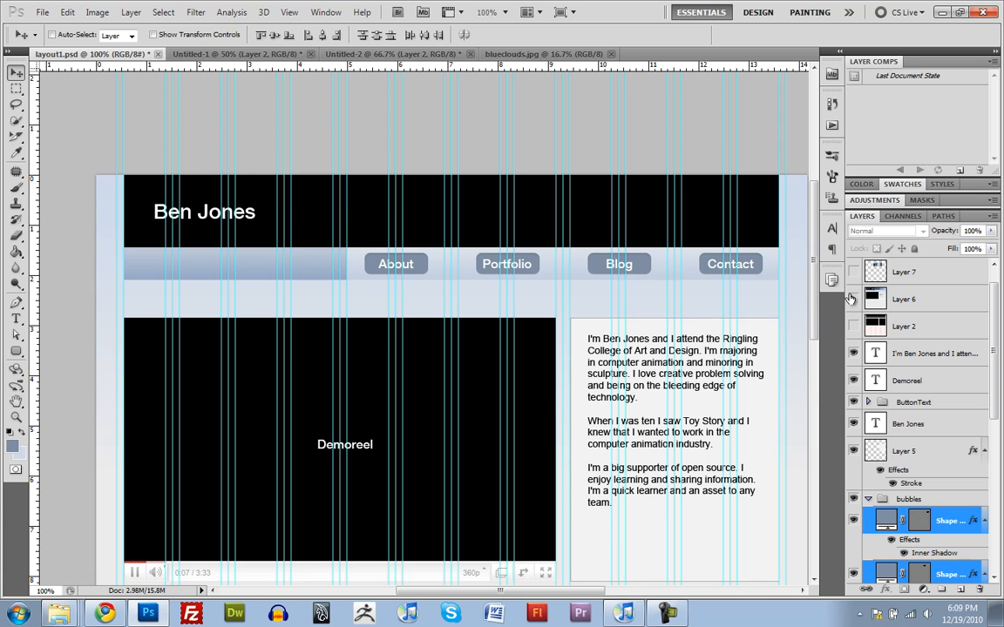
{"action": "left_click", "coordinate": [853, 299]}
{"action": "left_click", "coordinate": [421, 252], "text": "ctrl"}
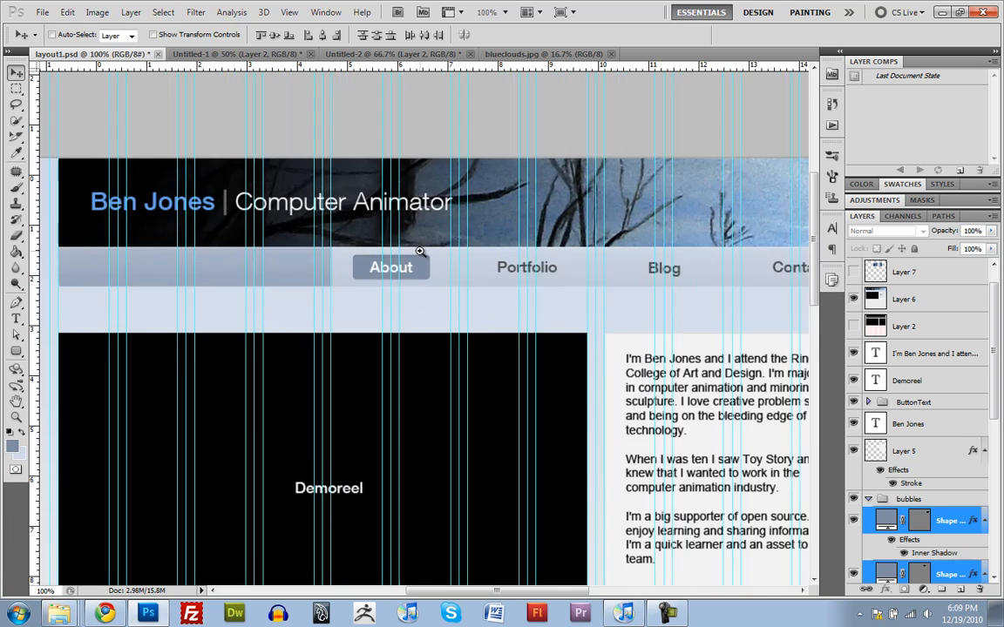
{"action": "left_click", "coordinate": [421, 252], "text": "ctrl"}
{"action": "left_click", "coordinate": [854, 303]}
{"action": "left_click", "coordinate": [854, 303]}
{"action": "left_click", "coordinate": [854, 303]}
{"action": "left_click", "coordinate": [854, 303]}
{"action": "left_click", "coordinate": [854, 303]}
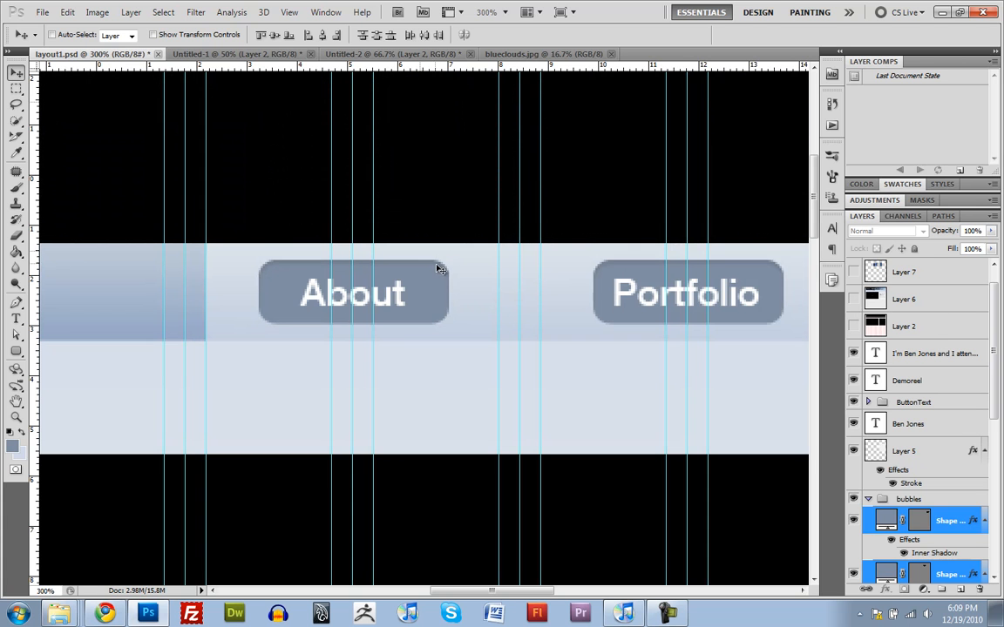
{"action": "left_click", "coordinate": [855, 300]}
{"action": "left_click", "coordinate": [853, 300]}
{"action": "left_click", "coordinate": [853, 300]}
{"action": "left_click", "coordinate": [854, 300]}
{"action": "left_click", "coordinate": [853, 300]}
{"action": "left_click", "coordinate": [853, 300]}
{"action": "left_click", "coordinate": [853, 300]}
{"action": "left_click", "coordinate": [853, 299]}
{"action": "left_click", "coordinate": [853, 300]}
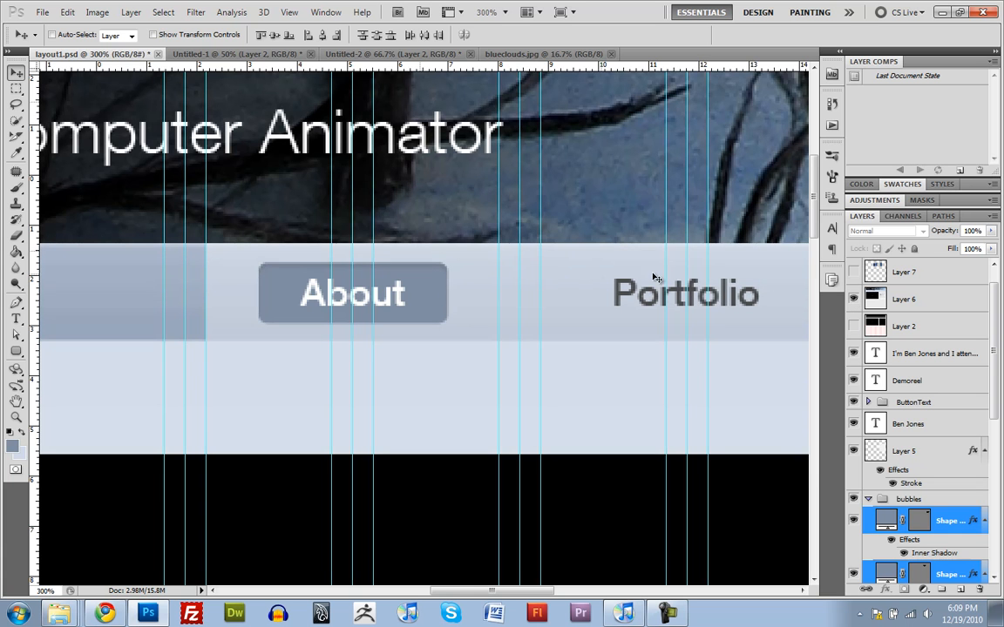
Step: Sample the dark grey of the mockup's Blog text as the foreground color, and hide Layer 6
{"action": "left_click_drag", "start_coordinate": [653, 307], "coordinate": [331, 321]}
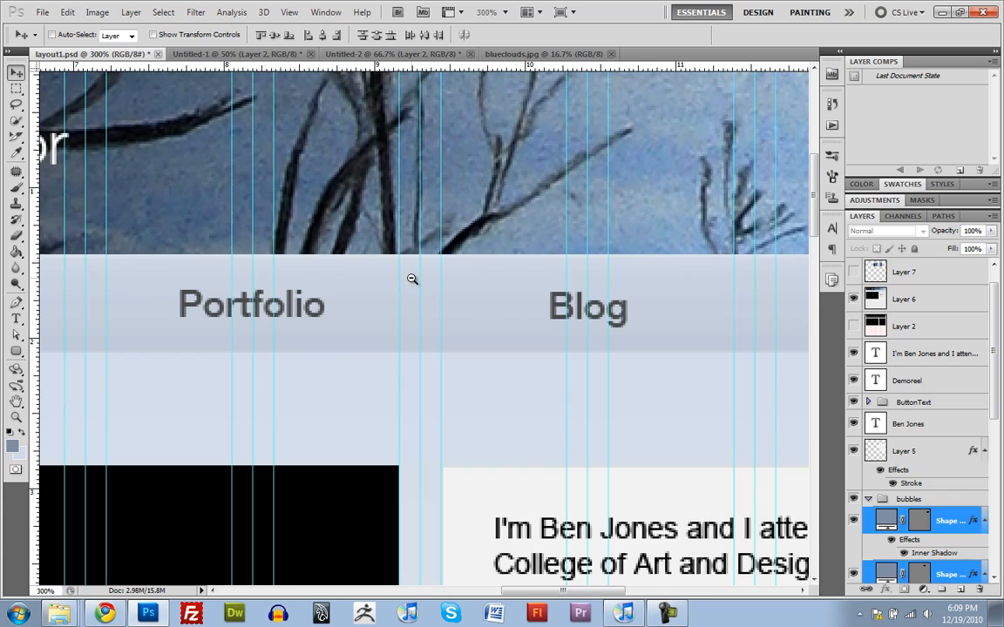
{"action": "key", "text": "ctrl+1"}
{"action": "left_click_drag", "start_coordinate": [389, 276], "coordinate": [475, 254]}
{"action": "left_click", "coordinate": [576, 273], "text": "ctrl"}
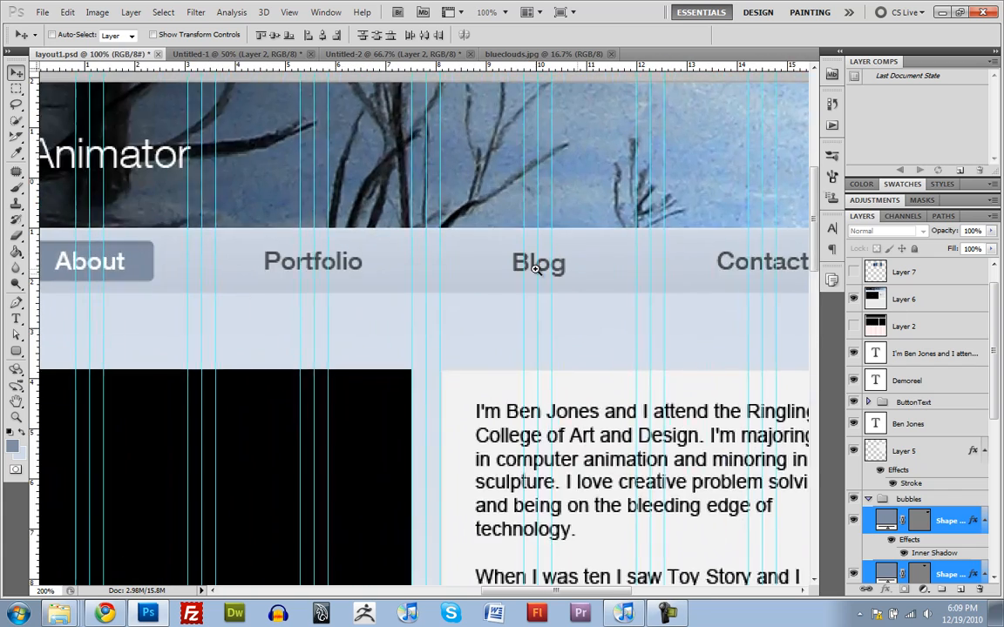
{"action": "left_click", "coordinate": [536, 269], "text": "ctrl"}
{"action": "left_click", "coordinate": [536, 269], "text": "ctrl"}
{"action": "left_click", "coordinate": [536, 269], "text": "ctrl"}
{"action": "left_click", "coordinate": [536, 269], "text": "ctrl"}
{"action": "left_click", "coordinate": [536, 269], "text": "ctrl"}
{"action": "left_click", "coordinate": [536, 269], "text": "ctrl"}
{"action": "key", "text": "g"}
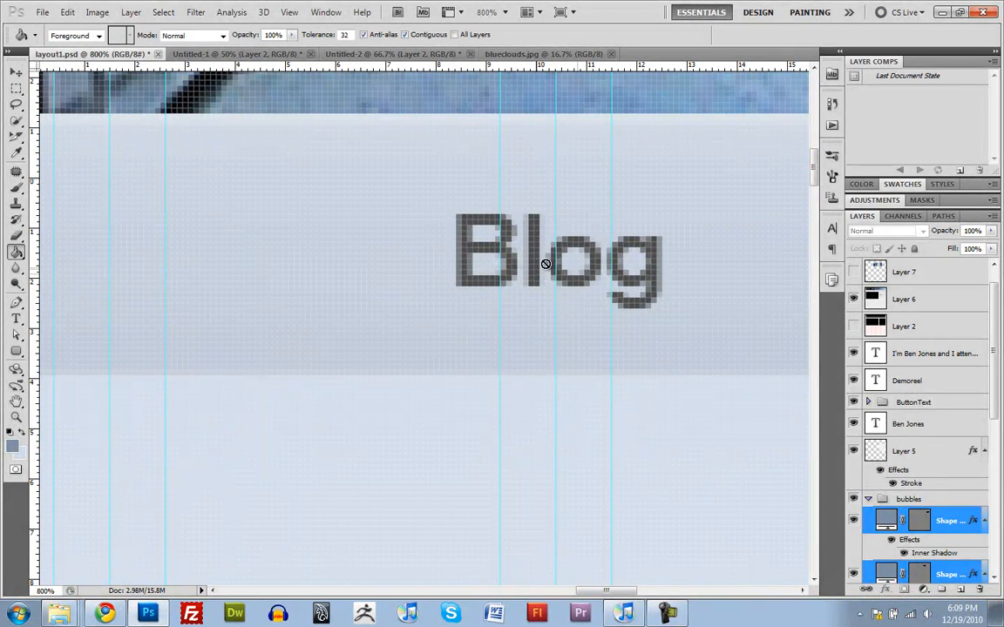
{"action": "mouse_move", "coordinate": [484, 230]}
{"action": "left_mouse_down"}
{"action": "mouse_move", "coordinate": [540, 255]}
{"action": "mouse_move", "coordinate": [520, 235]}
{"action": "left_mouse_up"}
{"action": "left_click", "coordinate": [448, 258], "text": "ctrl+alt"}
{"action": "left_click", "coordinate": [448, 258], "text": "ctrl+alt"}
{"action": "left_click", "coordinate": [448, 258], "text": "ctrl+alt"}
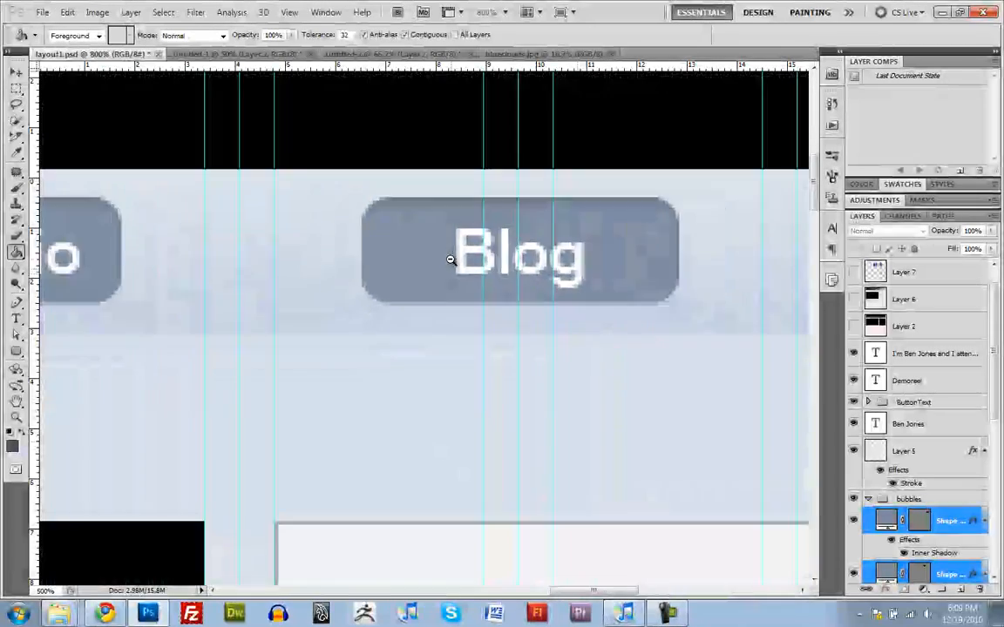
{"action": "left_click", "coordinate": [448, 257], "text": "ctrl+alt"}
{"action": "left_click", "coordinate": [448, 258], "text": "ctrl+alt"}
{"action": "left_click", "coordinate": [447, 258], "text": "ctrl+alt"}
{"action": "left_click", "coordinate": [451, 260], "text": "ctrl+alt"}
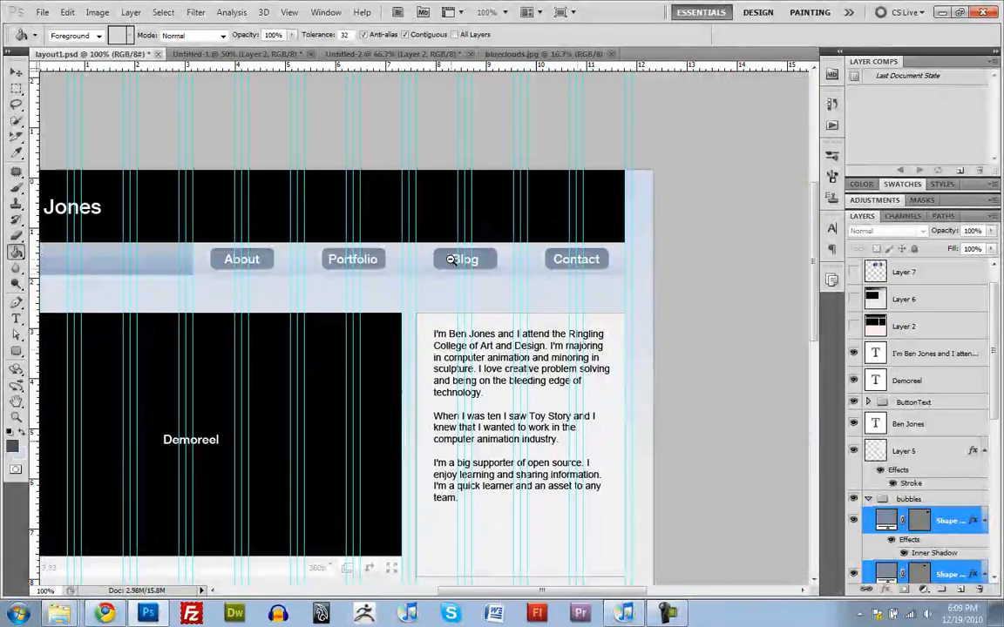
Step: Collapse the bubbles group and move the ButtonText group directly above it in the layer order
{"action": "left_click", "coordinate": [893, 500]}
{"action": "scroll", "coordinate": [892, 507], "scroll_direction": "down", "scroll_amount": 1}
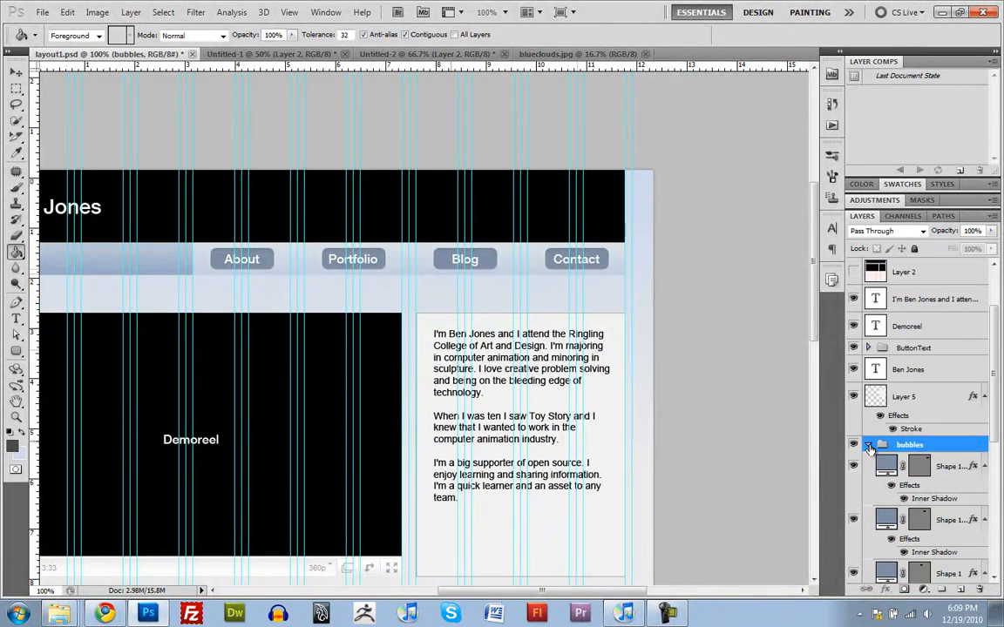
{"action": "left_click", "coordinate": [869, 446]}
{"action": "left_click", "coordinate": [879, 356]}
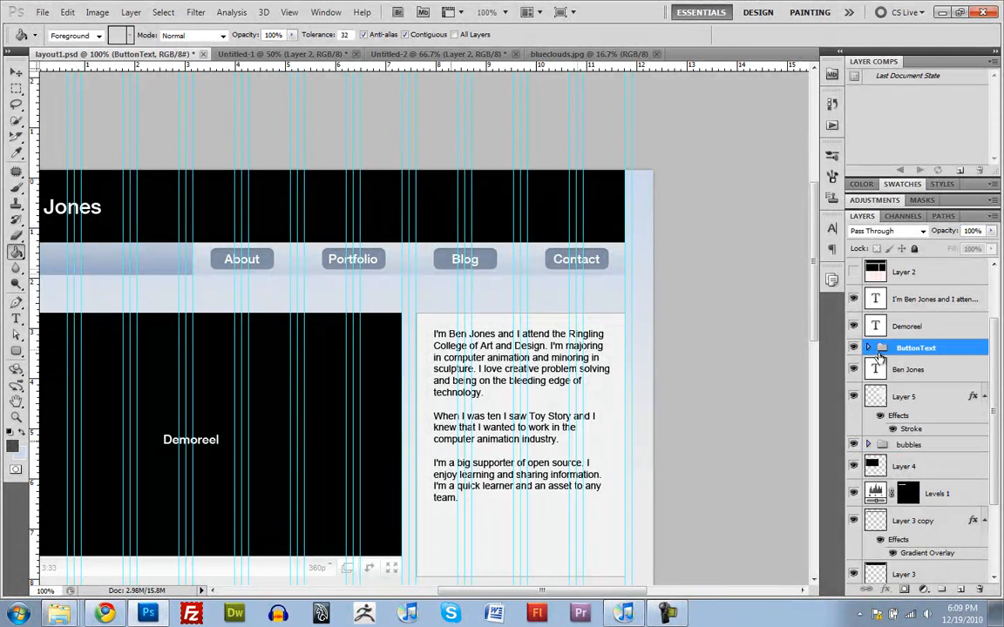
{"action": "mouse_move", "coordinate": [882, 349]}
{"action": "left_mouse_down"}
{"action": "mouse_move", "coordinate": [889, 429]}
{"action": "mouse_move", "coordinate": [925, 444]}
{"action": "left_mouse_up"}
Step: Duplicate the ButtonText group under its default name, and hide the original ButtonText and bubbles groups
{"action": "right_click", "coordinate": [936, 431]}
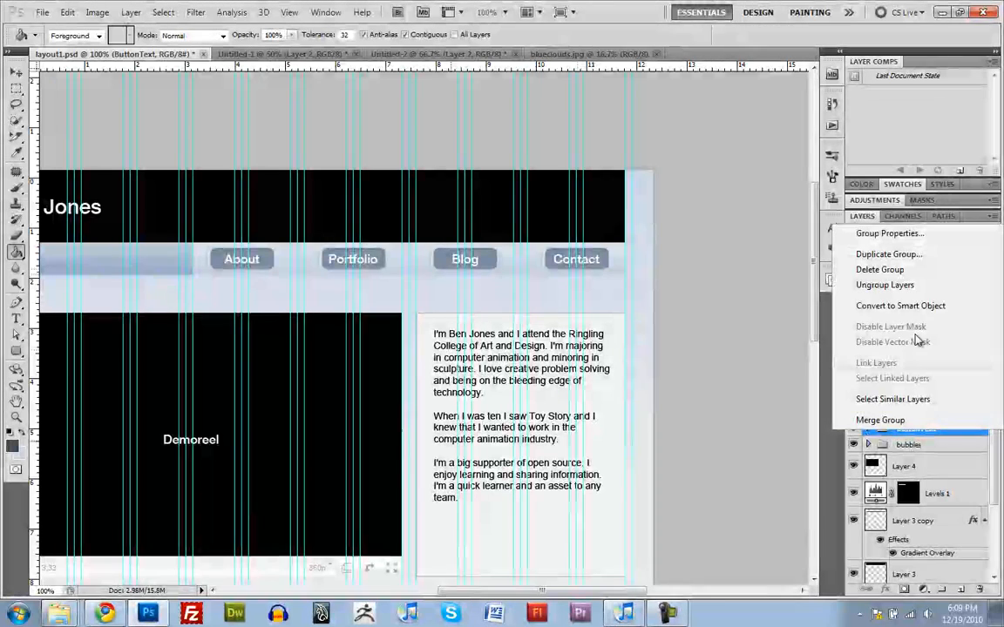
{"action": "left_click", "coordinate": [856, 253]}
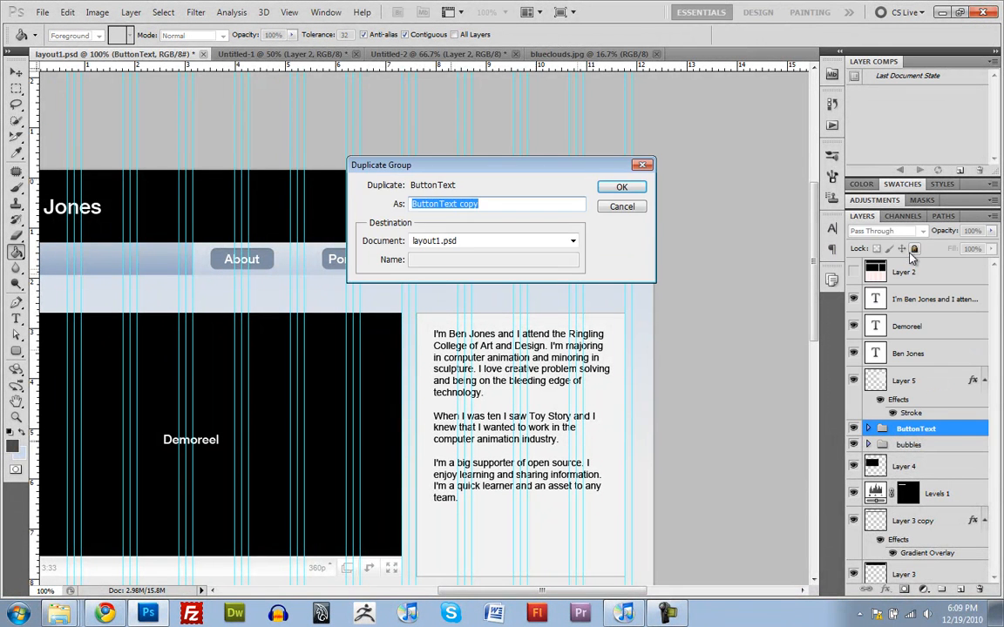
{"action": "key", "text": "Return"}
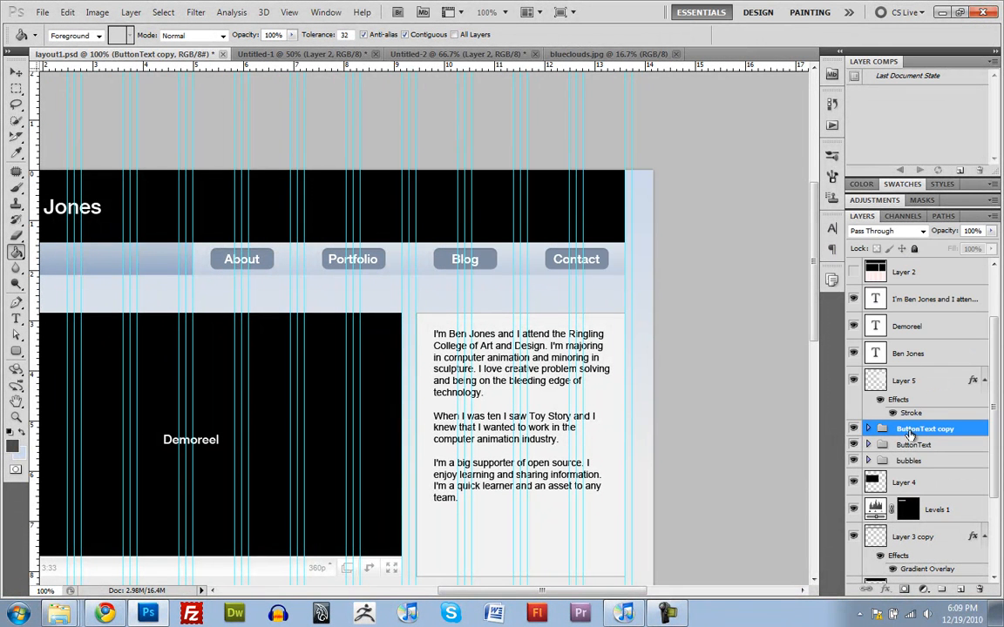
{"action": "left_click", "coordinate": [872, 446]}
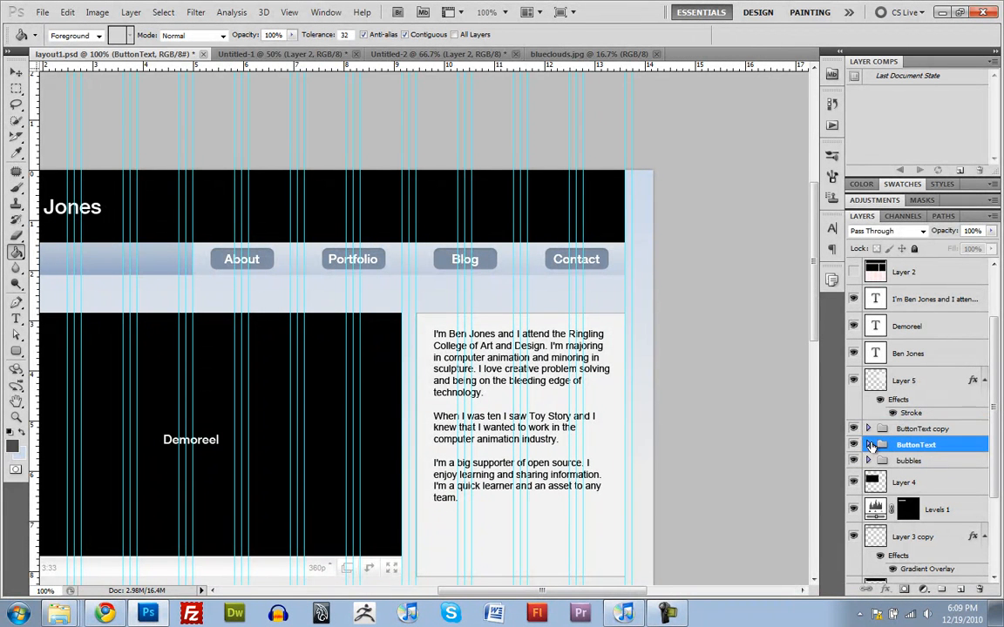
{"action": "left_click_drag", "start_coordinate": [854, 446], "coordinate": [854, 461]}
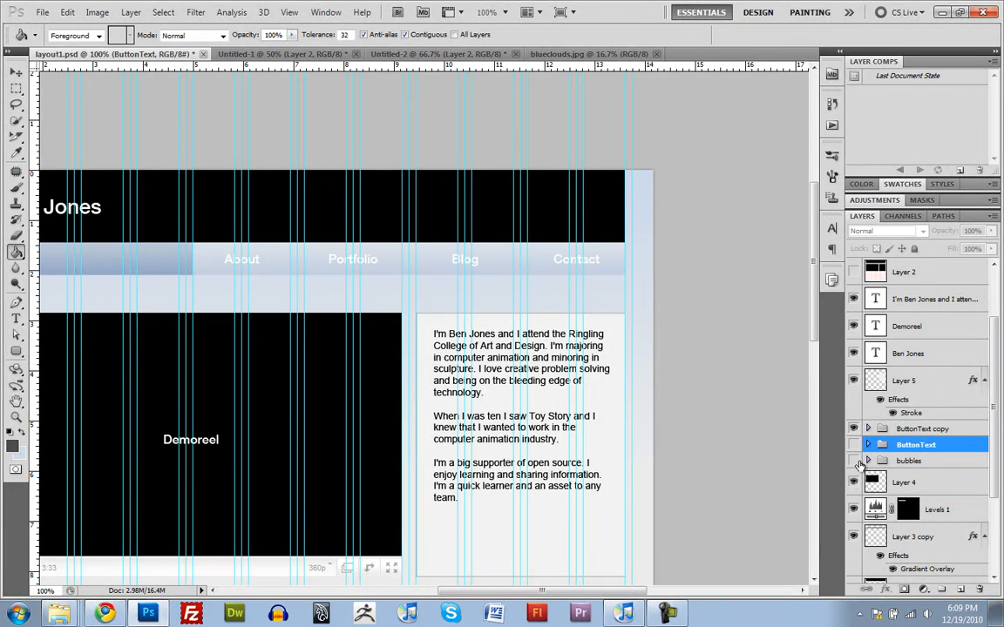
Step: Set the Contact text in the duplicated ButtonText group to dark grey, RGB 75, 75, 75
{"action": "left_click", "coordinate": [881, 430]}
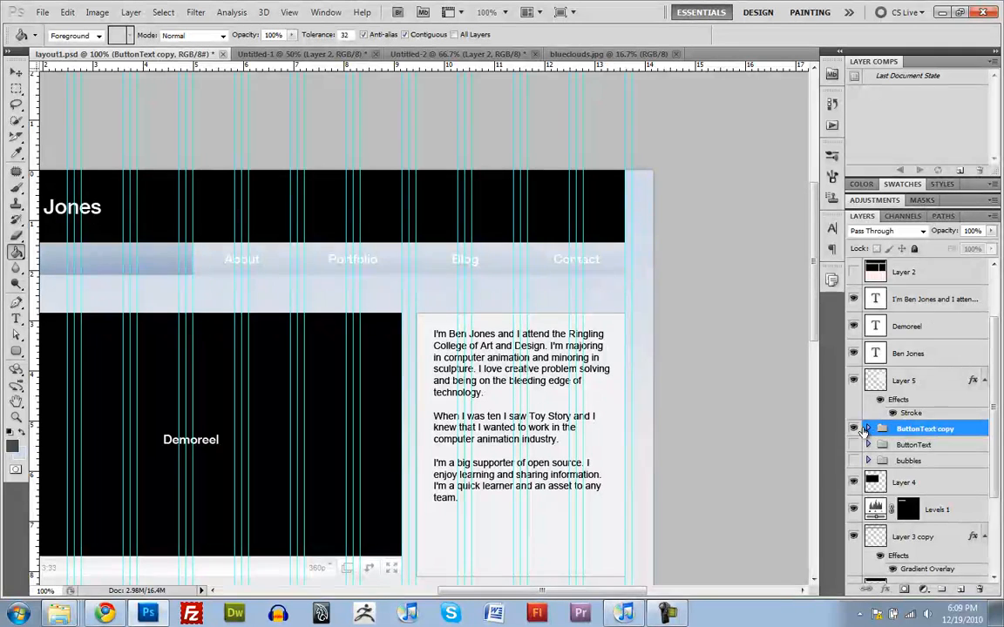
{"action": "left_click", "coordinate": [867, 429]}
{"action": "double_click", "coordinate": [888, 448]}
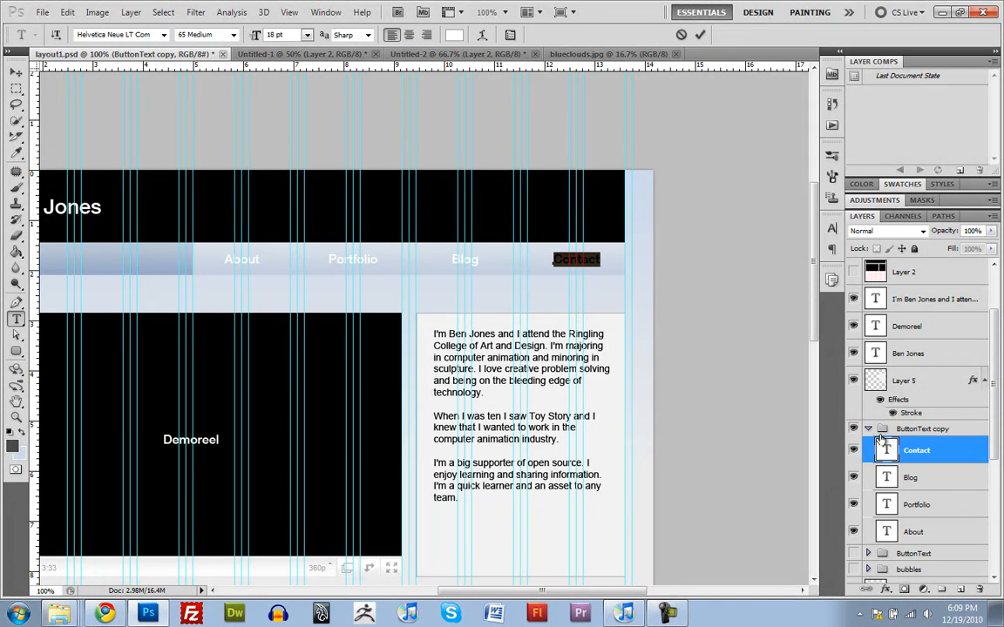
{"action": "left_click", "coordinate": [454, 34]}
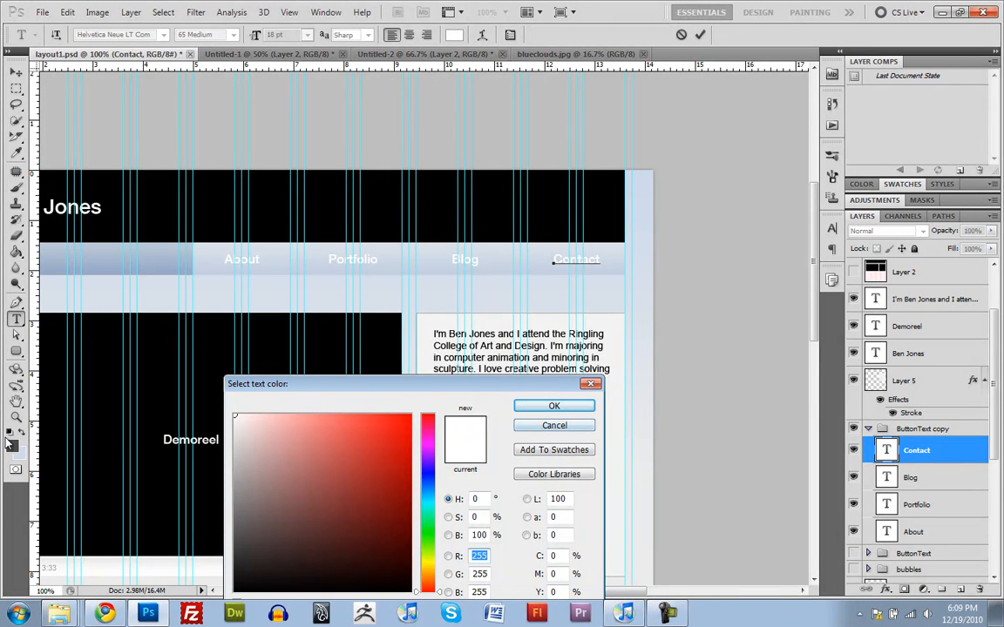
{"action": "left_click", "coordinate": [233, 540]}
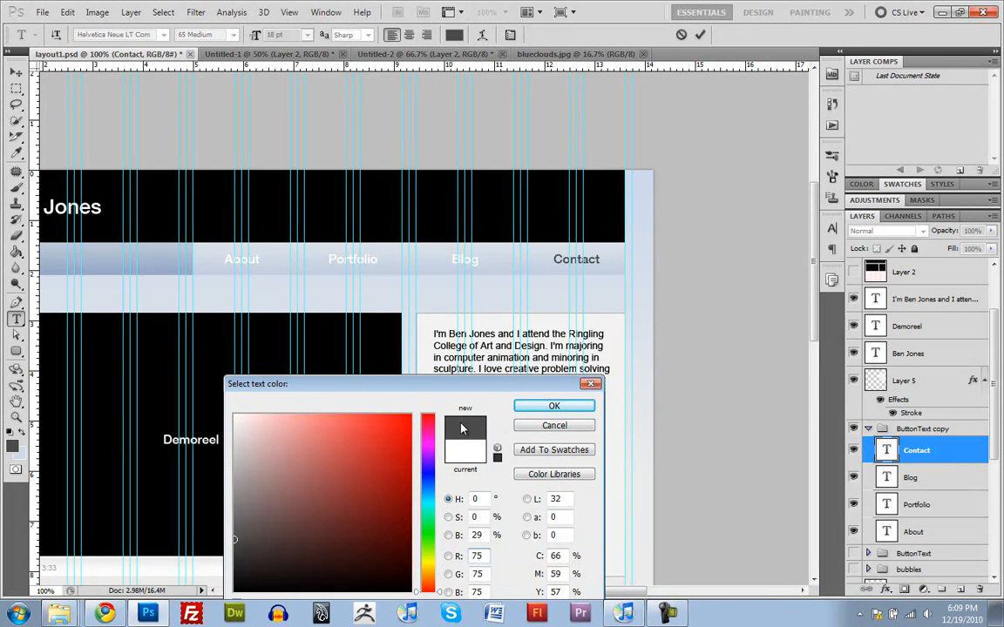
{"action": "left_click", "coordinate": [555, 407]}
Step: Set the Blog and Portfolio texts in the ButtonText copy group to the dark grey foreground color, RGB 75, 75, 75
{"action": "double_click", "coordinate": [887, 477]}
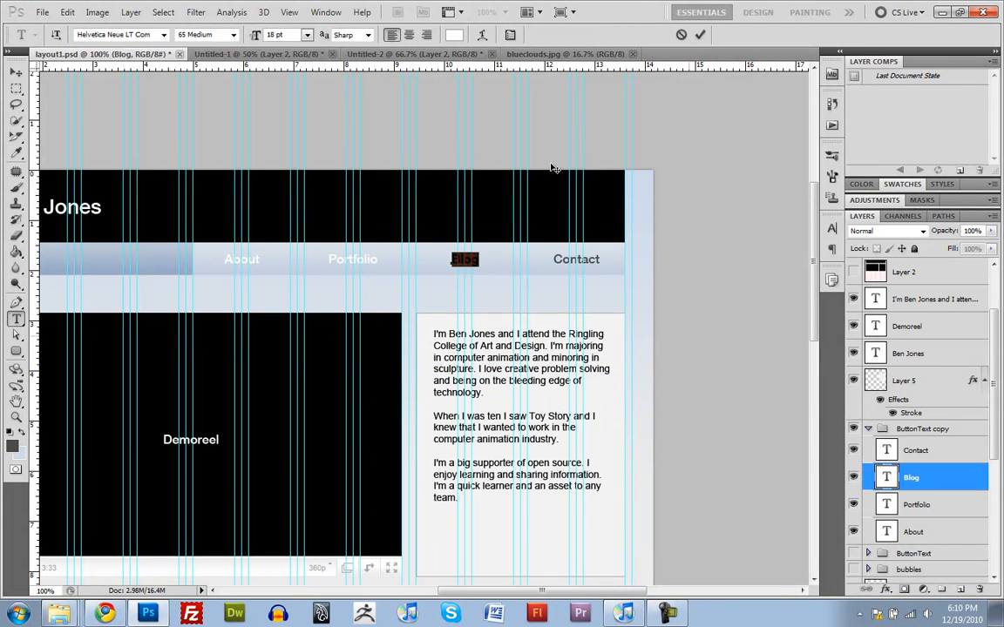
{"action": "left_click", "coordinate": [454, 34]}
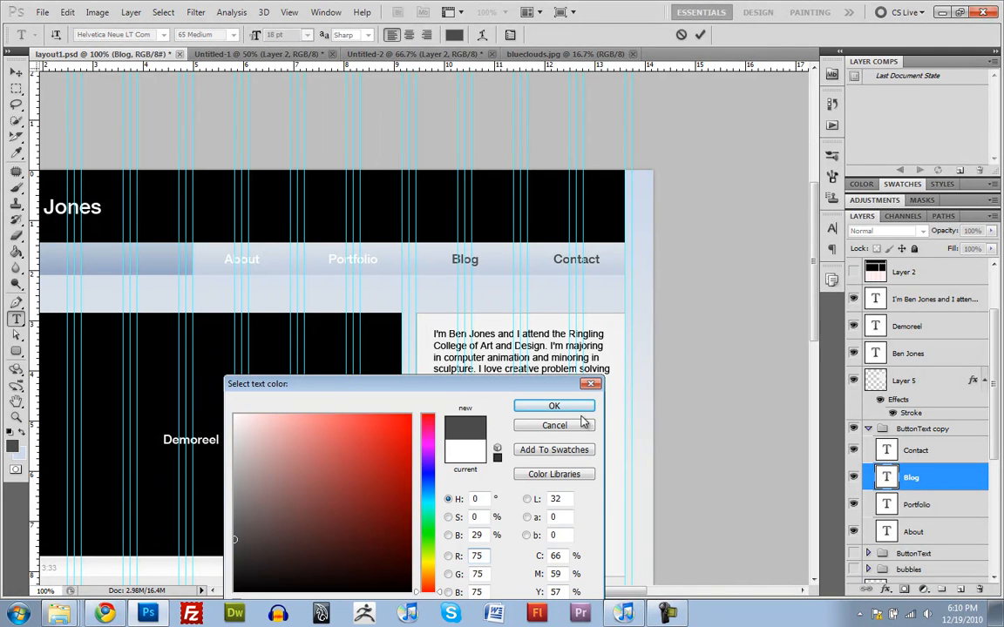
{"action": "left_click", "coordinate": [554, 406]}
{"action": "double_click", "coordinate": [887, 505]}
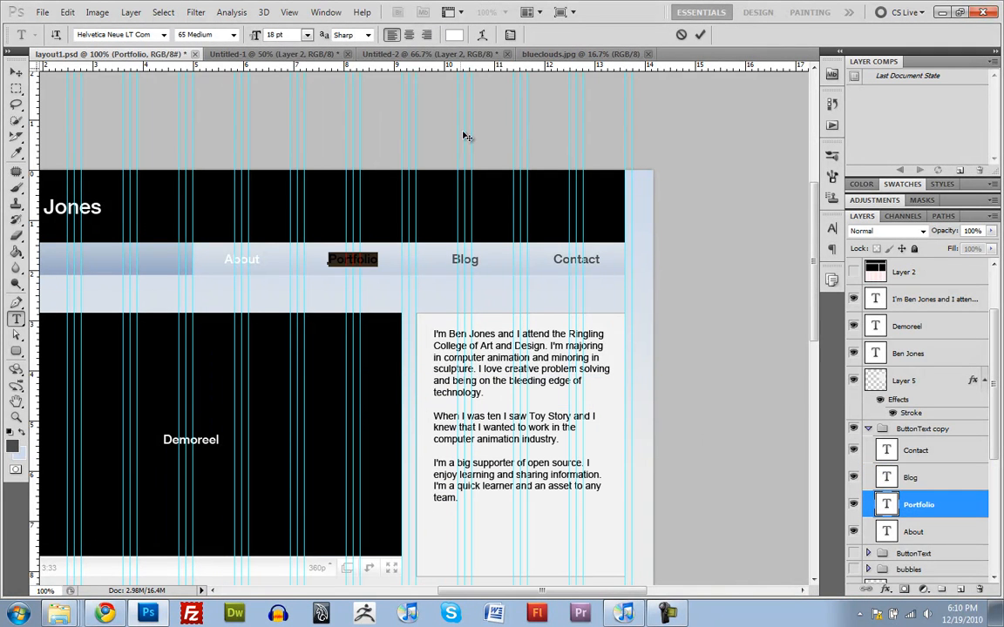
{"action": "left_click", "coordinate": [453, 34]}
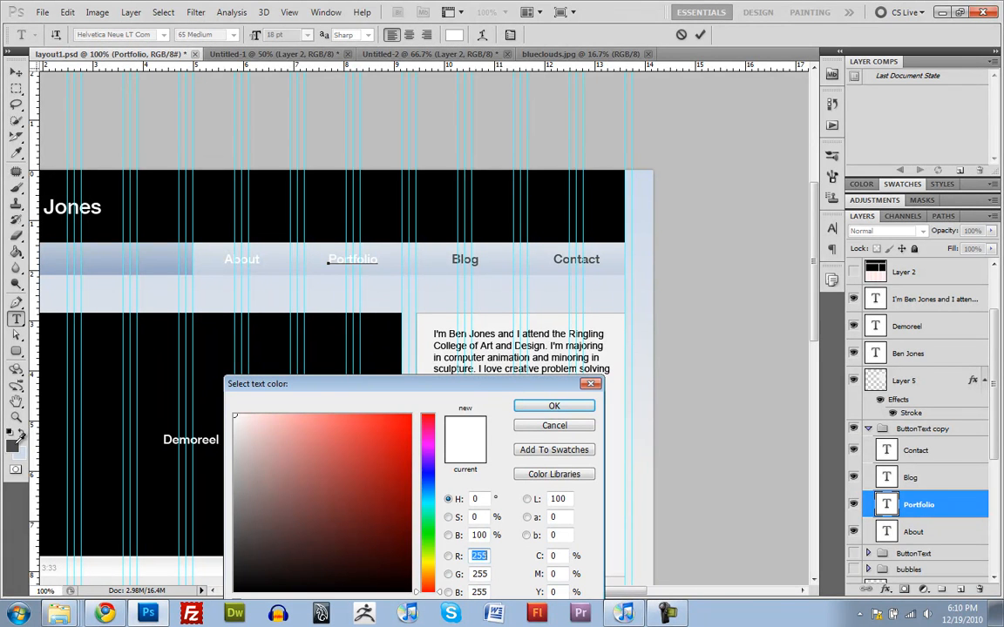
{"action": "left_click", "coordinate": [14, 445]}
{"action": "left_click", "coordinate": [577, 407]}
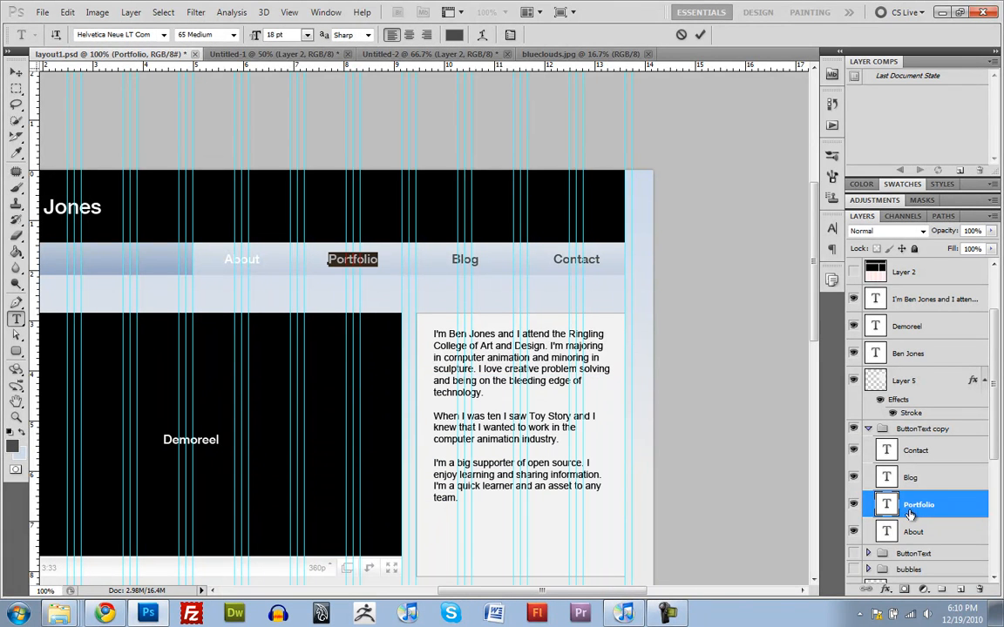
Step: Set the About text in the ButtonText copy group to the same dark grey foreground color, and collapse the group
{"action": "double_click", "coordinate": [886, 531]}
{"action": "left_click", "coordinate": [454, 34]}
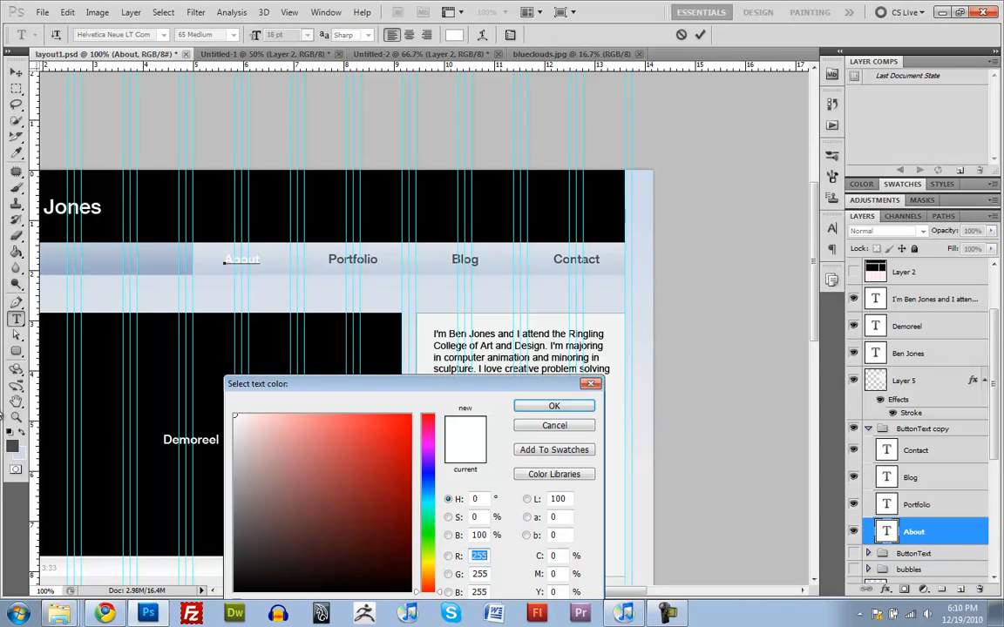
{"action": "left_click", "coordinate": [13, 444]}
{"action": "left_click", "coordinate": [575, 407]}
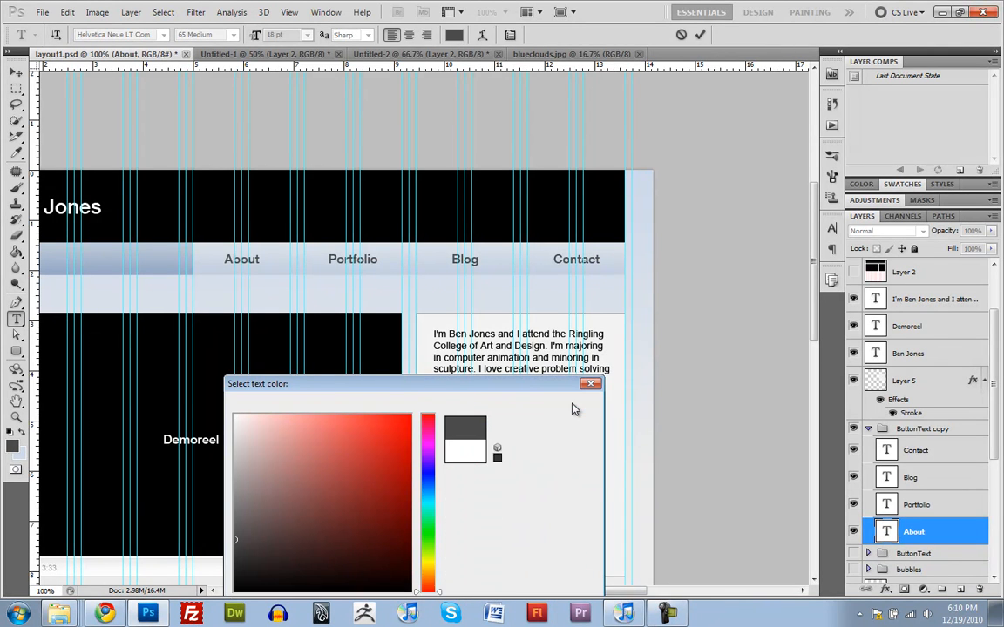
{"action": "left_click", "coordinate": [906, 503]}
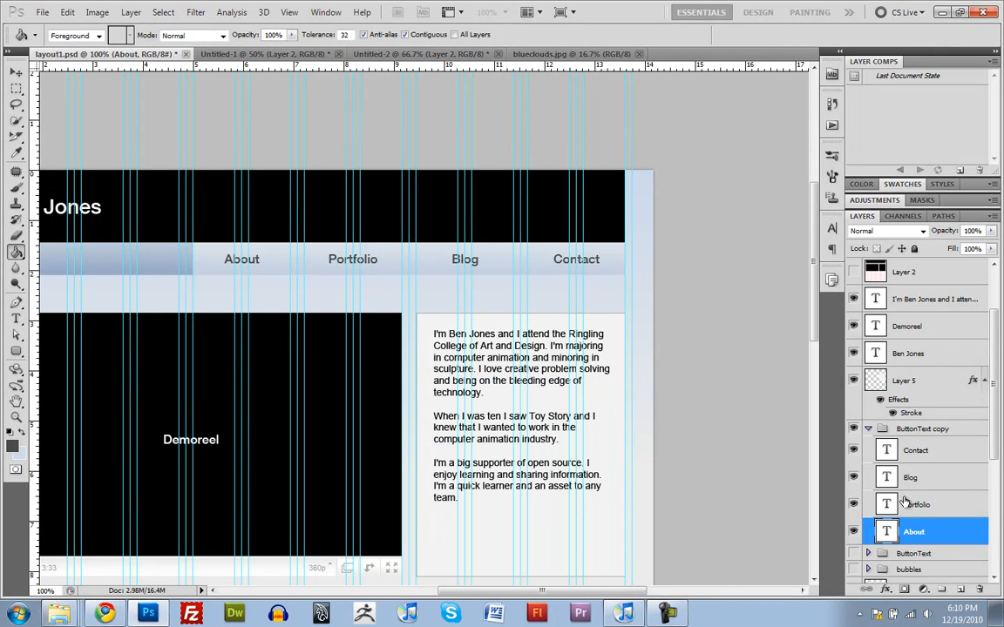
{"action": "left_click", "coordinate": [868, 429]}
{"action": "left_click", "coordinate": [924, 429]}
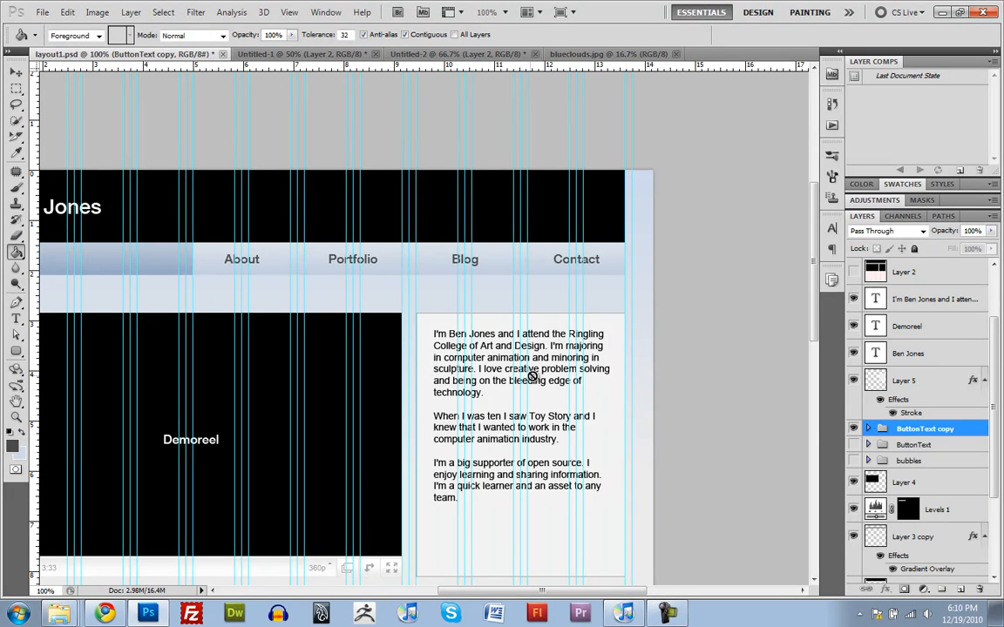
Step: Show the ButtonText and bubbles groups, and hide the dark About label in the ButtonText copy group
{"action": "scroll", "coordinate": [504, 370], "scroll_direction": "left", "scroll_amount": 5}
{"action": "scroll", "coordinate": [617, 305], "scroll_direction": "right", "scroll_amount": 2}
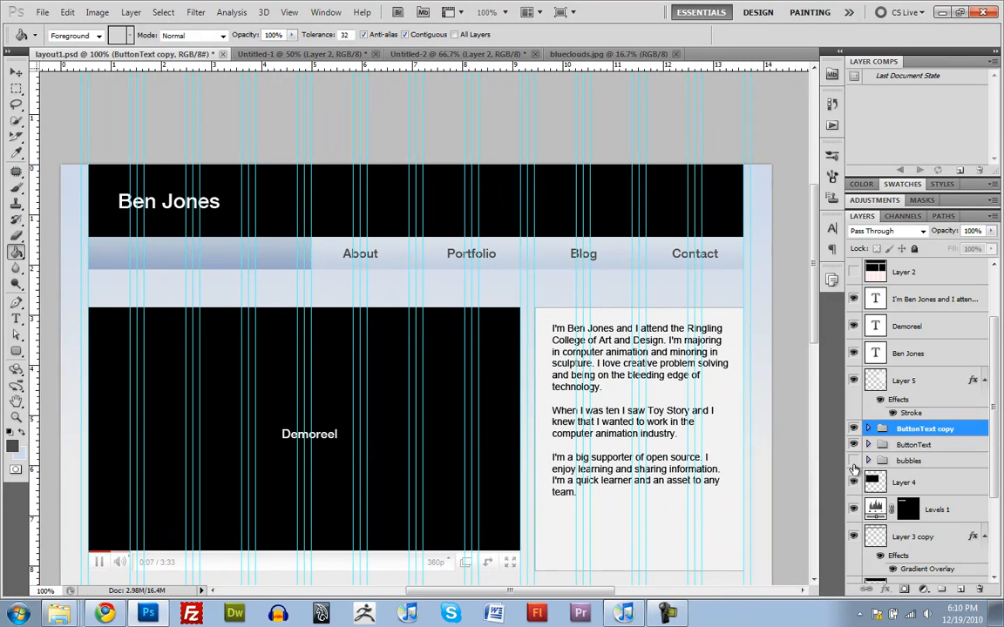
{"action": "left_click", "coordinate": [854, 445]}
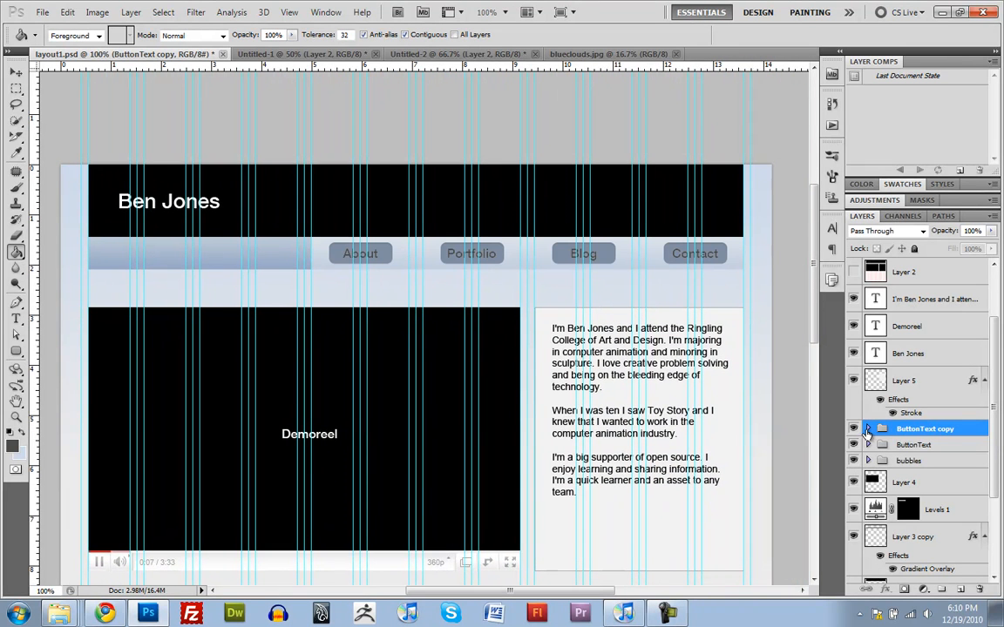
{"action": "left_click", "coordinate": [868, 430]}
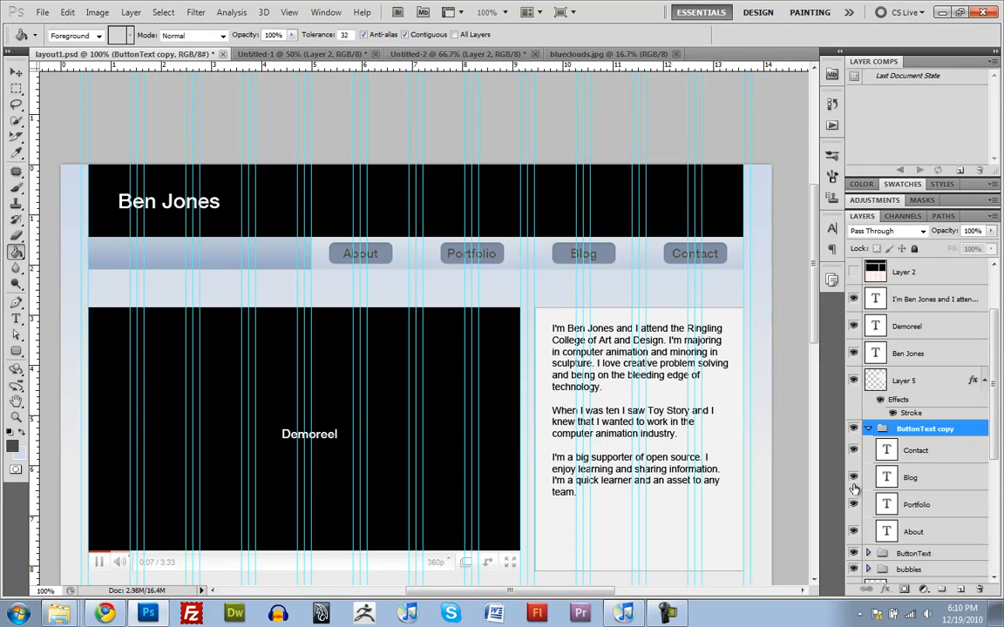
{"action": "left_click", "coordinate": [853, 532]}
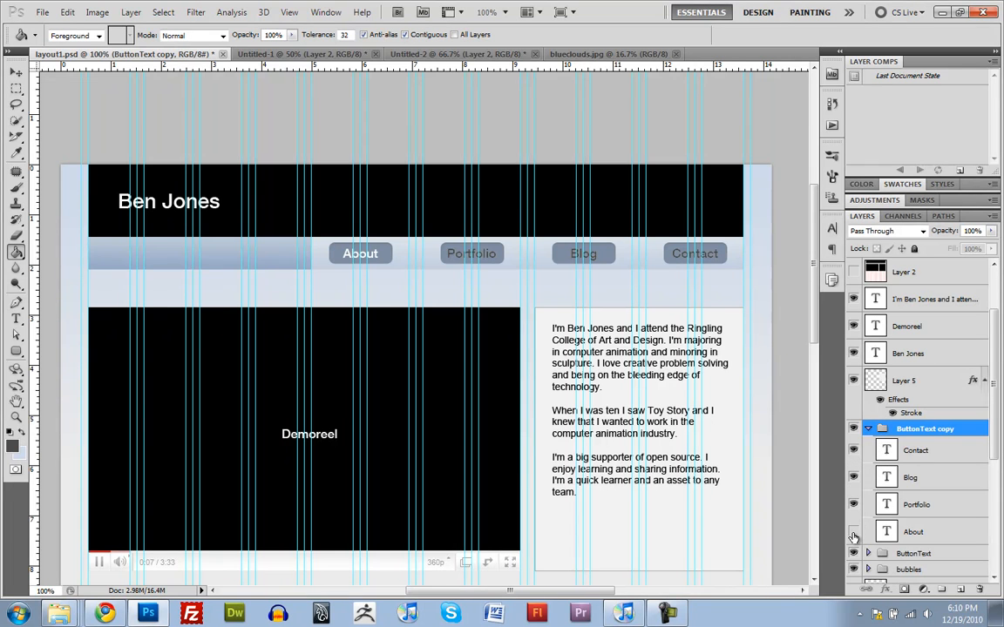
{"action": "left_click", "coordinate": [868, 430]}
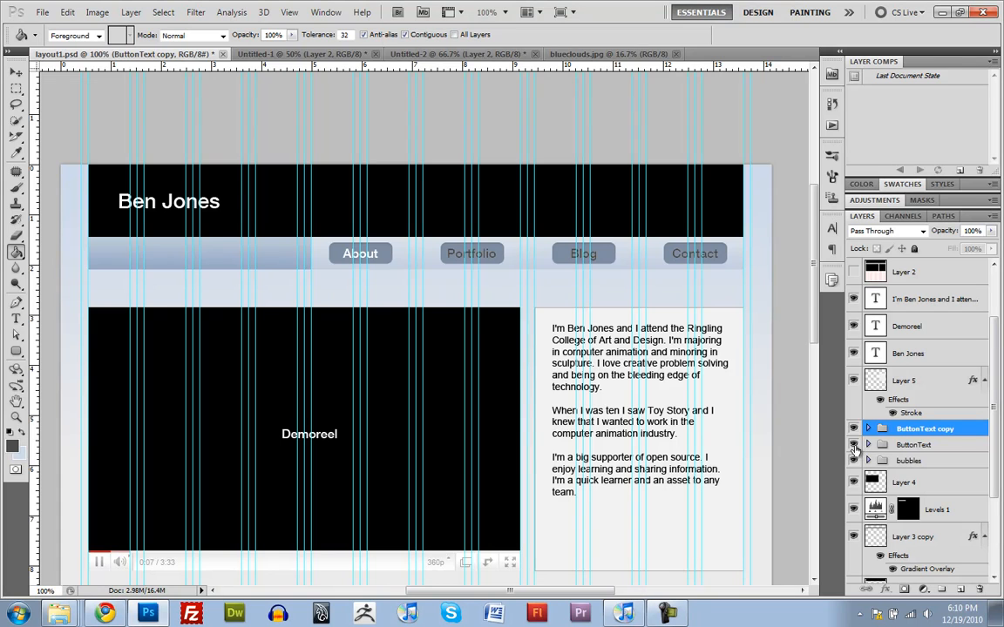
Step: Collapse the effects lists of the shapes in the bubbles group, and hide every bubble except the one behind About
{"action": "left_click", "coordinate": [868, 445]}
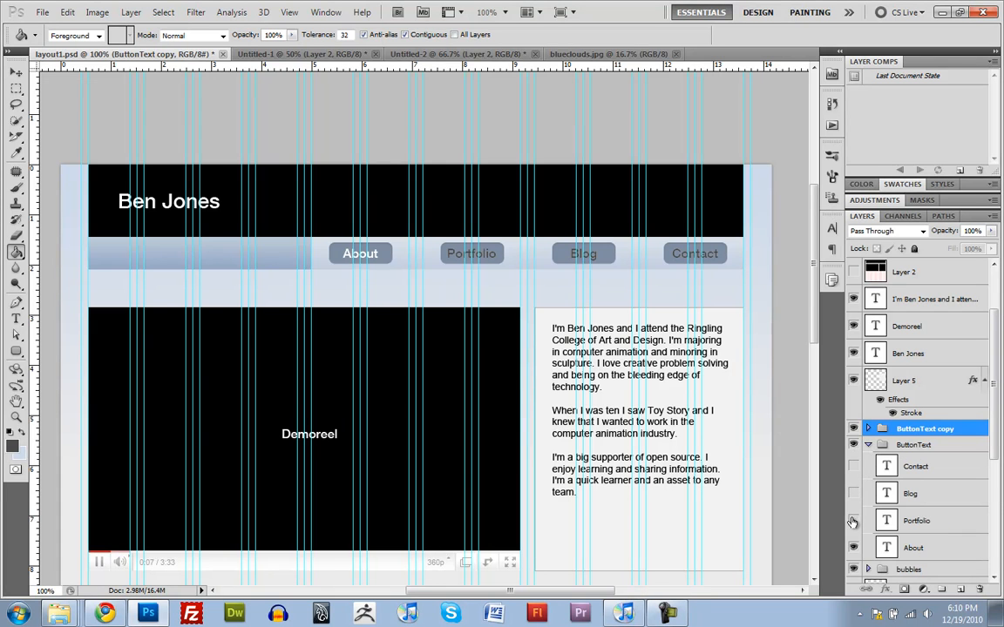
{"action": "left_click", "coordinate": [868, 445]}
{"action": "left_click", "coordinate": [868, 461]}
{"action": "scroll", "coordinate": [875, 432], "scroll_direction": "down", "scroll_amount": 2}
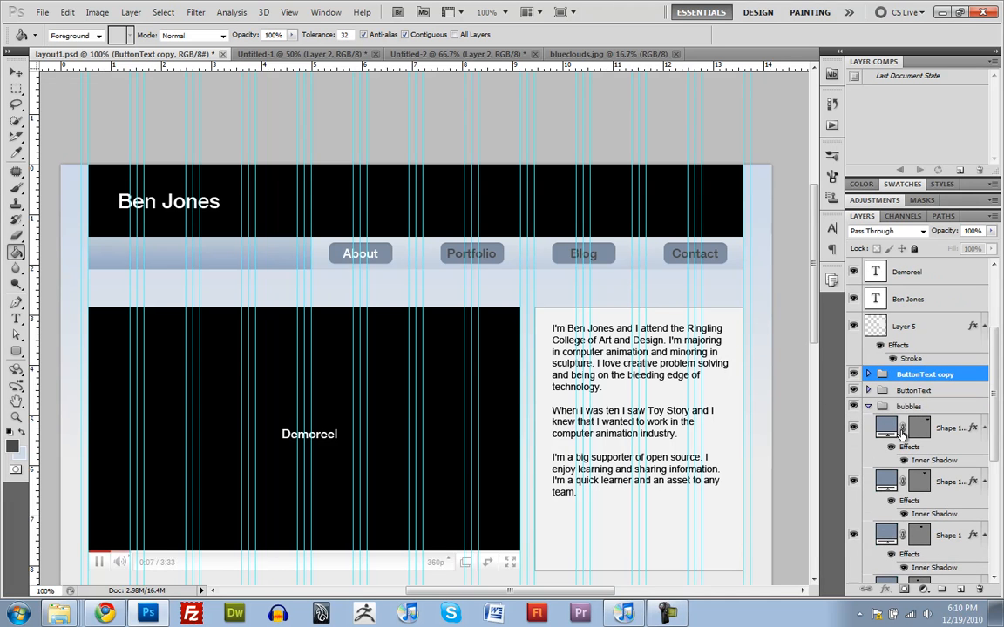
{"action": "left_click", "coordinate": [984, 428]}
{"action": "left_click", "coordinate": [984, 455]}
{"action": "left_click", "coordinate": [984, 482]}
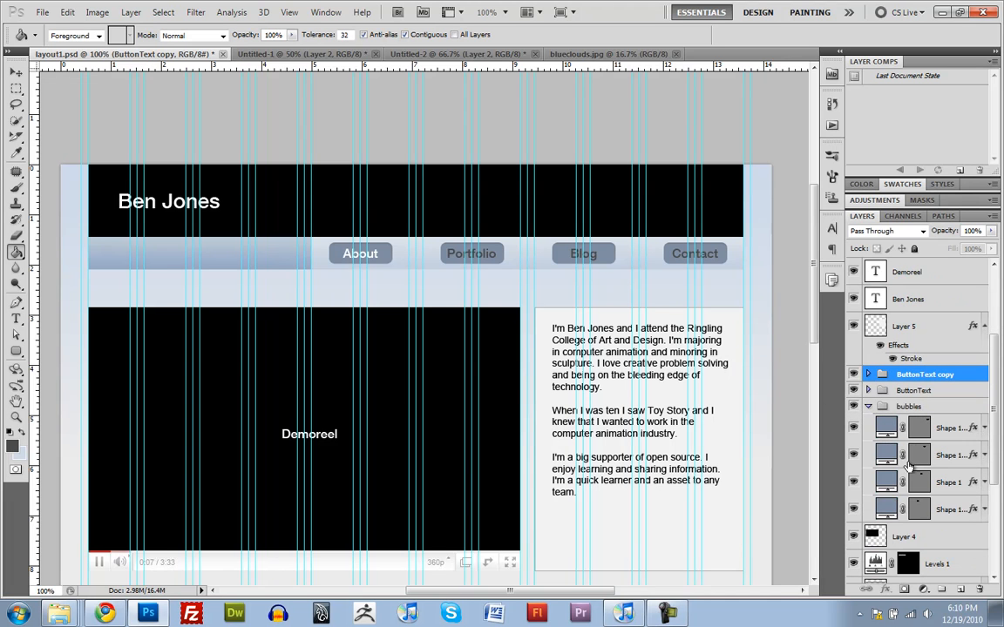
{"action": "left_click_drag", "start_coordinate": [854, 428], "coordinate": [854, 482]}
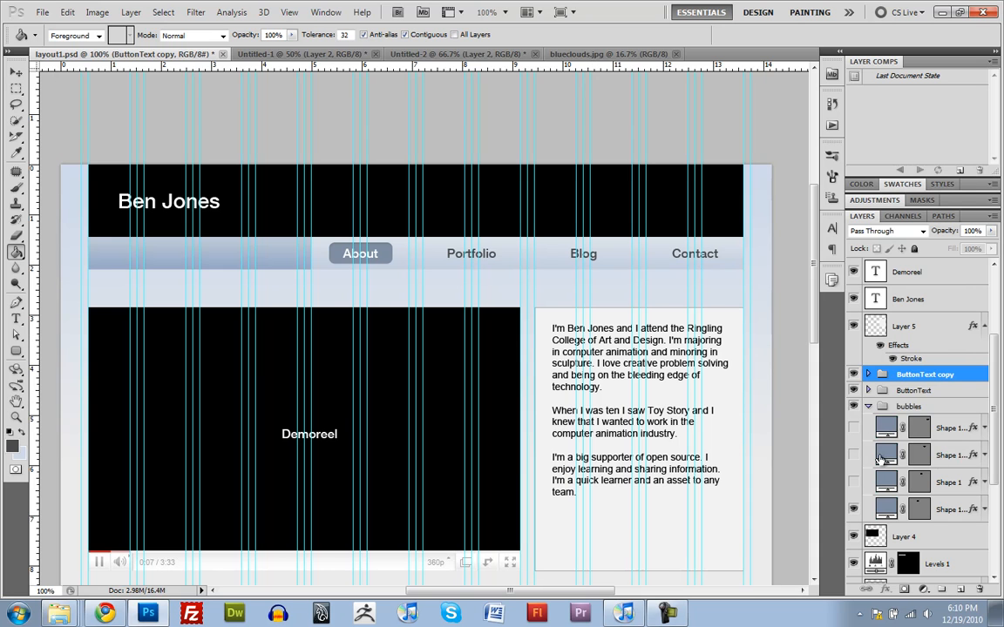
Step: Restore all bubbles and white ButtonText labels, and hide the ButtonText and bubbles groups while keeping the ButtonText copy group shown
{"action": "left_click_drag", "start_coordinate": [854, 428], "coordinate": [855, 483]}
{"action": "left_click", "coordinate": [868, 390]}
{"action": "left_click_drag", "start_coordinate": [858, 406], "coordinate": [854, 469]}
{"action": "left_click", "coordinate": [854, 376]}
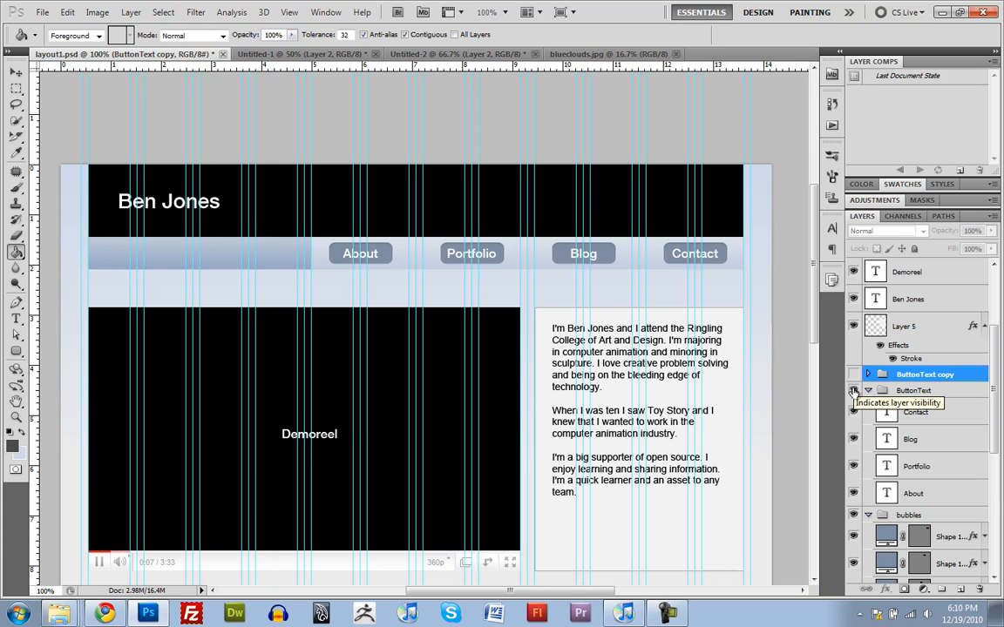
{"action": "left_click", "coordinate": [853, 391]}
{"action": "left_click", "coordinate": [854, 515]}
{"action": "left_click", "coordinate": [854, 375]}
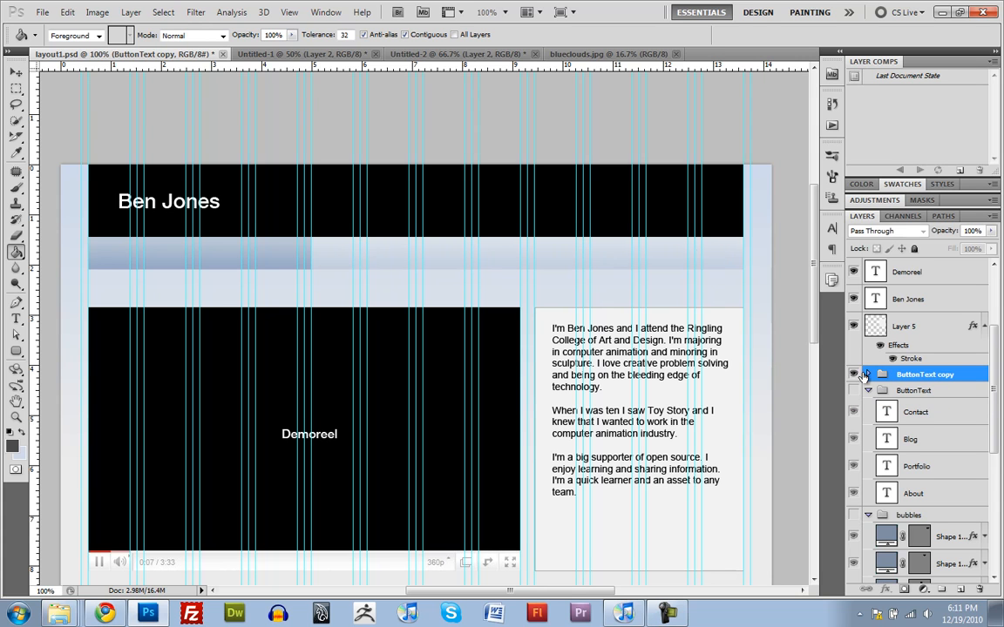
Step: Hide the dark About label in the ButtonText copy group, and show the ButtonText group with only its white About label
{"action": "left_click", "coordinate": [867, 375]}
{"action": "left_click", "coordinate": [854, 477]}
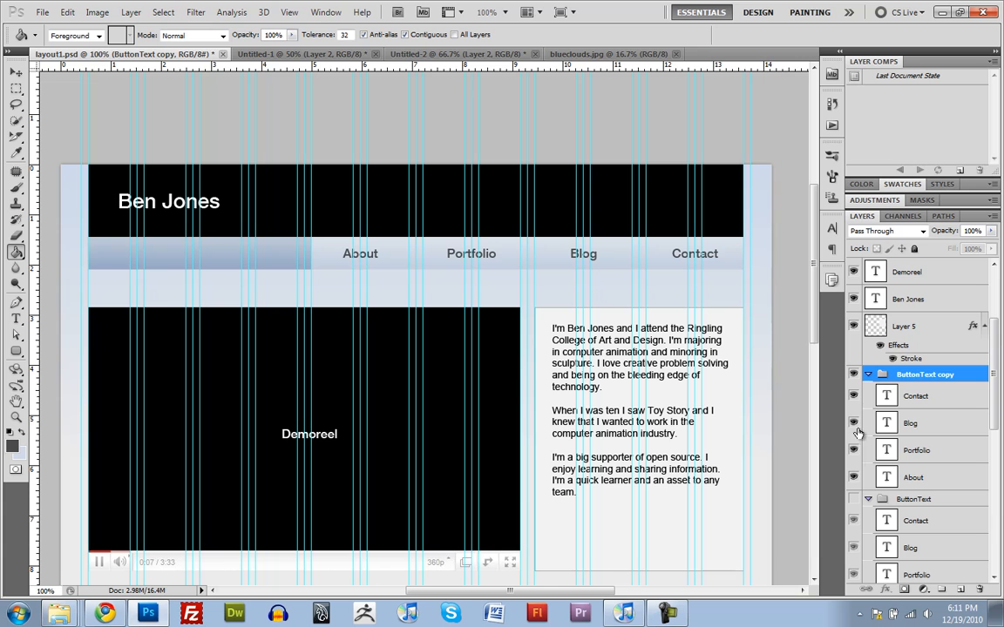
{"action": "left_click", "coordinate": [854, 482]}
{"action": "left_click", "coordinate": [853, 499]}
{"action": "scroll", "coordinate": [876, 499], "scroll_direction": "down", "scroll_amount": 4}
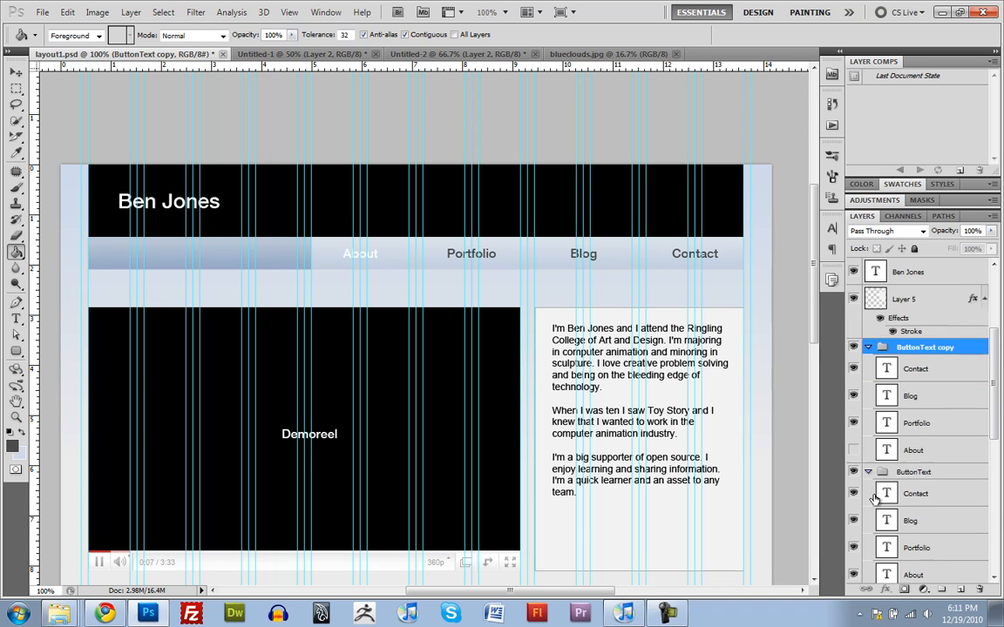
{"action": "left_click", "coordinate": [853, 412]}
{"action": "left_click", "coordinate": [854, 440]}
{"action": "left_click", "coordinate": [853, 467]}
Step: Show the bubbles group with only the About bubble visible, and collapse the ButtonText copy, ButtonText and bubbles groups
{"action": "left_click", "coordinate": [853, 515]}
{"action": "scroll", "coordinate": [863, 514], "scroll_direction": "down", "scroll_amount": 3}
{"action": "left_click_drag", "start_coordinate": [854, 456], "coordinate": [853, 511]}
{"action": "scroll", "coordinate": [882, 497], "scroll_direction": "up", "scroll_amount": 4}
{"action": "scroll", "coordinate": [882, 497], "scroll_direction": "up", "scroll_amount": 2}
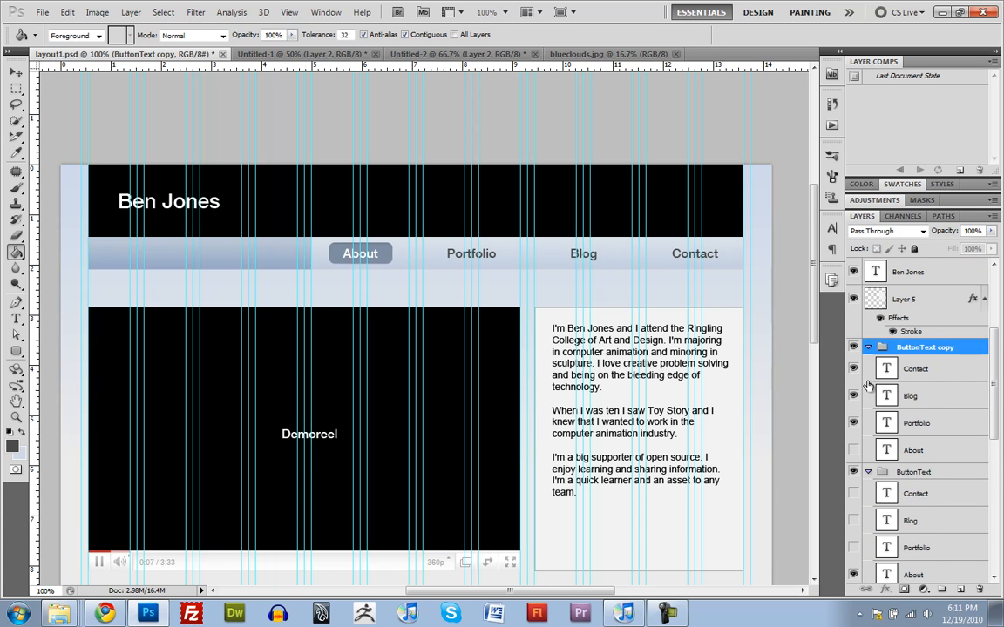
{"action": "left_click", "coordinate": [869, 349]}
{"action": "left_click", "coordinate": [869, 363]}
{"action": "scroll", "coordinate": [875, 392], "scroll_direction": "up", "scroll_amount": 6}
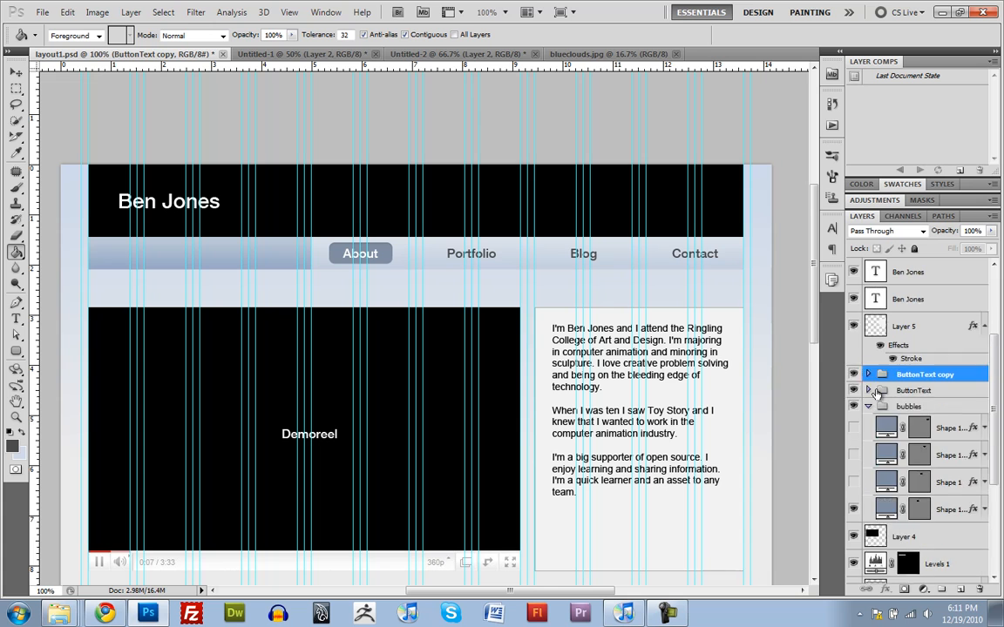
{"action": "left_click", "coordinate": [868, 542]}
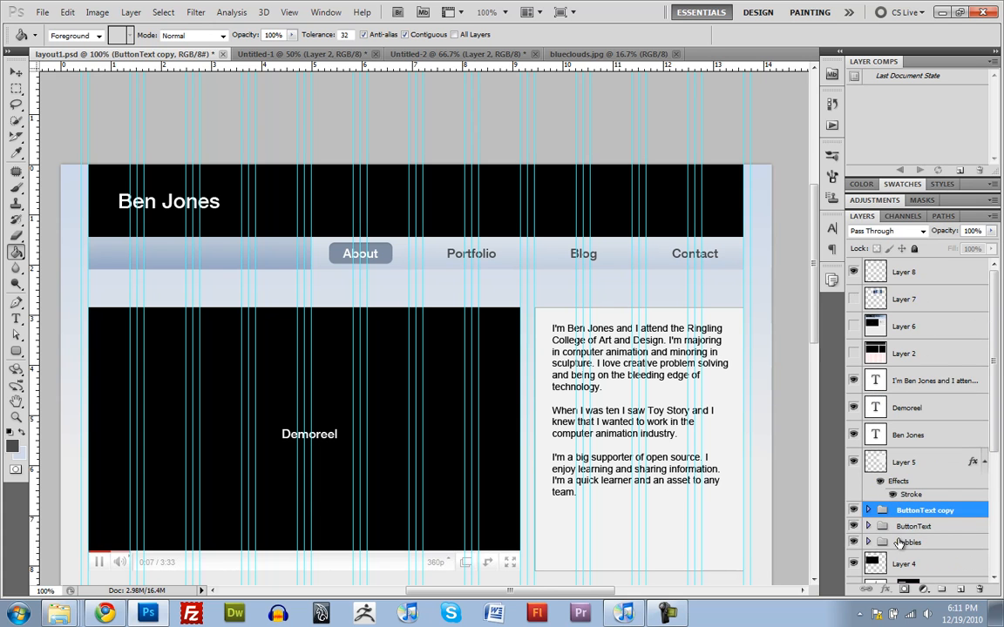
Step: Identify Layer 4 by toggling its visibility, and move it below Layer 3 copy in the layer order
{"action": "left_click", "coordinate": [902, 542]}
{"action": "scroll", "coordinate": [872, 488], "scroll_direction": "down", "scroll_amount": 4}
{"action": "left_click", "coordinate": [854, 455]}
{"action": "left_click", "coordinate": [854, 455]}
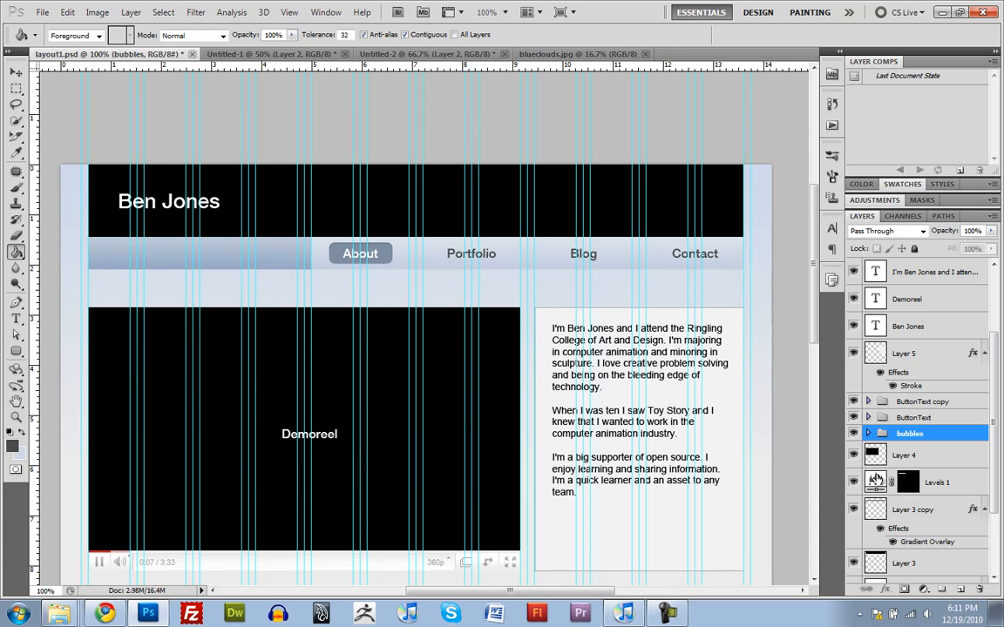
{"action": "left_click", "coordinate": [876, 480]}
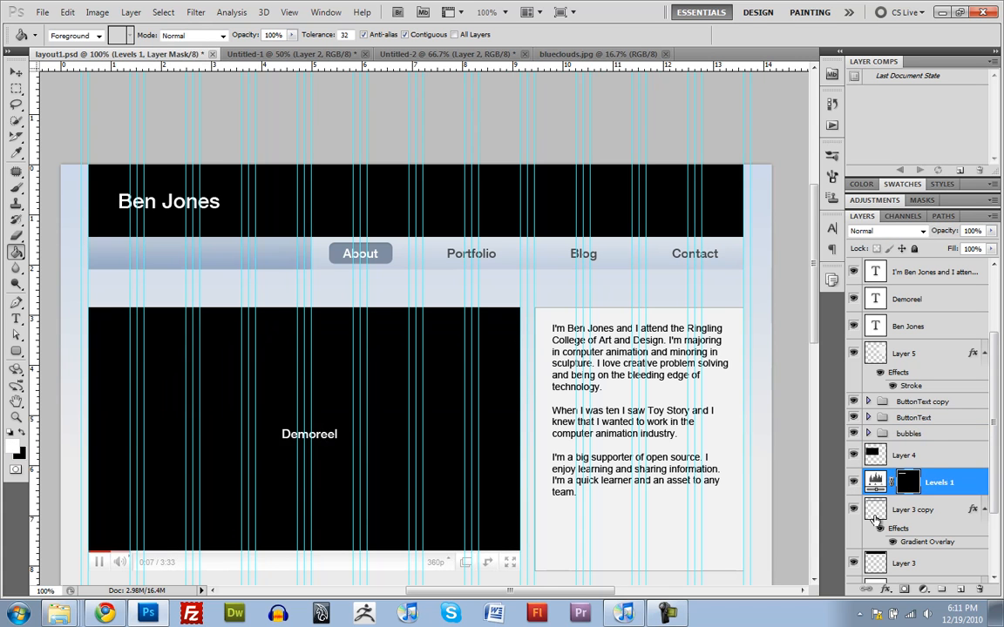
{"action": "left_click", "coordinate": [875, 516]}
{"action": "left_click_drag", "start_coordinate": [874, 449], "coordinate": [886, 537]}
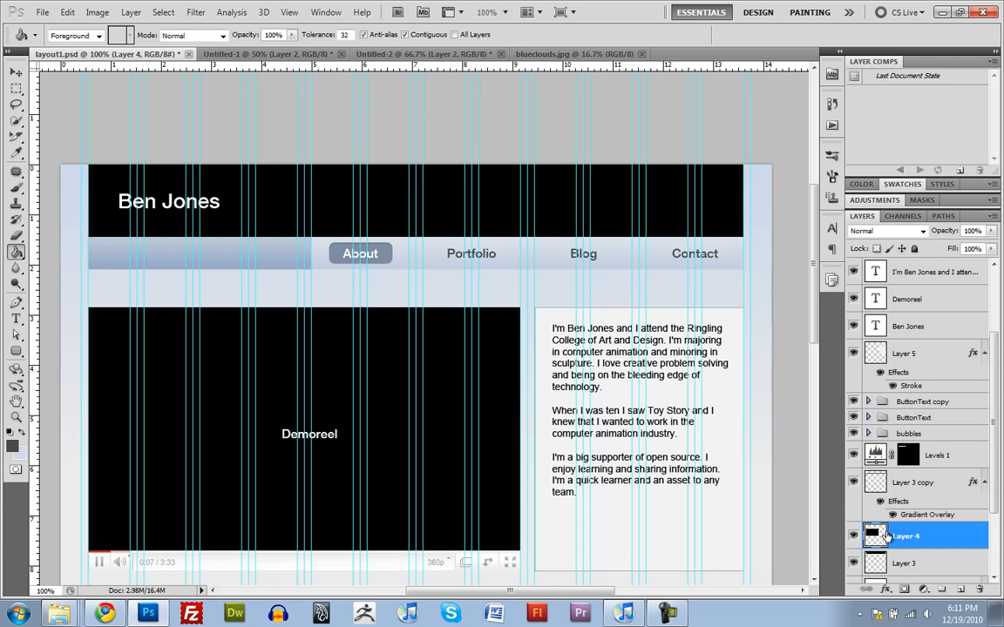
Step: Group the layers from Layer 3 copy up to the ButtonText copy group, and name the new group navbar
{"action": "left_click", "coordinate": [880, 482]}
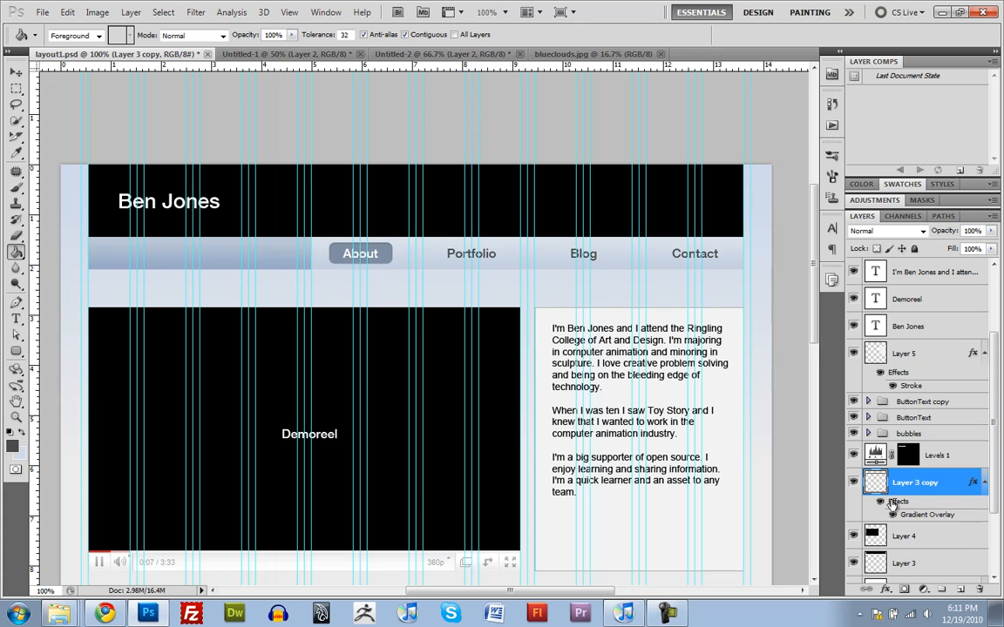
{"action": "left_click", "coordinate": [902, 408], "text": "shift"}
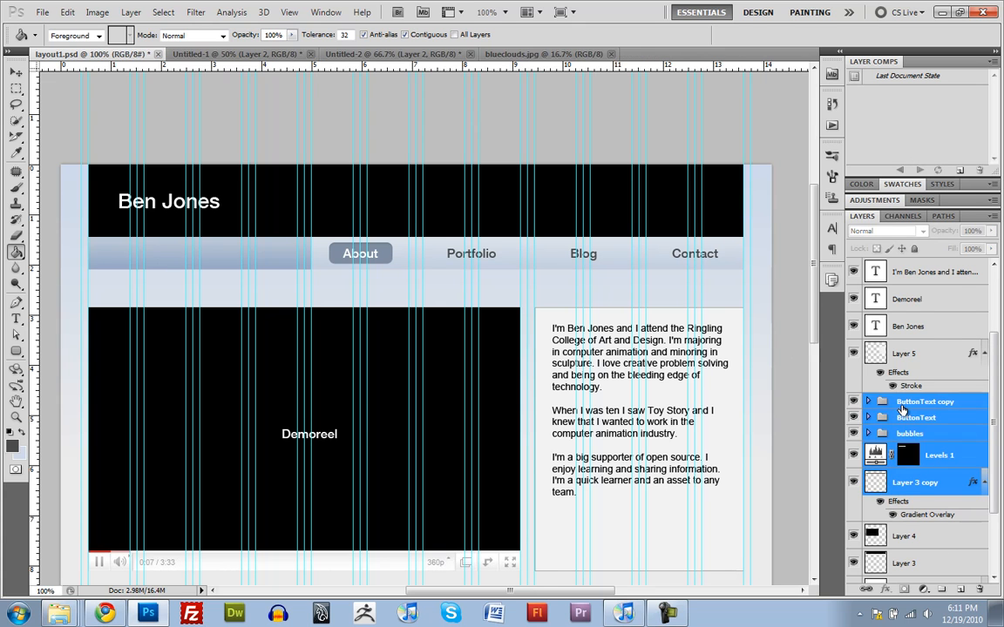
{"action": "key", "text": "ctrl+g"}
{"action": "left_click", "coordinate": [854, 414]}
{"action": "left_click", "coordinate": [854, 414]}
{"action": "double_click", "coordinate": [907, 414]}
{"action": "type", "text": "navbar"}
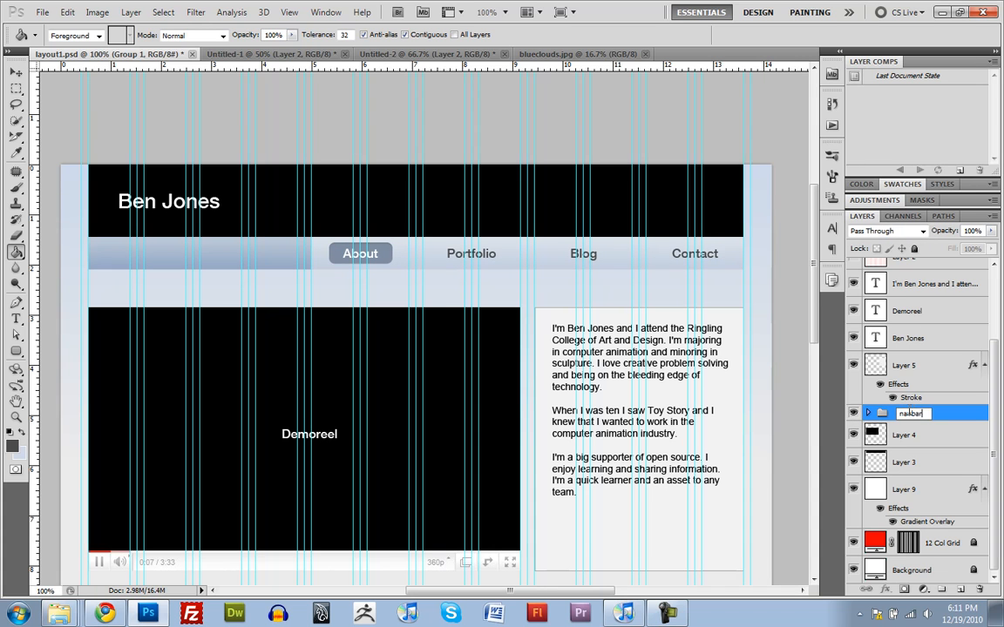